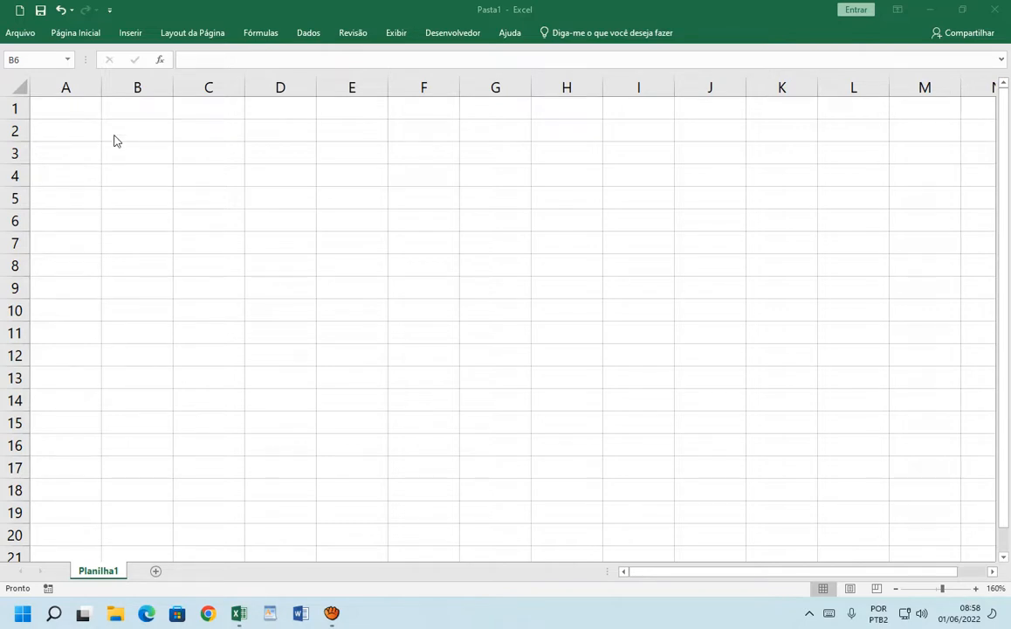
# Enter the title ORÇAMENTO DOMÉSTICO in cell A1.
pyautogui.click(103, 132)
pyautogui.click(73, 110)
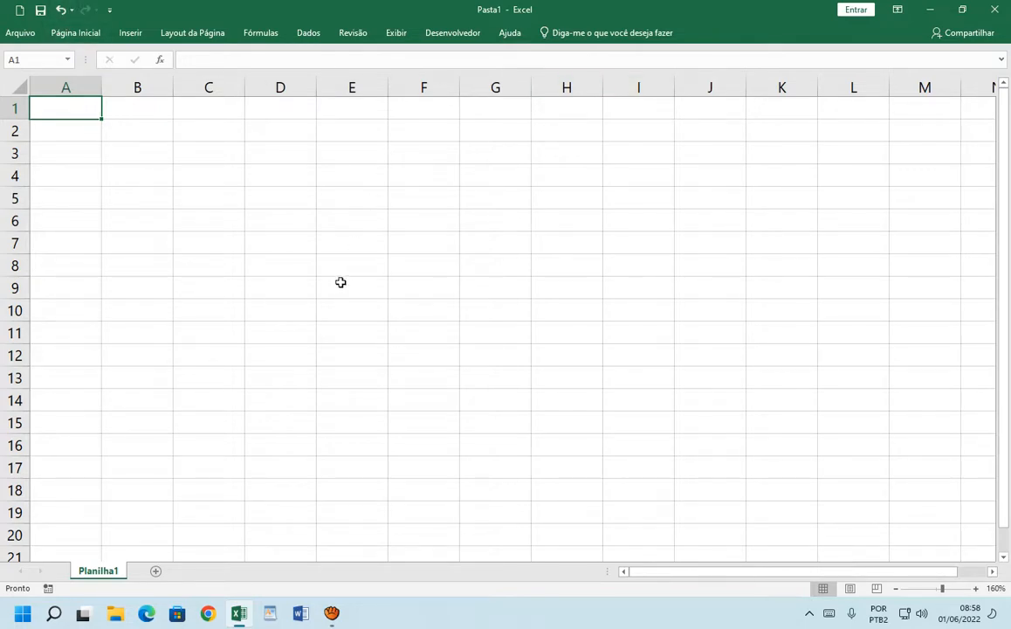
pyautogui.hotkey('ctrl', 'F1')
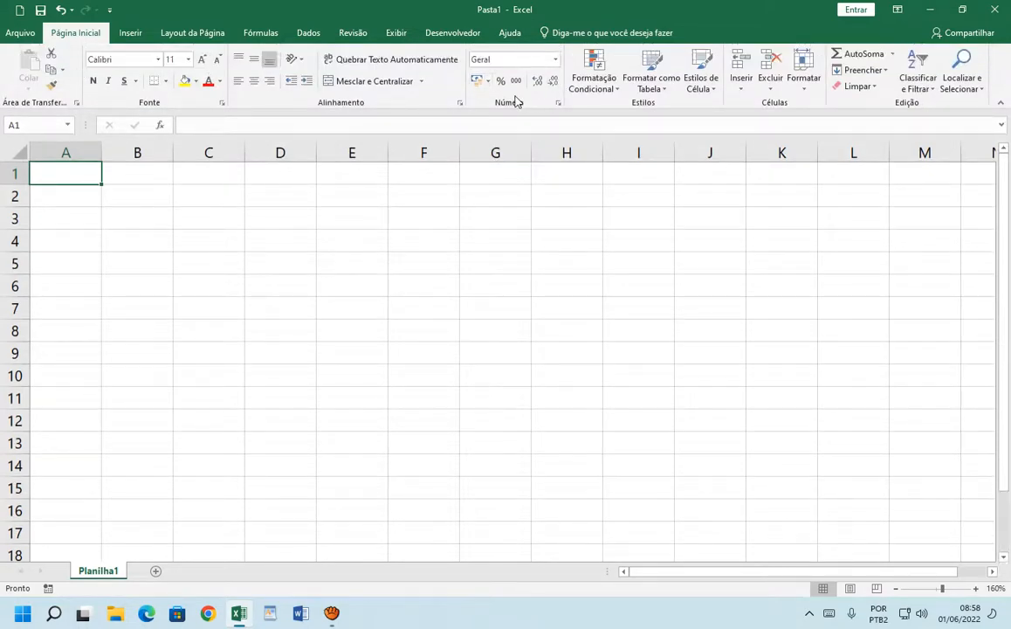
pyautogui.hotkey('ctrl', 'F1')
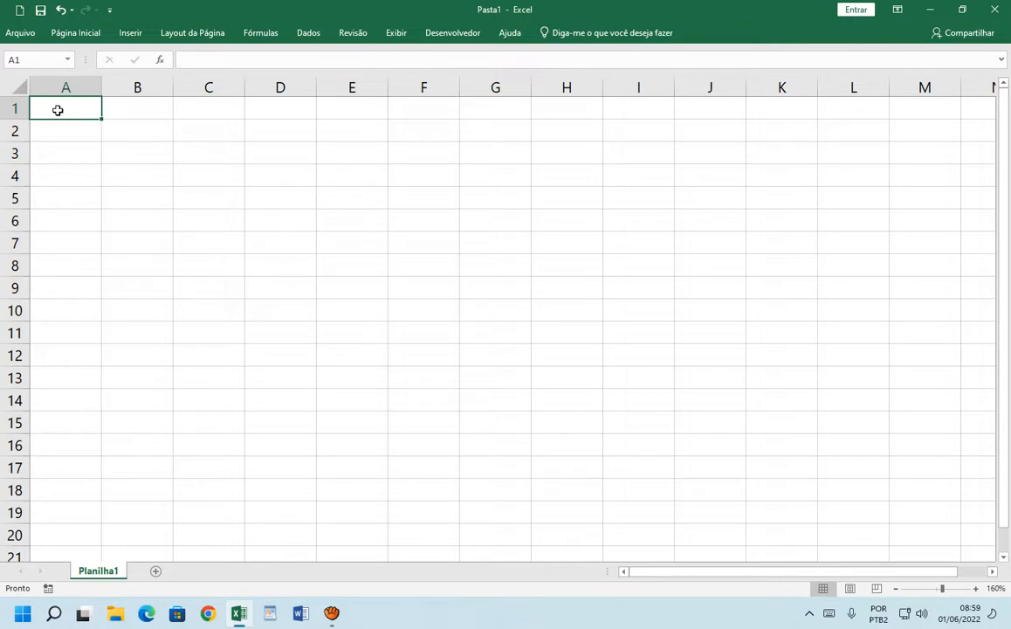
pyautogui.write('ORA')
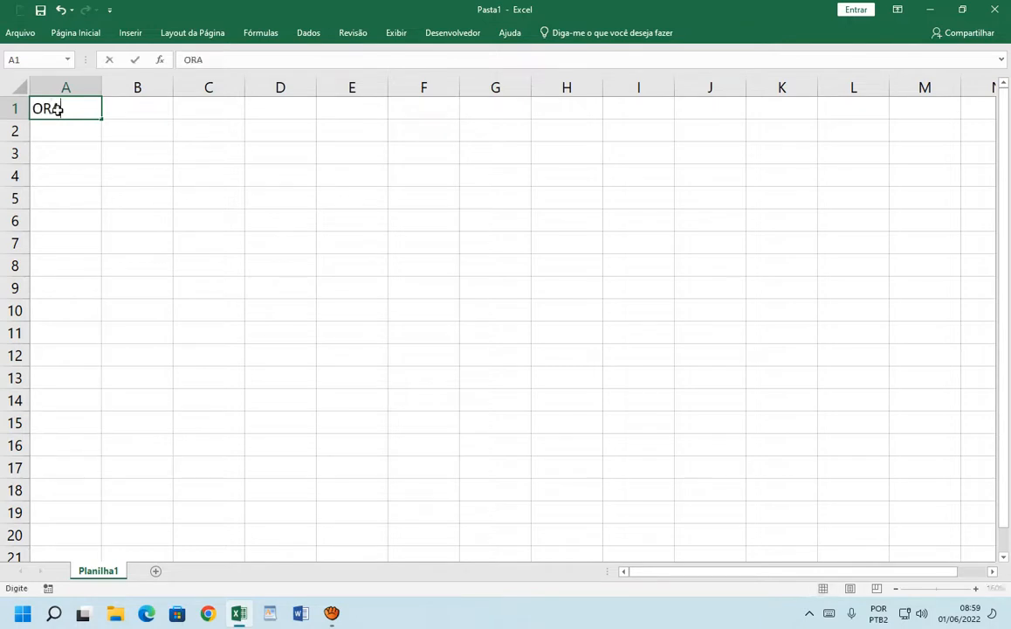
pyautogui.write('ÇAMENTO ')
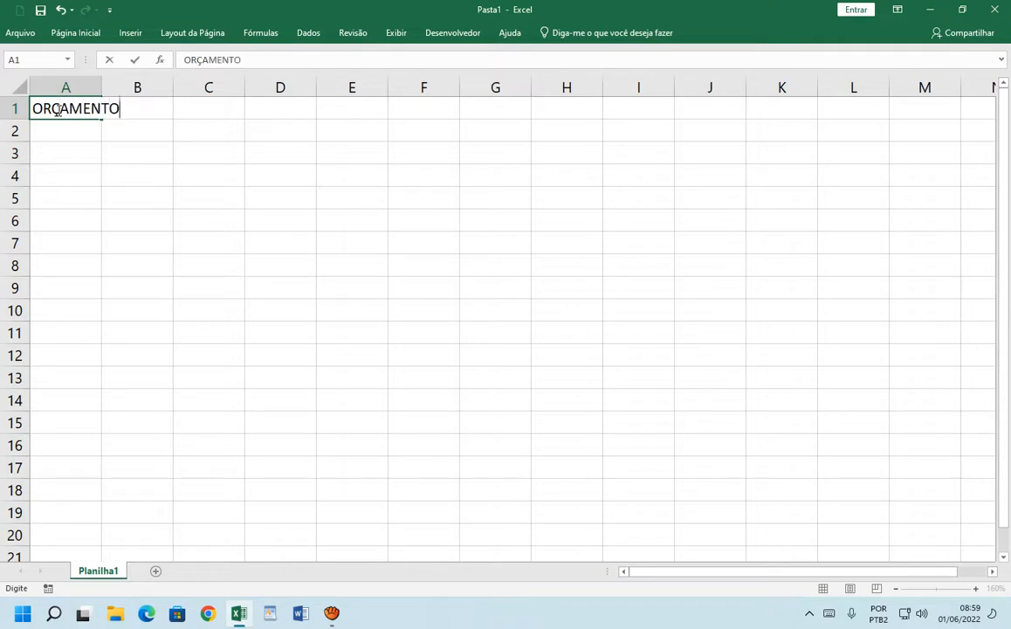
pyautogui.write('DOMÉSTICO')
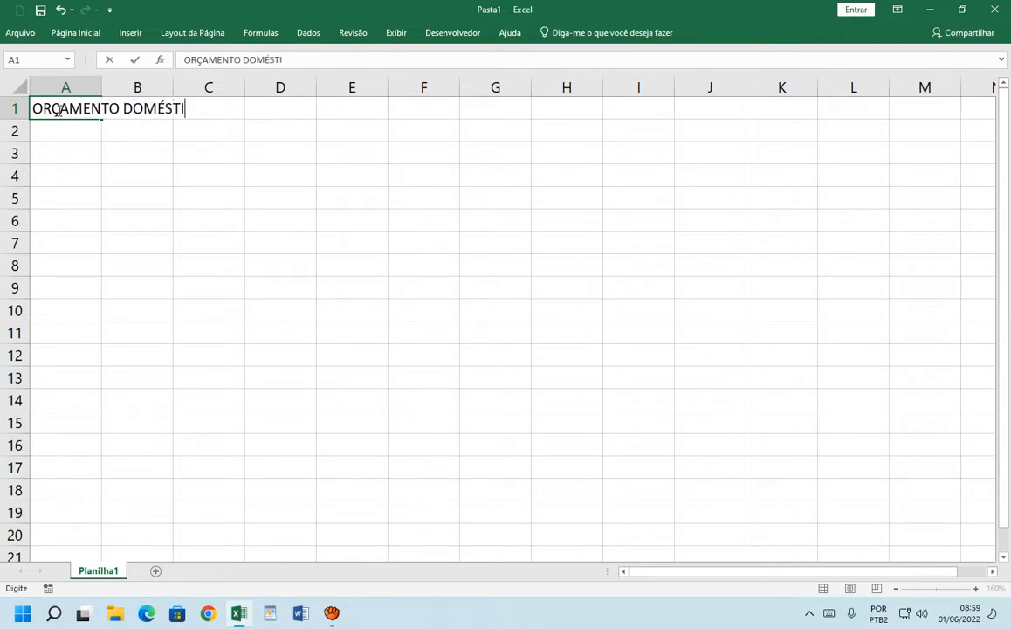
pyautogui.press('Return')
pyautogui.press('Return')
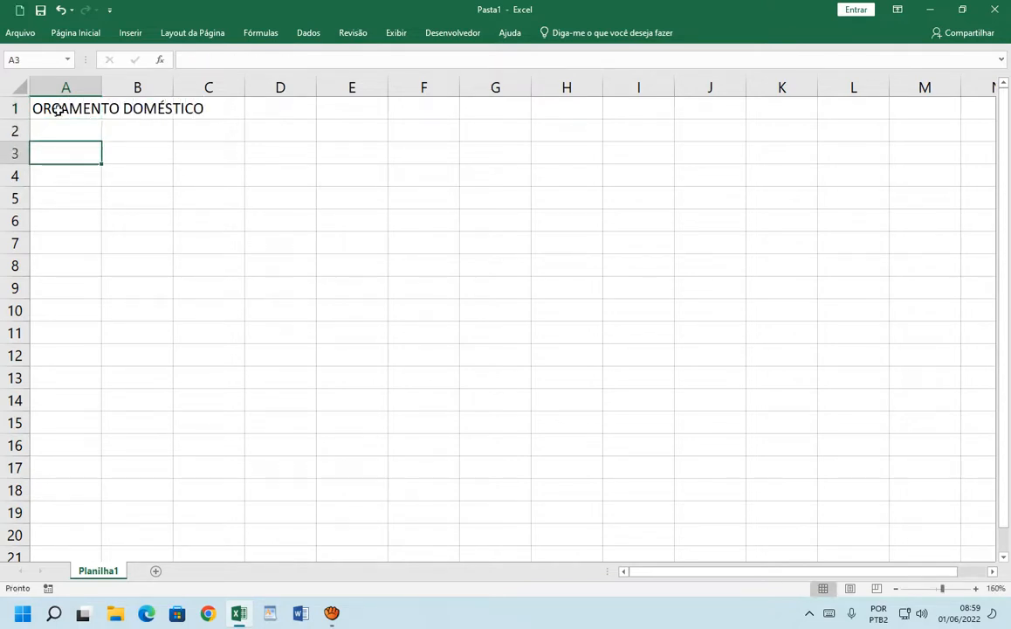
# Enter the headers COMPRAS in cell A3 and JANEIRO in cell B3.
pyautogui.write('COMPRAS')
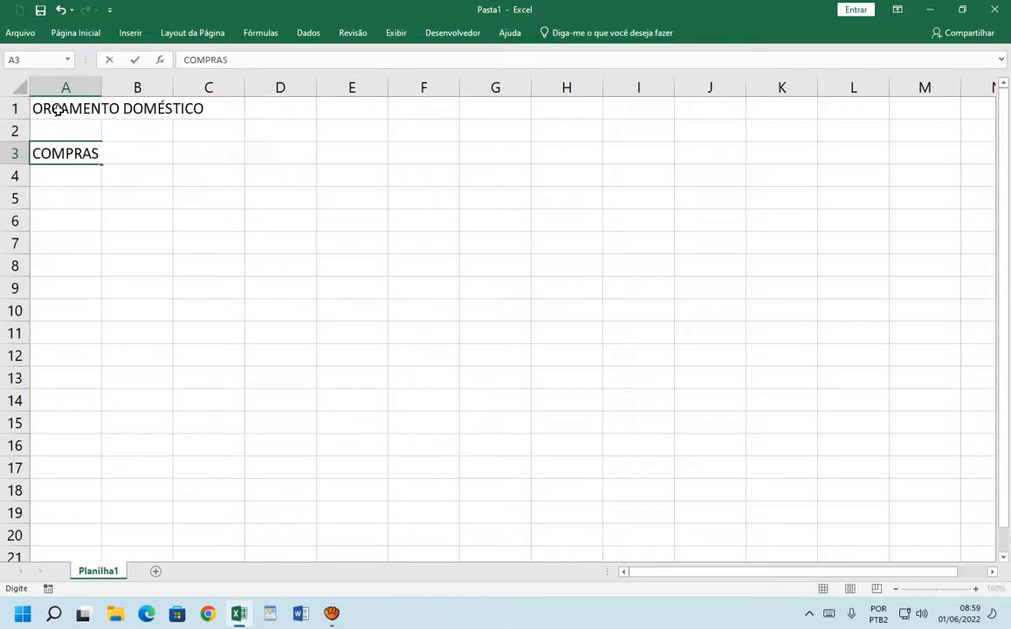
pyautogui.press('Tab')
pyautogui.write('JANEIRO')
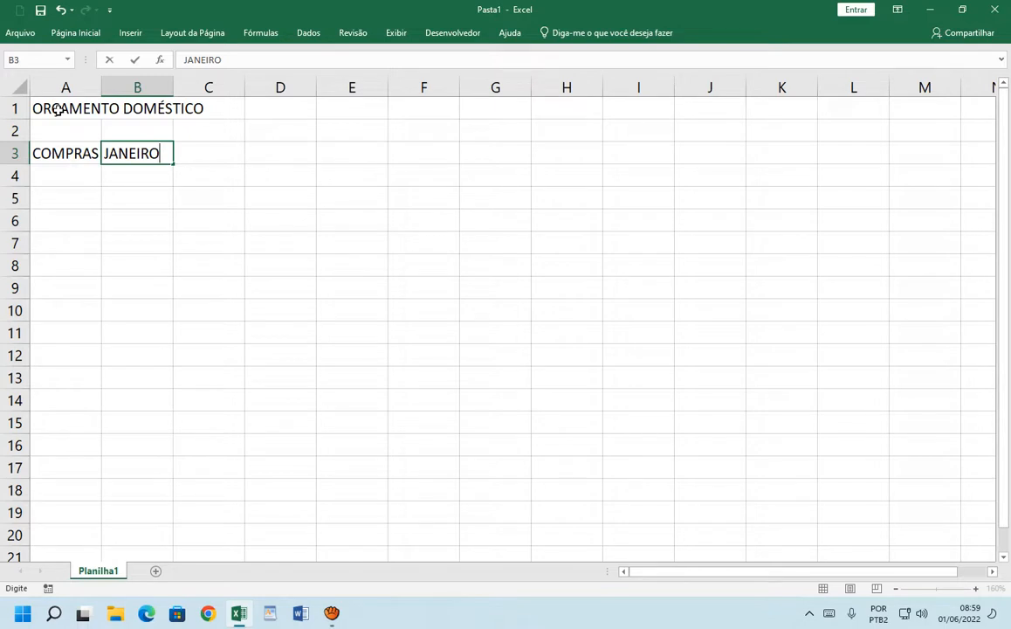
pyautogui.press('Tab')
pyautogui.press('Tab')
pyautogui.press('Tab')
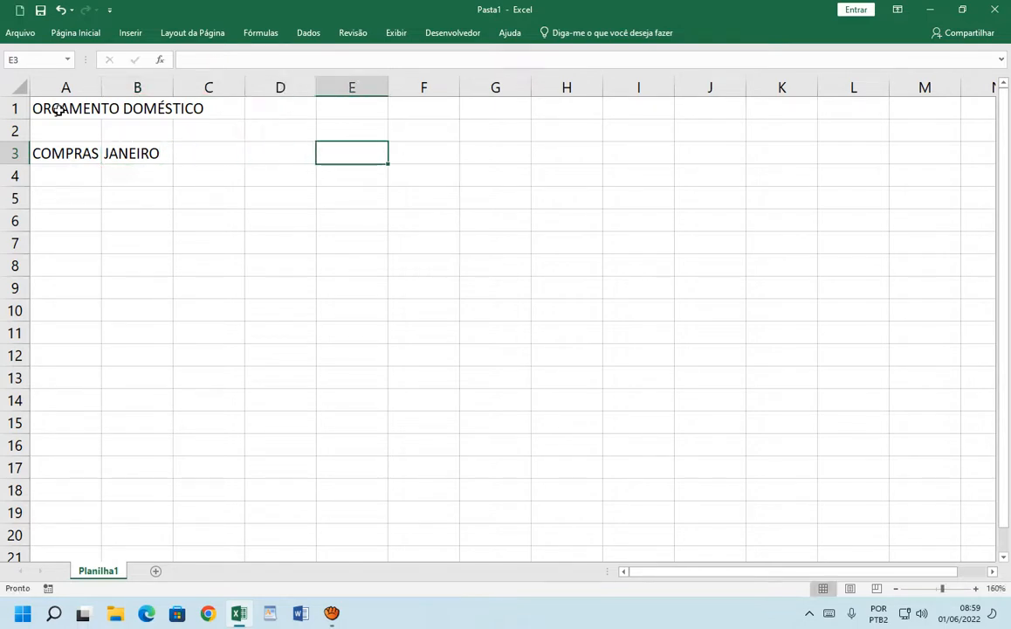
pyautogui.press('Tab')
pyautogui.press('Tab')
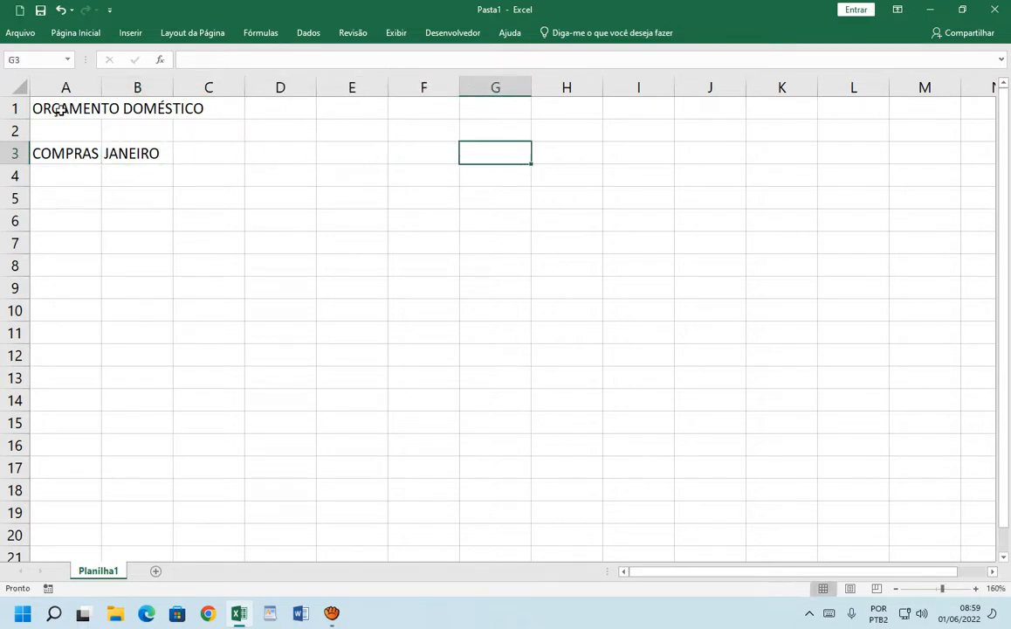
pyautogui.press('Left')
pyautogui.press('Left')
pyautogui.press('Left')
pyautogui.press('Left')
pyautogui.press('Right')
pyautogui.press('Right')
pyautogui.press('Right')
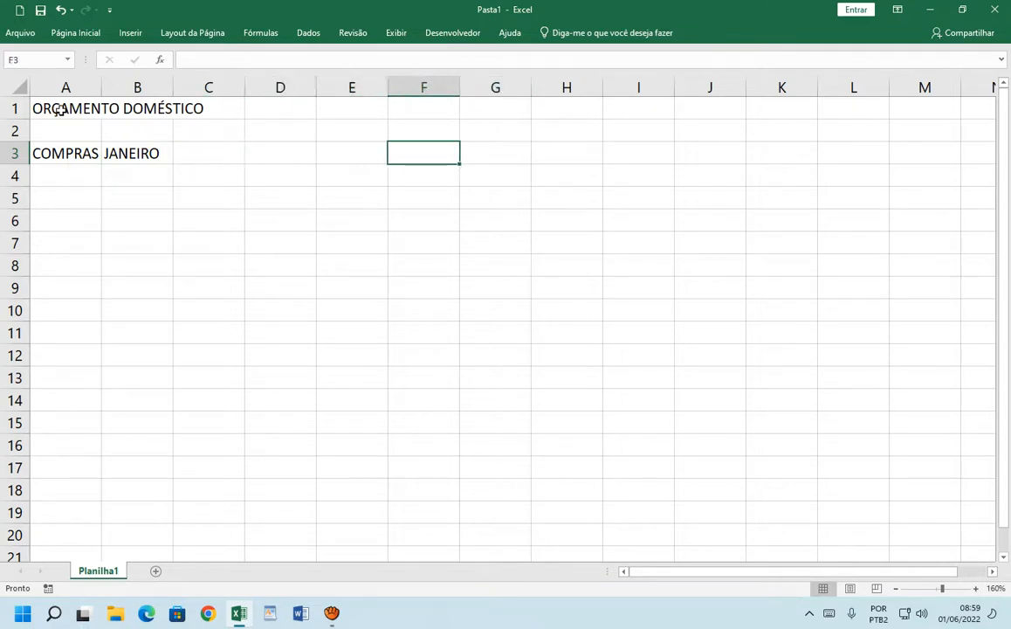
pyautogui.press('Right')
pyautogui.press('Left')
pyautogui.press('Left')
pyautogui.press('Left')
pyautogui.press('Left')
pyautogui.press('Left')
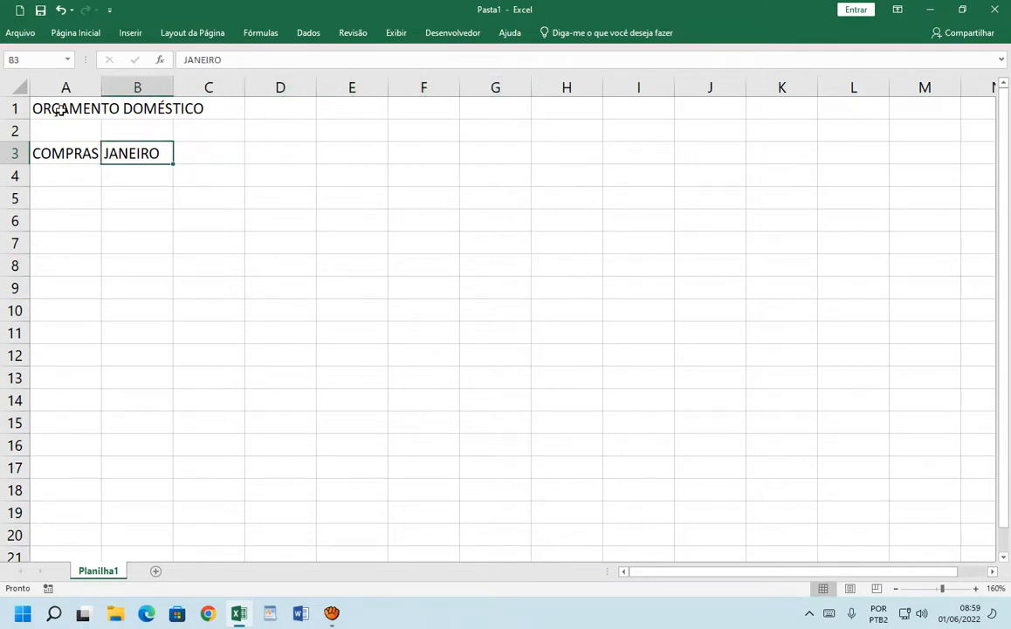
pyautogui.press('Down')
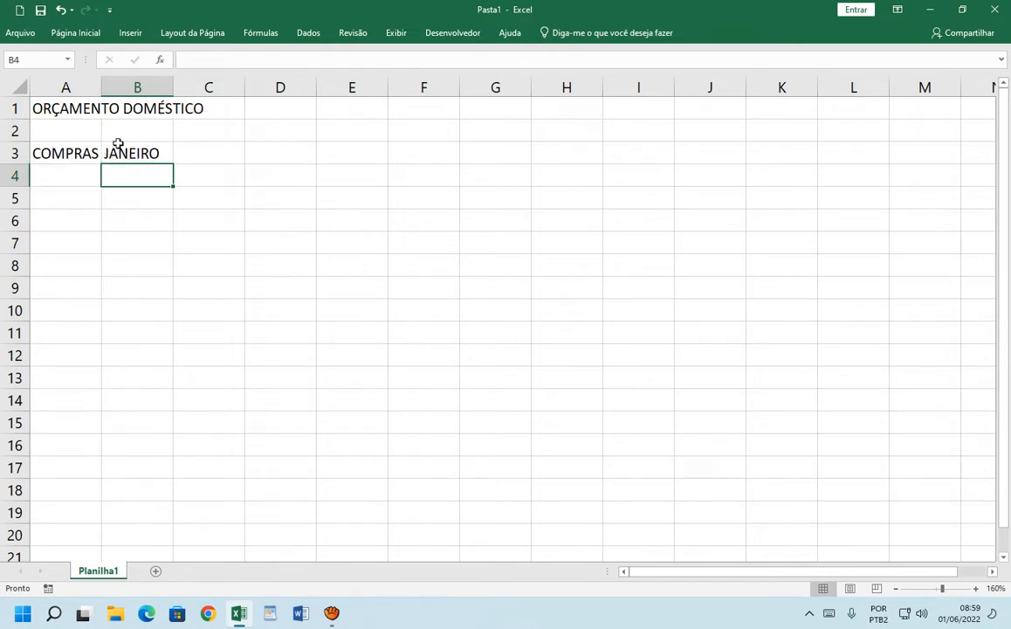
# Autofill the month headers from JANEIRO in B3 across to JUNHO in G3.
pyautogui.click(140, 151)
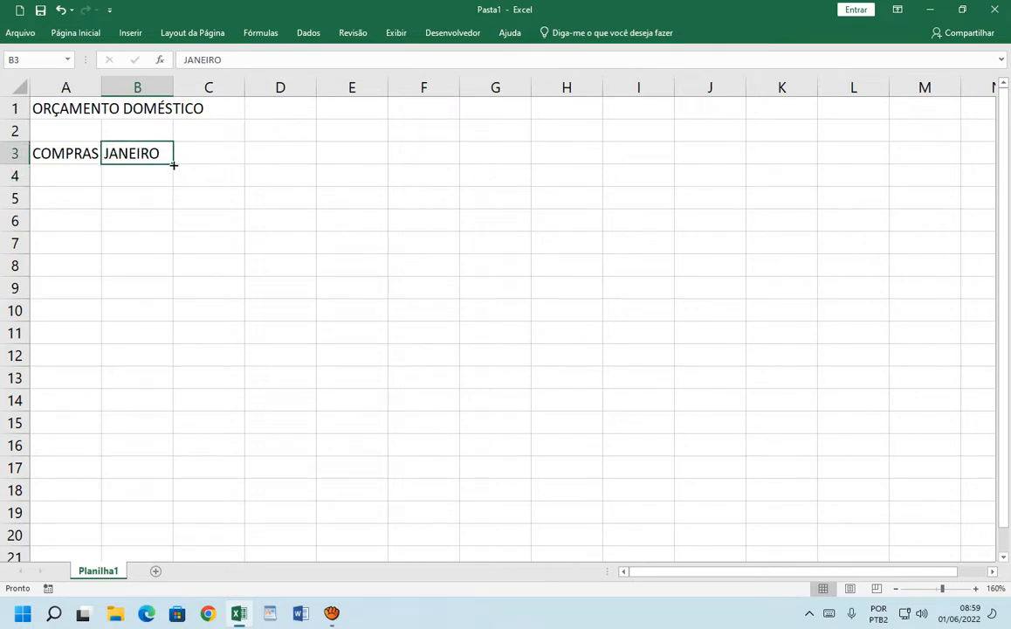
pyautogui.moveTo(174, 165); pyautogui.dragTo(203, 163)
pyautogui.click(162, 199)
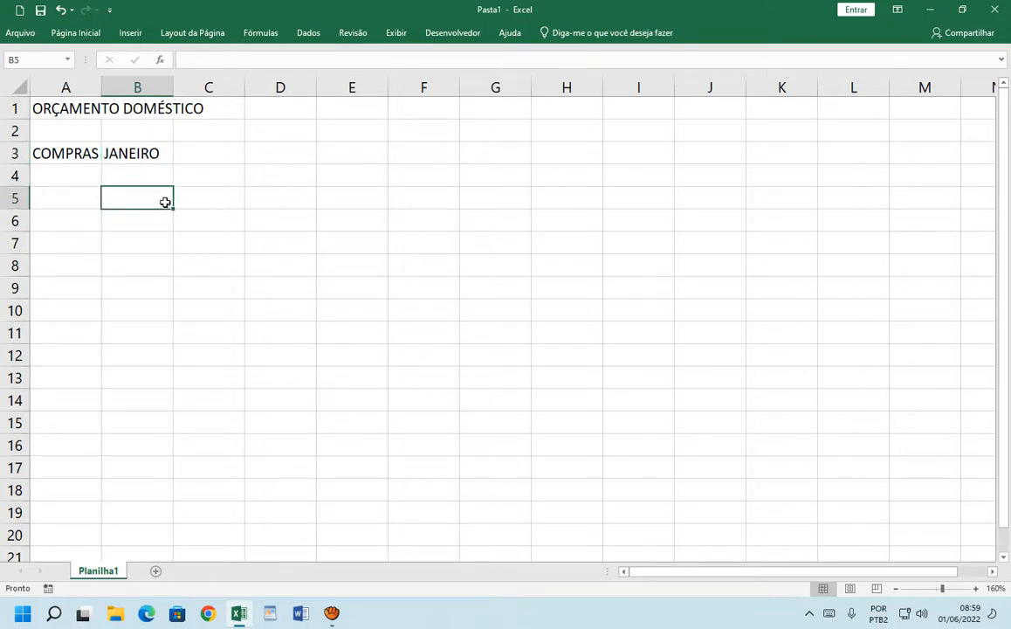
pyautogui.click(142, 153)
pyautogui.moveTo(174, 164); pyautogui.dragTo(431, 152)
pyautogui.moveTo(495, 152); pyautogui.dragTo(502, 152)
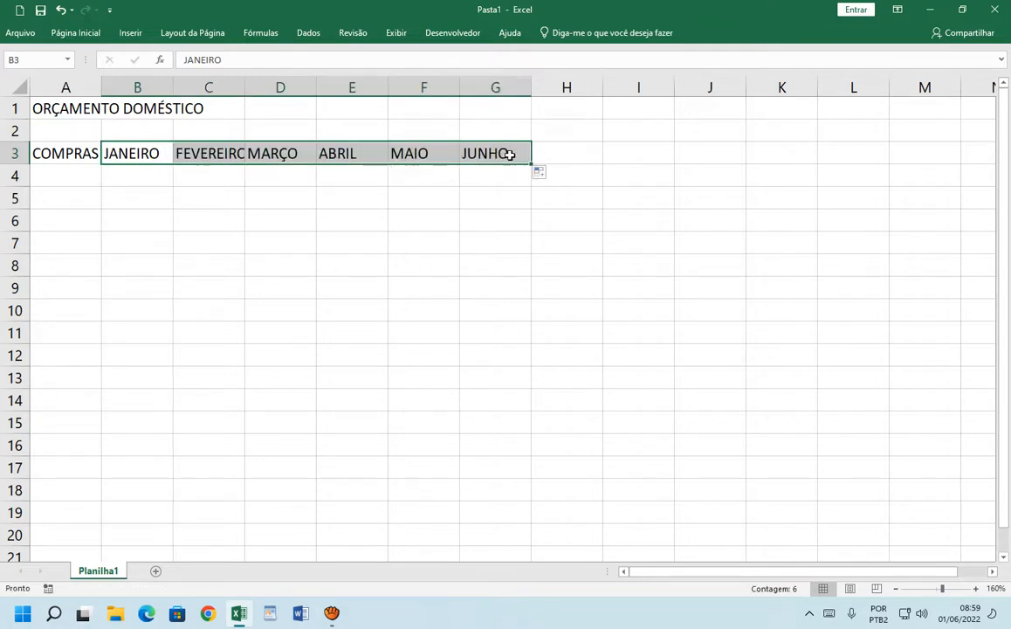
pyautogui.click(411, 218)
pyautogui.click(334, 202)
pyautogui.click(145, 155)
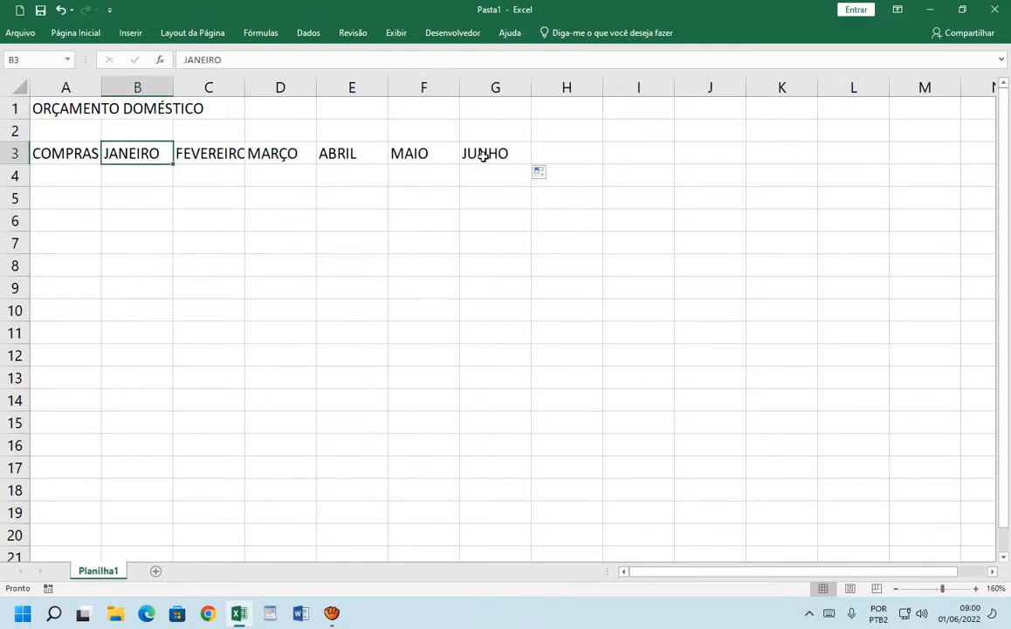
# Enter the header TOTAL in cell H3, after the last month.
pyautogui.click(562, 154)
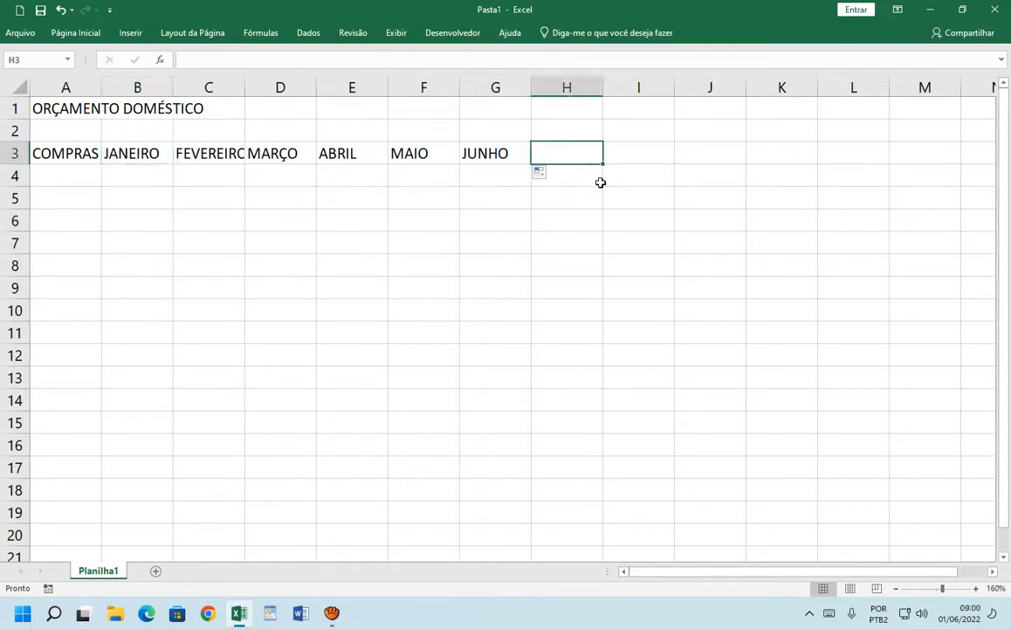
pyautogui.write('TOTAL')
pyautogui.press('Return')
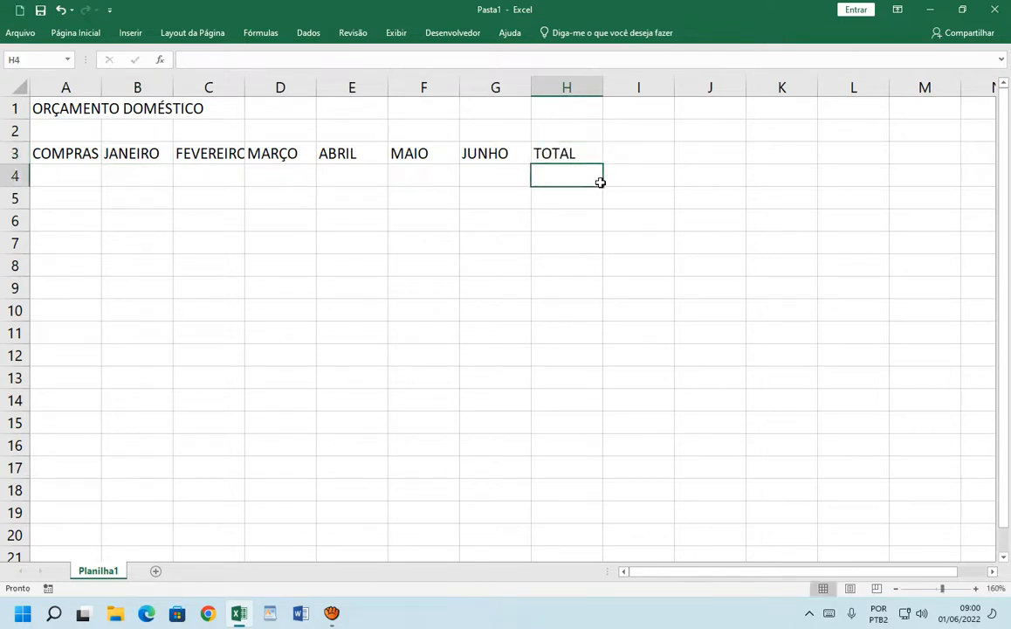
# Enter the expense categories CALÇADOS in cell A4 and COLÉGIOS in cell A5.
pyautogui.press('Left')
pyautogui.press('Left')
pyautogui.press('Left')
pyautogui.press('Left')
pyautogui.press('Left')
pyautogui.press('Left')
pyautogui.press('Left')
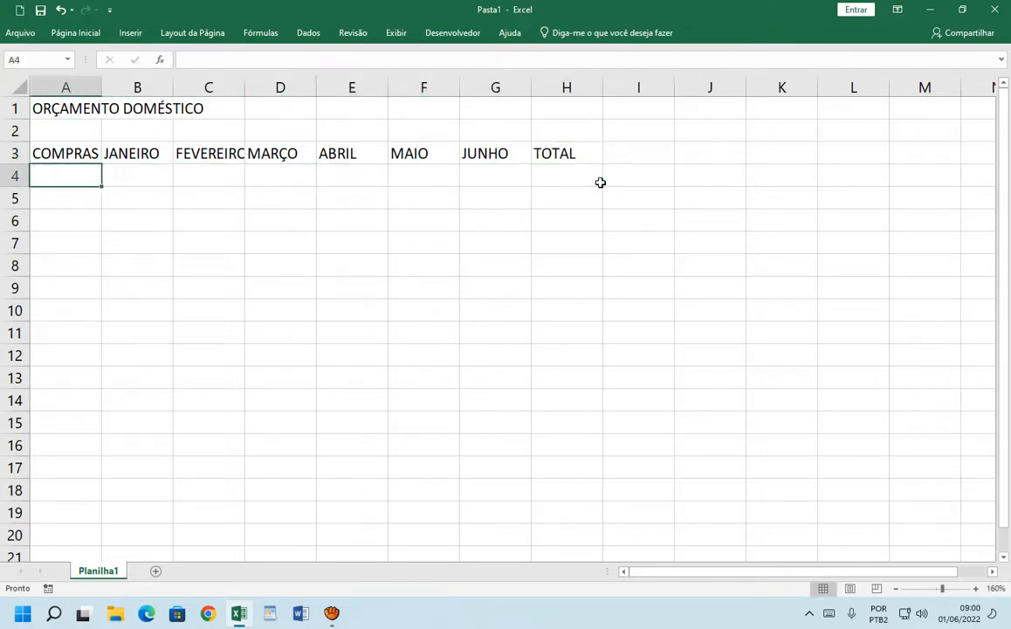
pyautogui.write('CA')
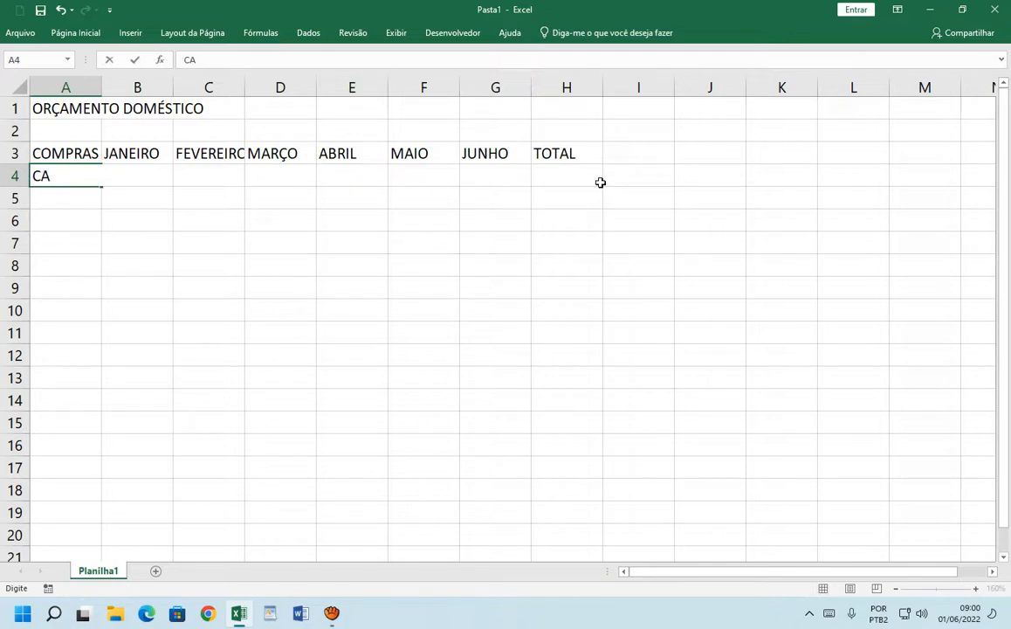
pyautogui.write('LÇADOS')
pyautogui.press('Return')
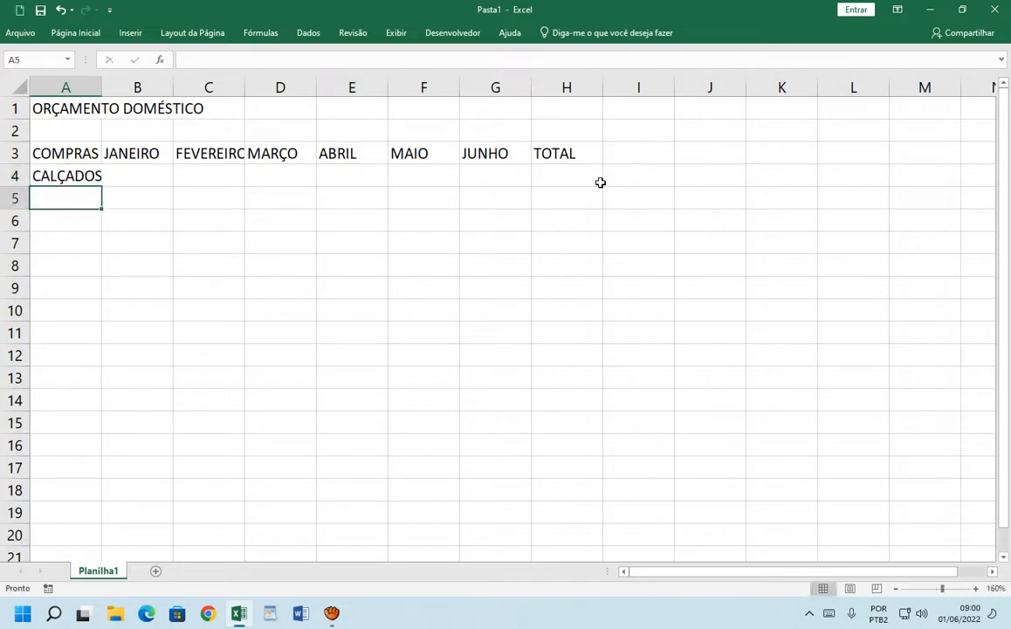
pyautogui.write('COLÉGIOS')
pyautogui.press('Return')
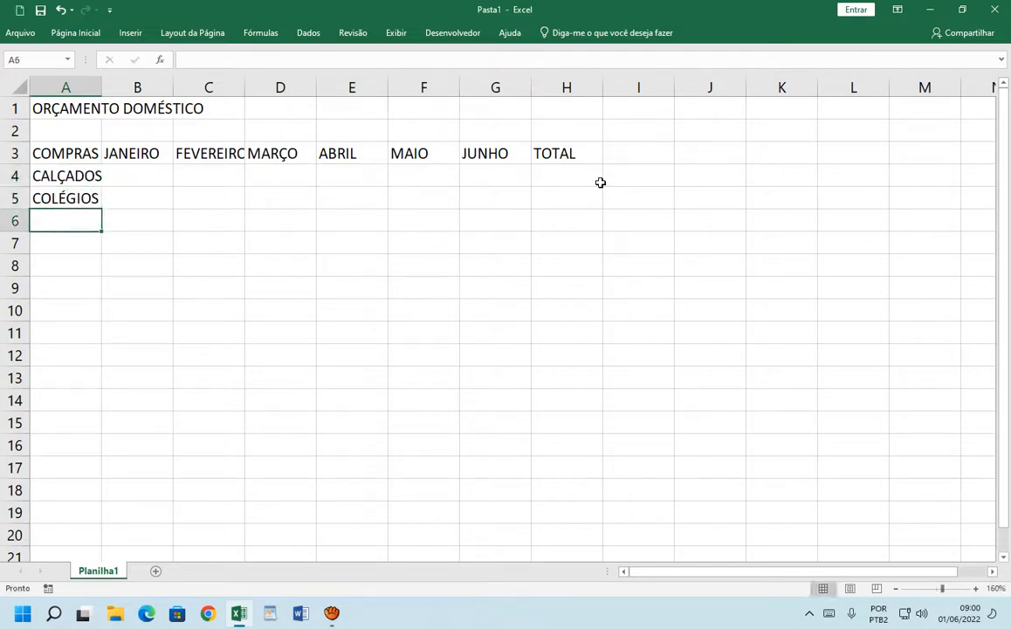
# Enter the expense categories COMBUSTÍVEIS, CURSOS and DENTISTAS in cells A6 to A8.
pyautogui.write('COMBUSTÍV')
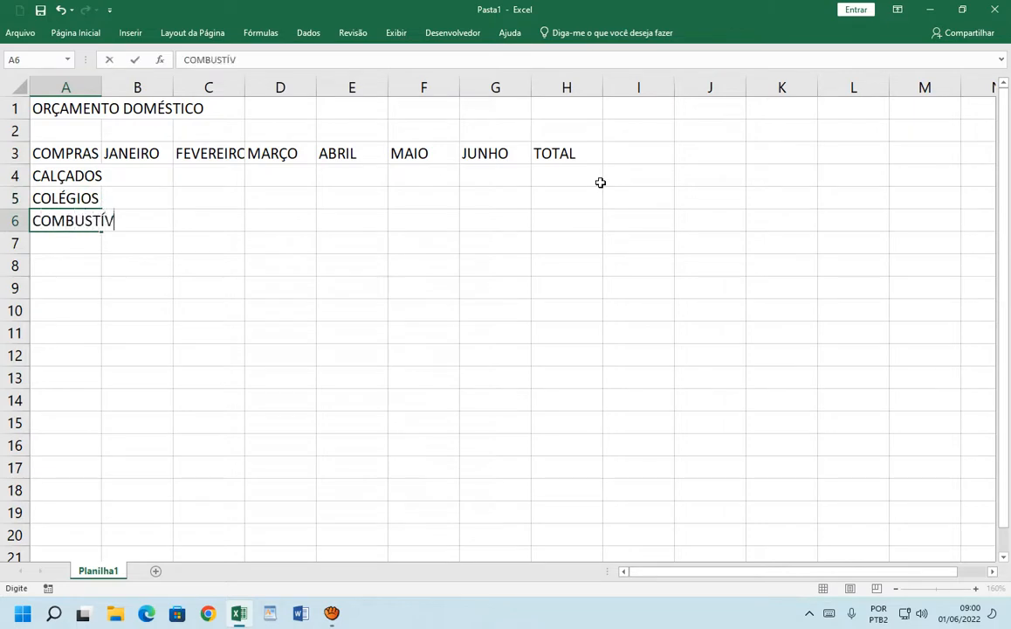
pyautogui.write('EIS')
pyautogui.press('Return')
pyautogui.write('CURSOS')
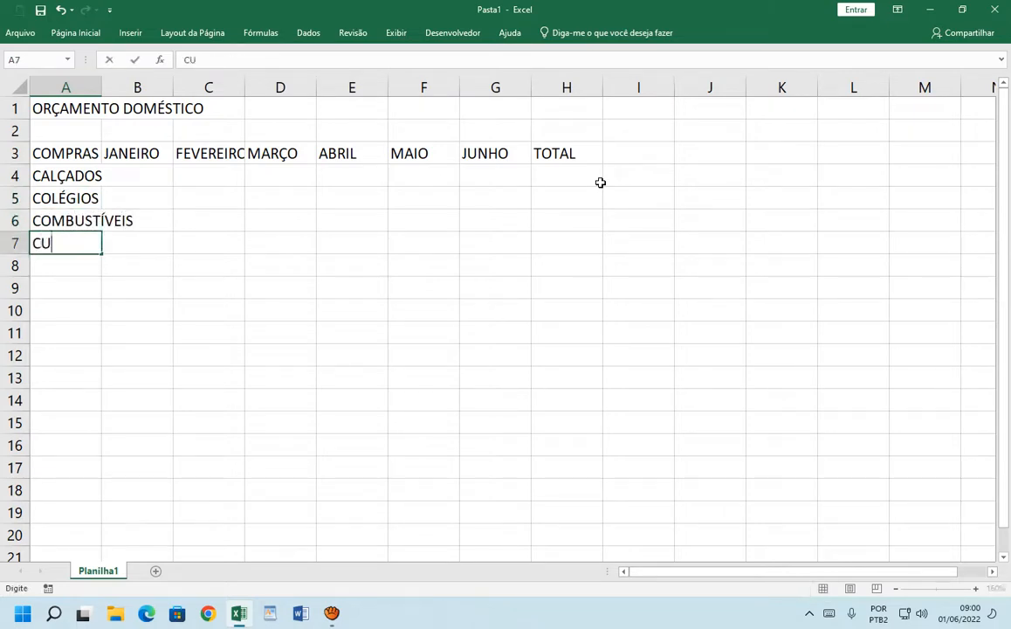
pyautogui.hotkey('ctrl', 'Return')
pyautogui.press('Return')
pyautogui.write('DENTISTAS')
pyautogui.press('Return')
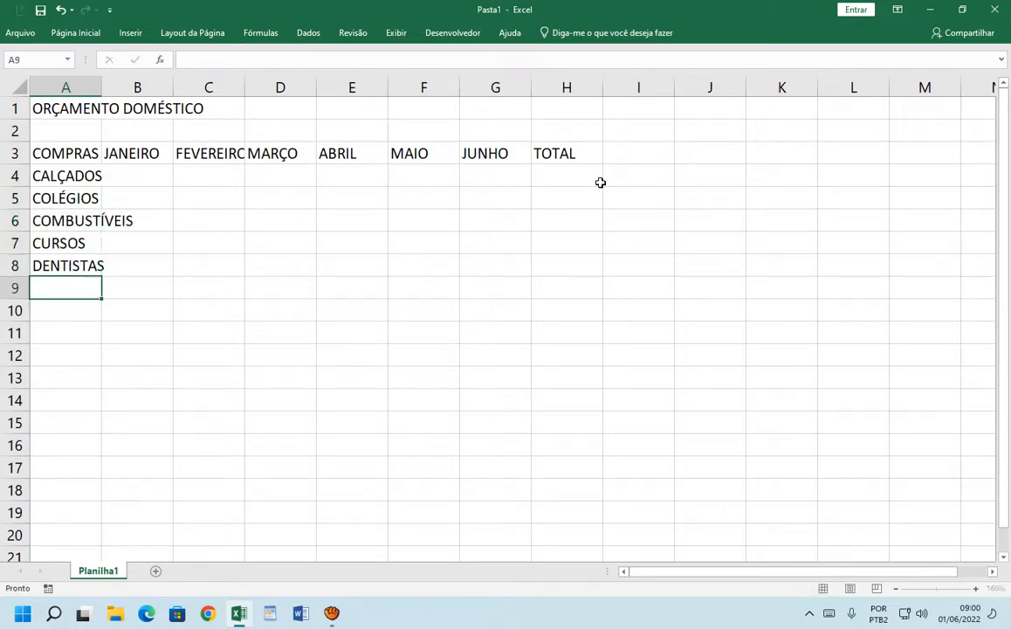
# Enter the expense categories LAZER, MEDICAMENTOS and ROUPAS in cells A9 to A11.
pyautogui.write('LAZER')
pyautogui.press('Return')
pyautogui.write('MEDI')
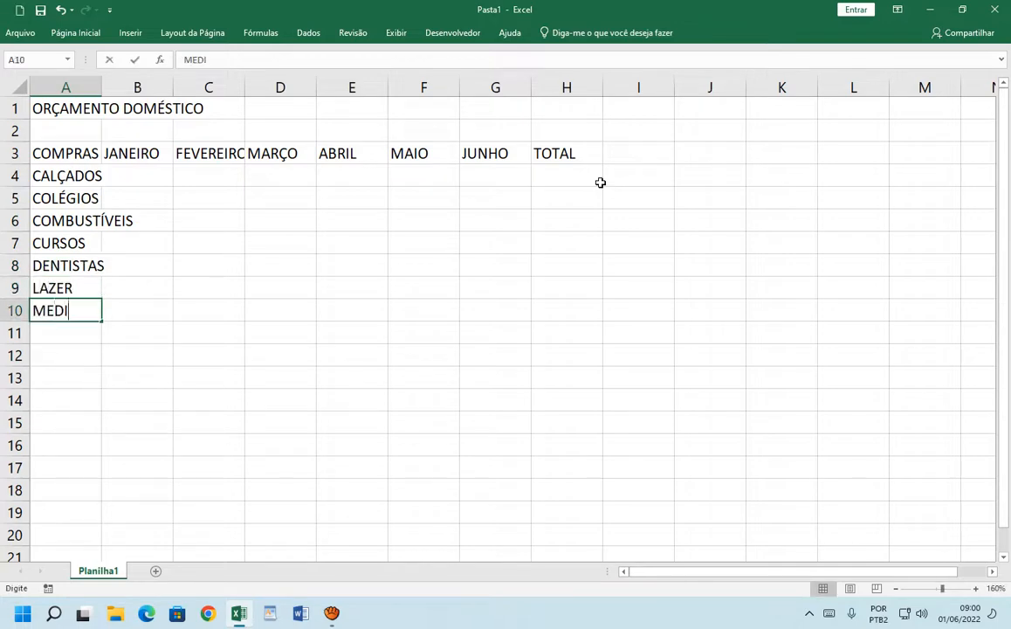
pyautogui.write('CAMENTOS')
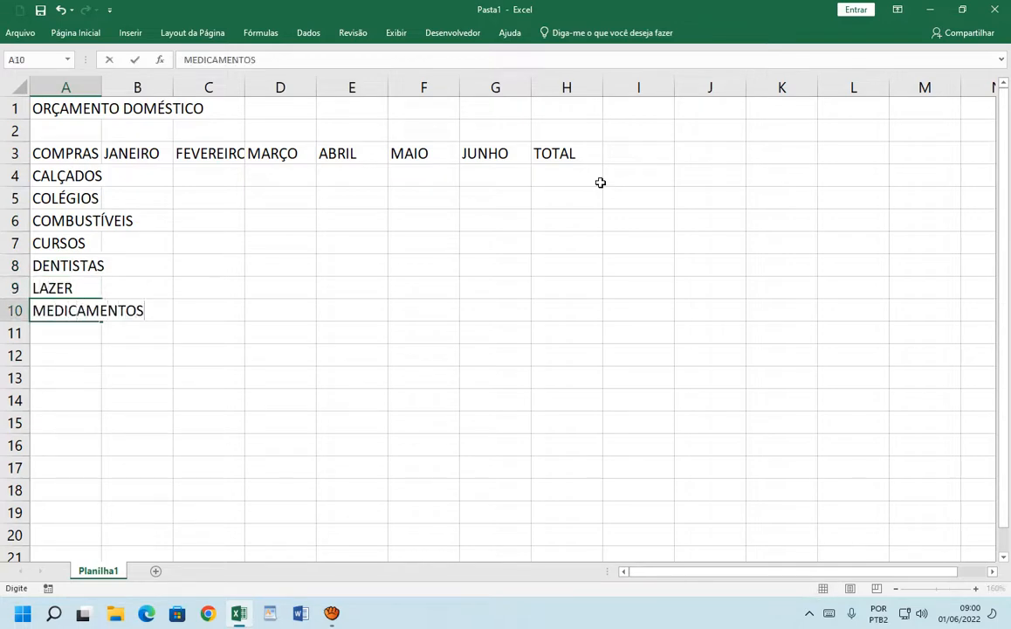
pyautogui.press('Return')
pyautogui.write('ROUPAS')
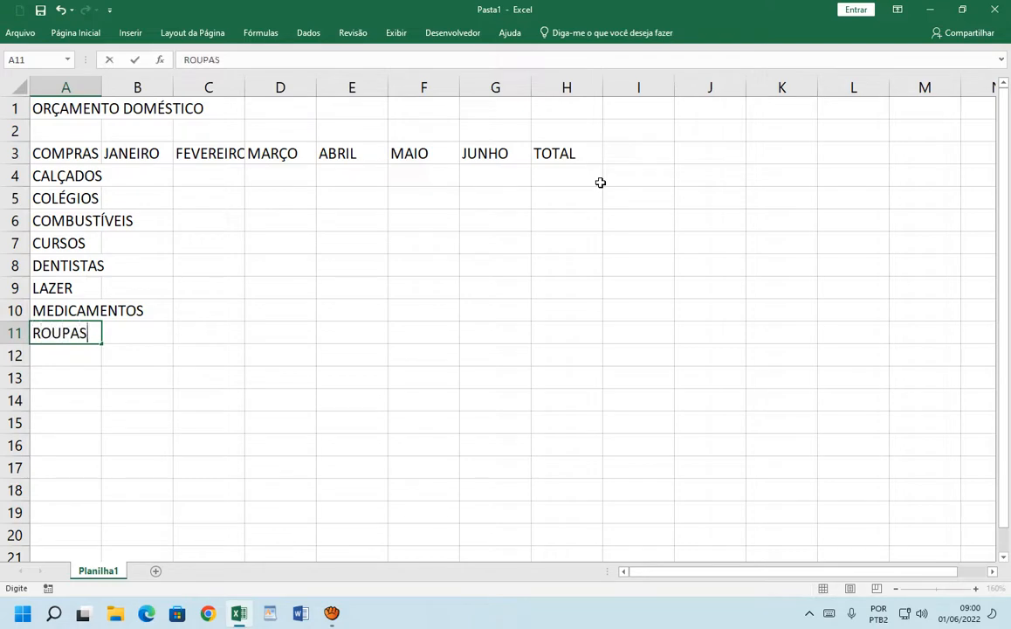
pyautogui.press('Return')
# Enter the expense categories SUPERMERCADO and VIAGENS in cells A12 and A13.
pyautogui.write('SUPERMERCADO')
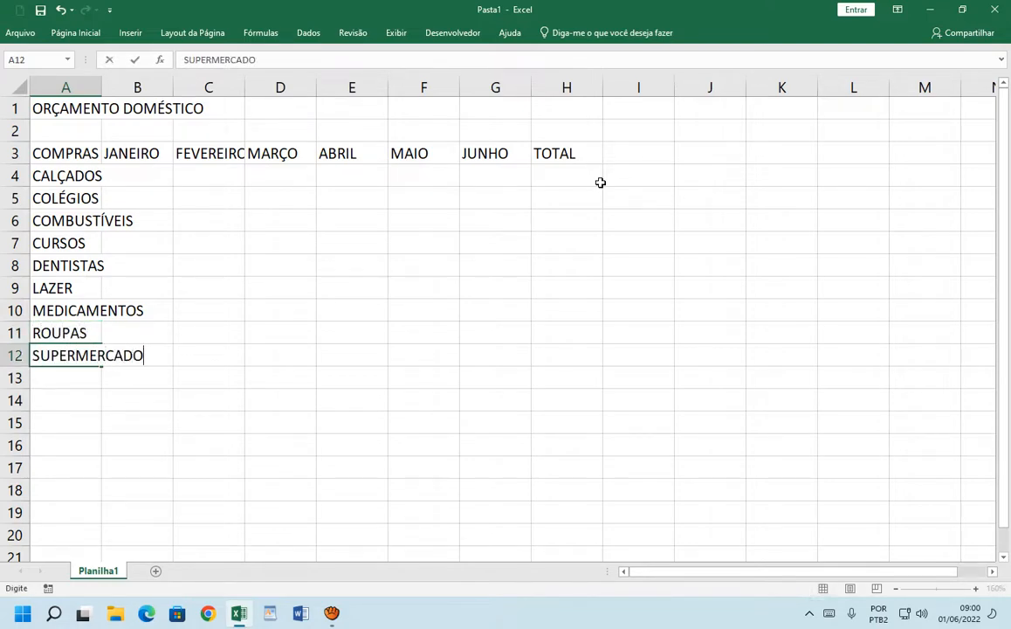
pyautogui.press('Return')
pyautogui.write('VIAGENS')
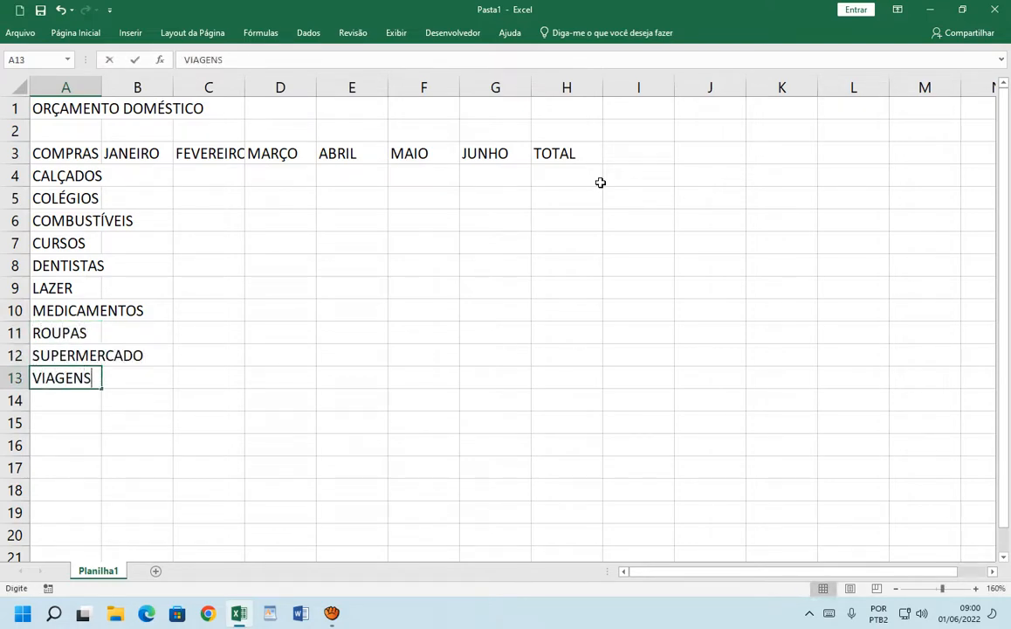
pyautogui.press('Return')
# Enter the summary label TOTAL GERAL in cell A15, leaving row 14 empty.
pyautogui.press('Return')
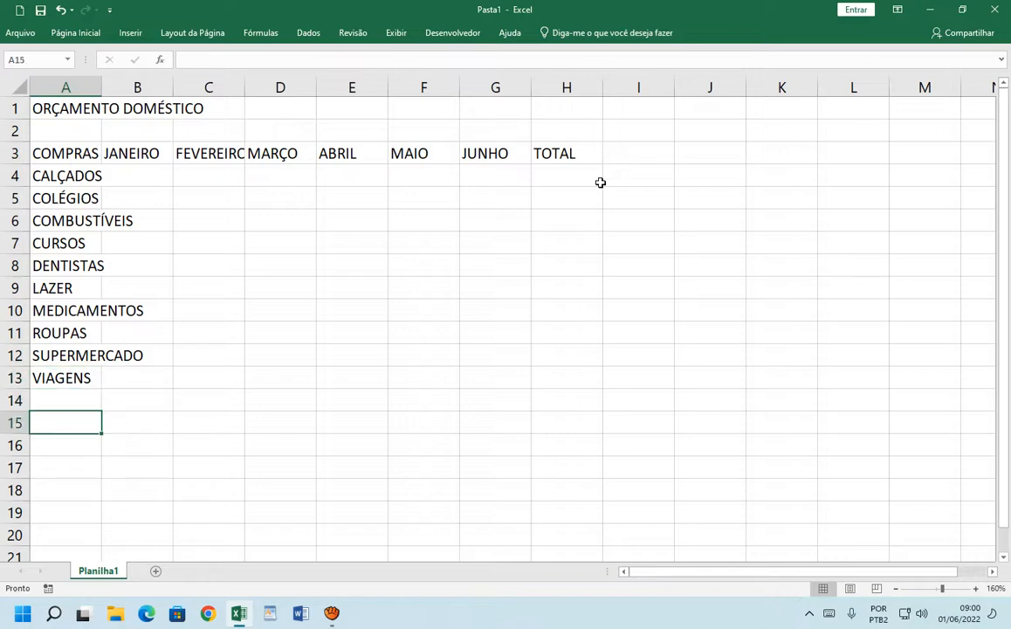
pyautogui.write('TOTAL')
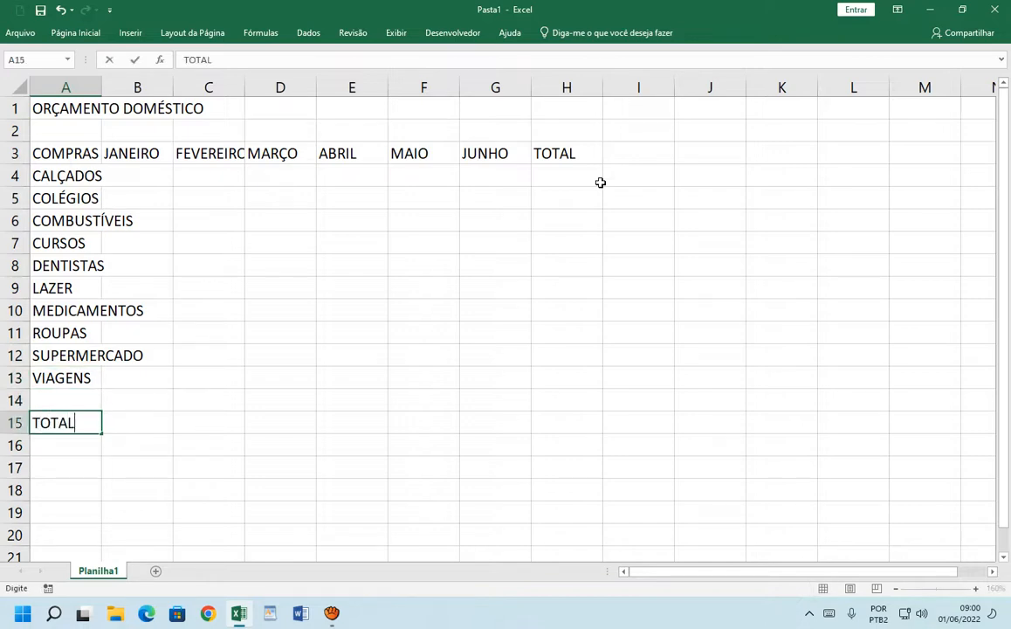
pyautogui.write(' GERAL')
pyautogui.press('Return')
# Enter the summary labels MAIOR VALOR and MENOR VALOR in cells A16 and A17, and widen column A to fit its labels.
pyautogui.write('MAIO')
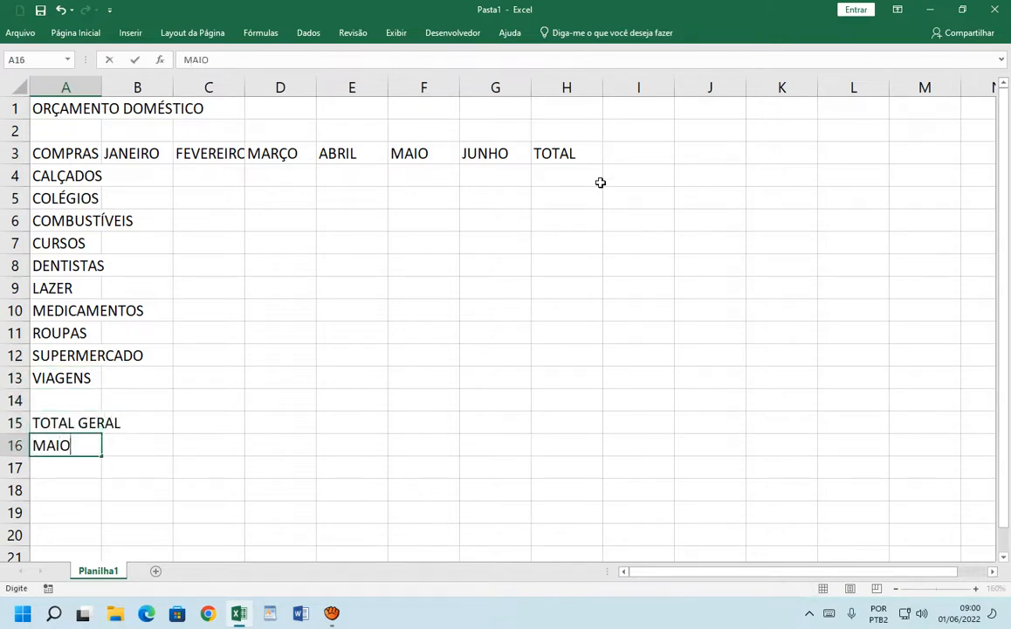
pyautogui.write('R VALOR')
pyautogui.press('Return')
pyautogui.write('MEN')
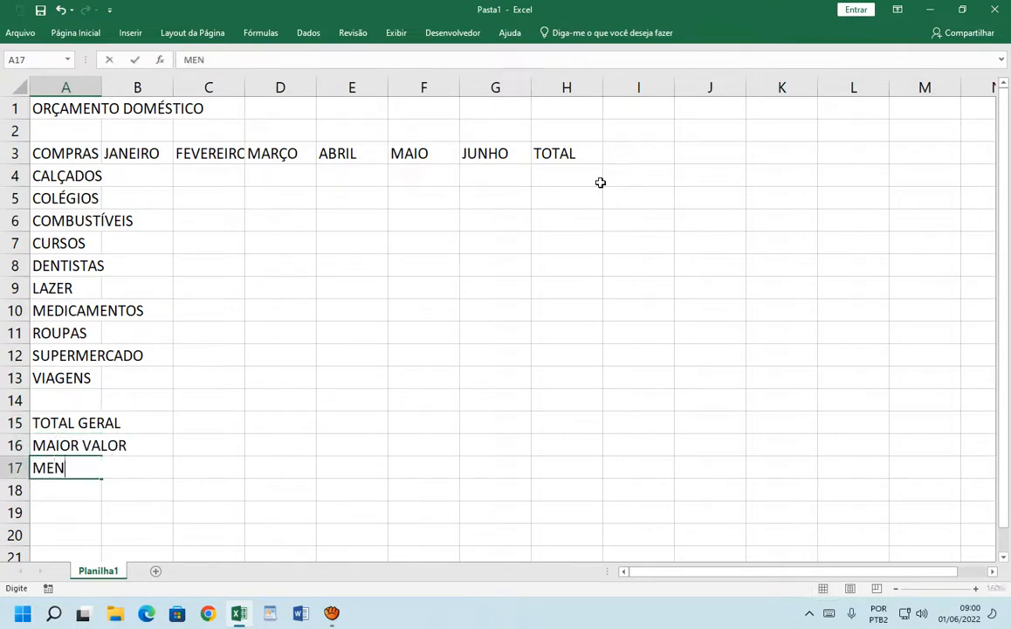
pyautogui.write('OR VALOR')
pyautogui.press('Return')
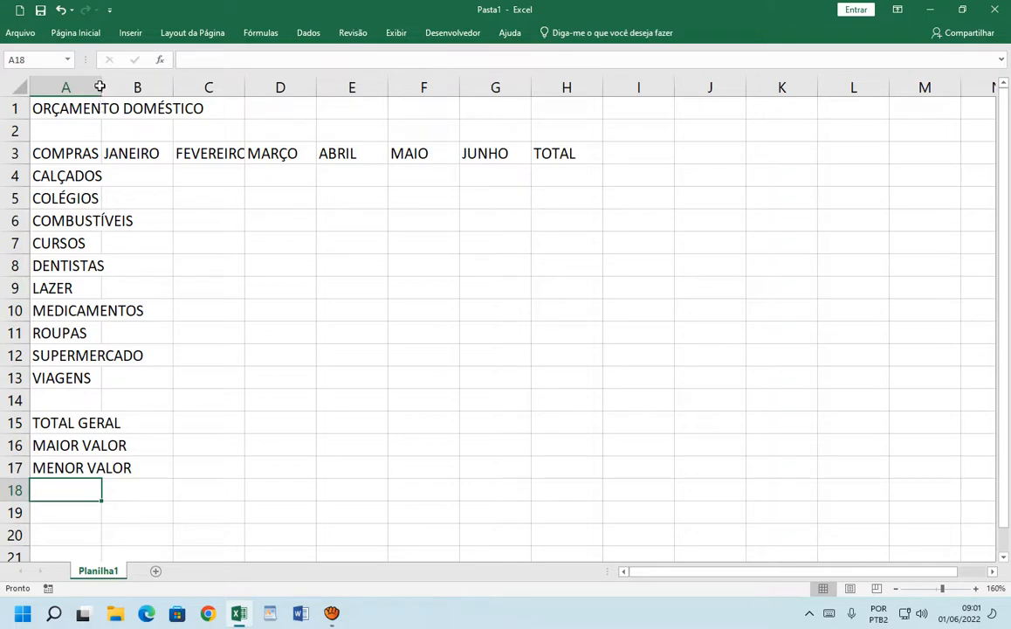
pyautogui.moveTo(105, 87); pyautogui.dragTo(175, 100)
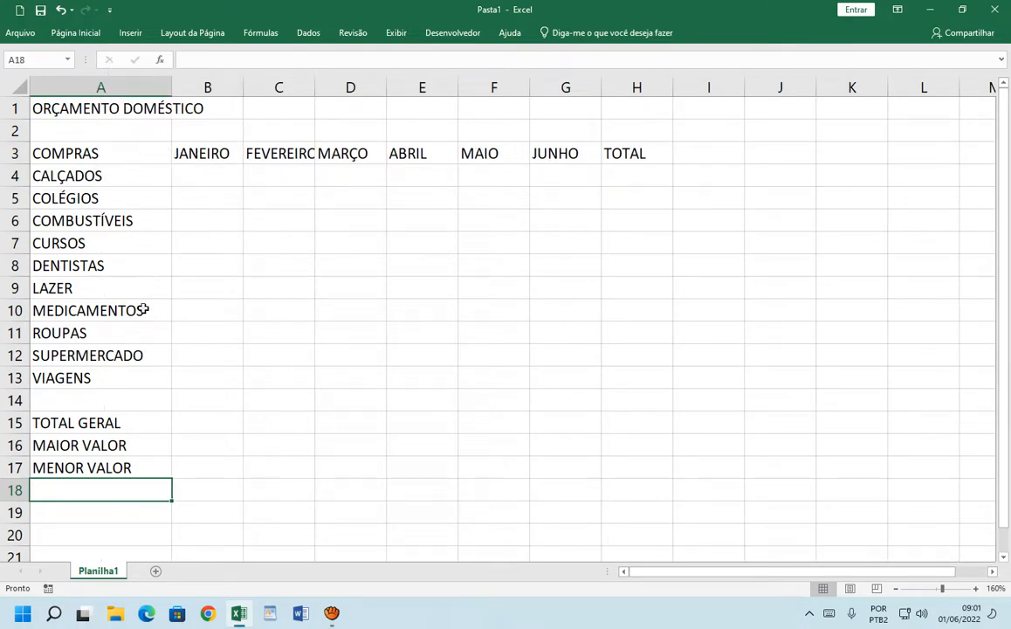
# Enter the January expenses 150, 20, 30, 110 and 50 in cells B4 to B8.
pyautogui.click(214, 173)
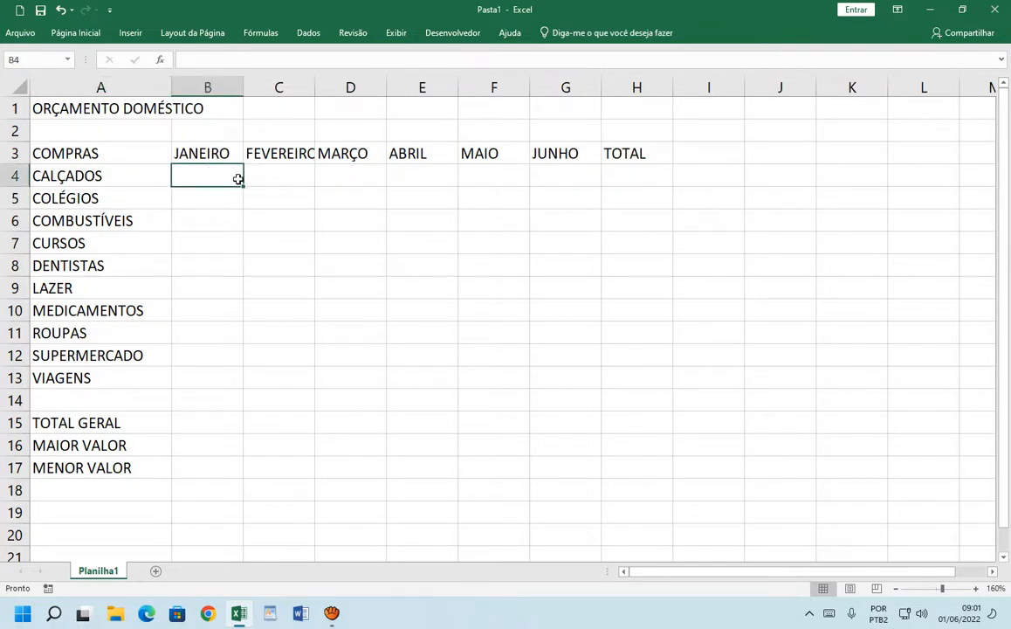
pyautogui.write('150')
pyautogui.press('Return')
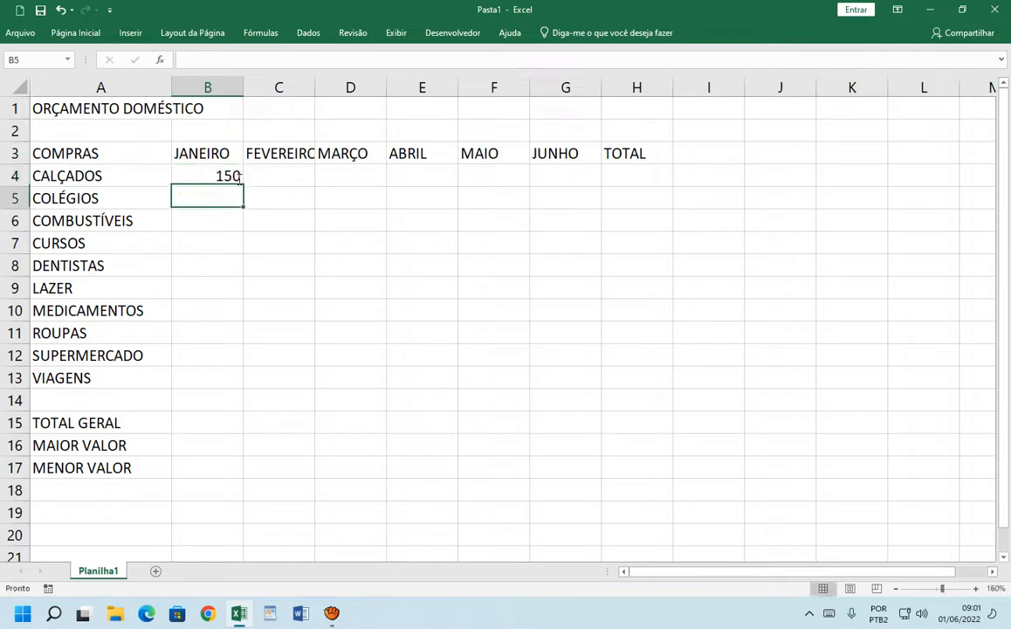
pyautogui.write('20')
pyautogui.press('Return')
pyautogui.write('30')
pyautogui.press('Return')
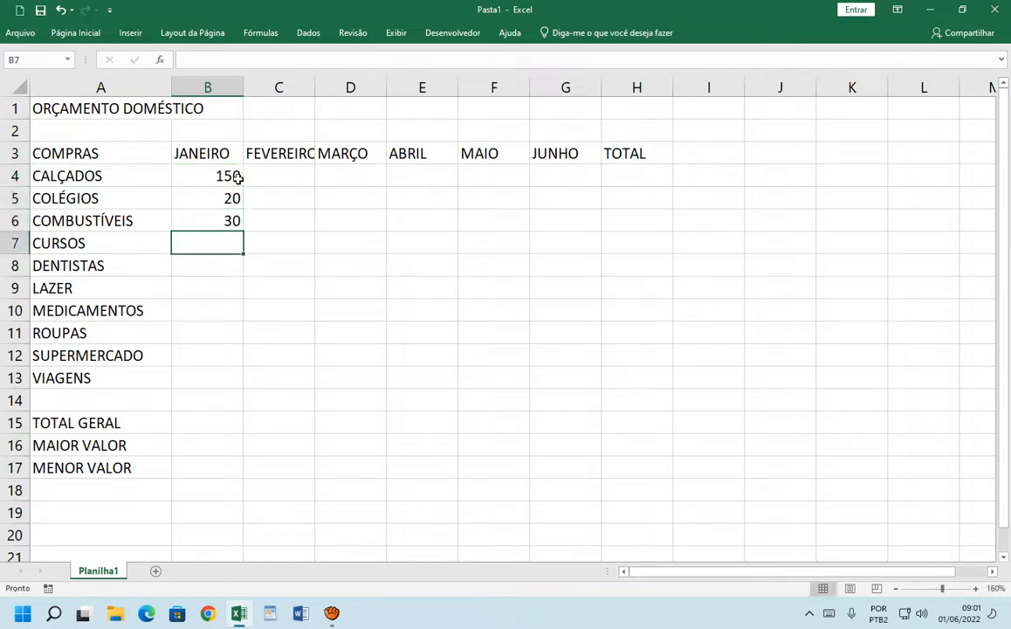
pyautogui.write('110')
pyautogui.press('Return')
pyautogui.write('50')
pyautogui.press('Return')
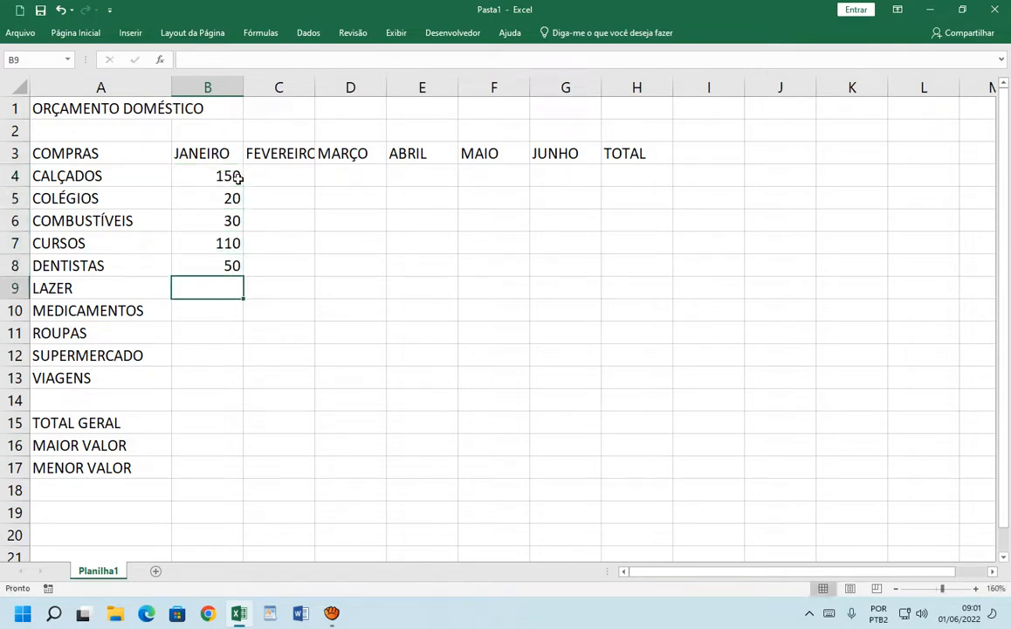
# Enter the January expenses 45, 10, 45, 200 and 300 in cells B9 to B13.
pyautogui.write('45')
pyautogui.hotkey('ctrl', 'Return')
pyautogui.press('Return')
pyautogui.write('10')
pyautogui.press('Return')
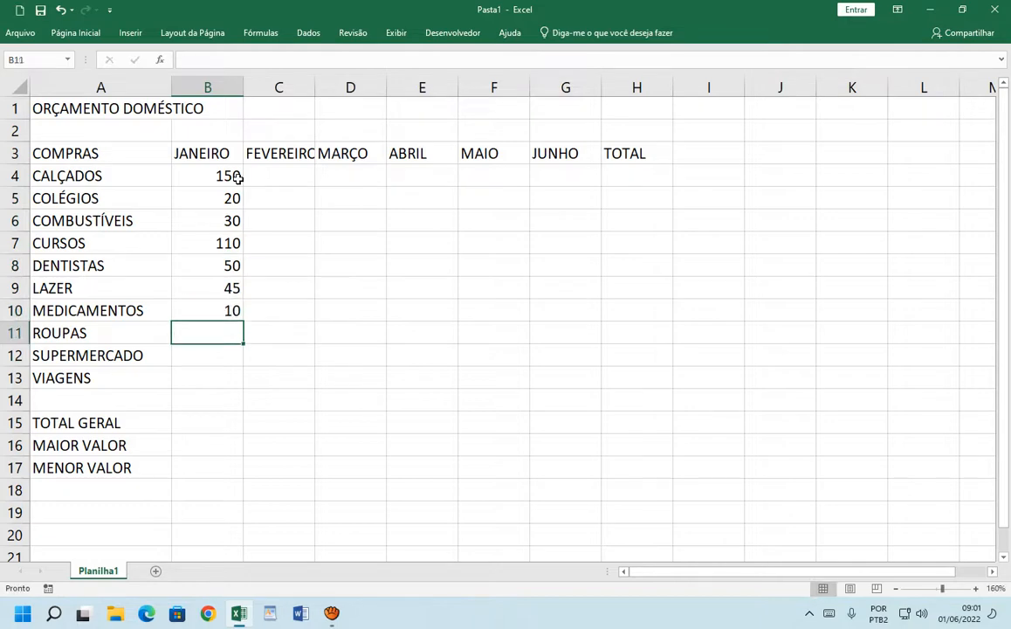
pyautogui.write('45')
pyautogui.press('Return')
pyautogui.write('2')
pyautogui.press('Return')
pyautogui.write('300')
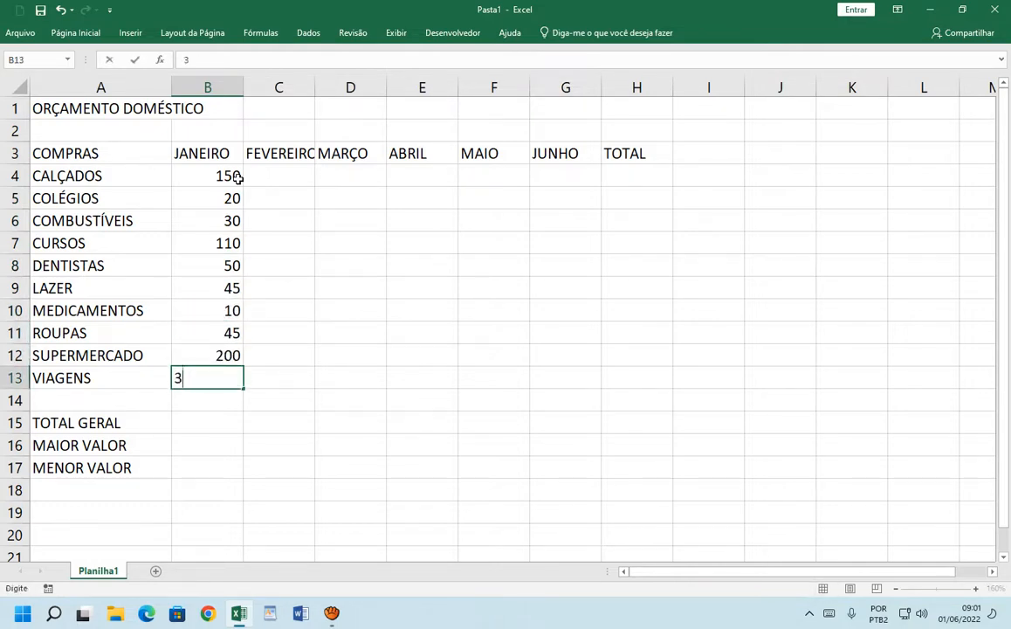
pyautogui.press('Return')
# Enter the February expenses 140, 12, 64, 110 and 50 in cells C4 to C8.
pyautogui.press('Right')
pyautogui.press('Up')
pyautogui.press('Up')
pyautogui.press('Up')
pyautogui.press('Up')
pyautogui.press('Up')
pyautogui.press('Up')
pyautogui.press('Up')
pyautogui.press('Up')
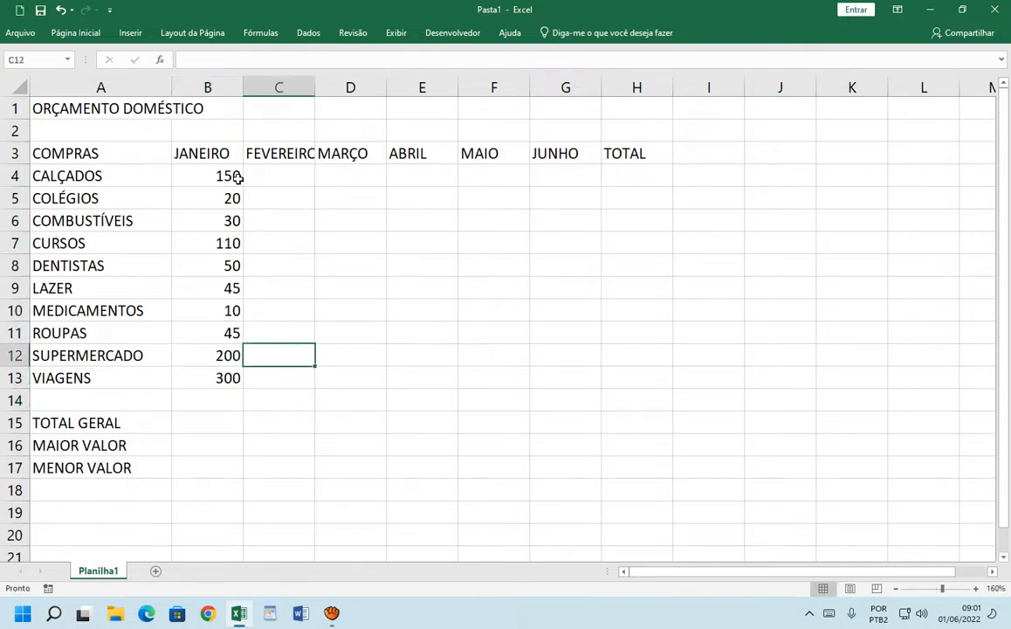
pyautogui.press('Up')
pyautogui.press('Up')
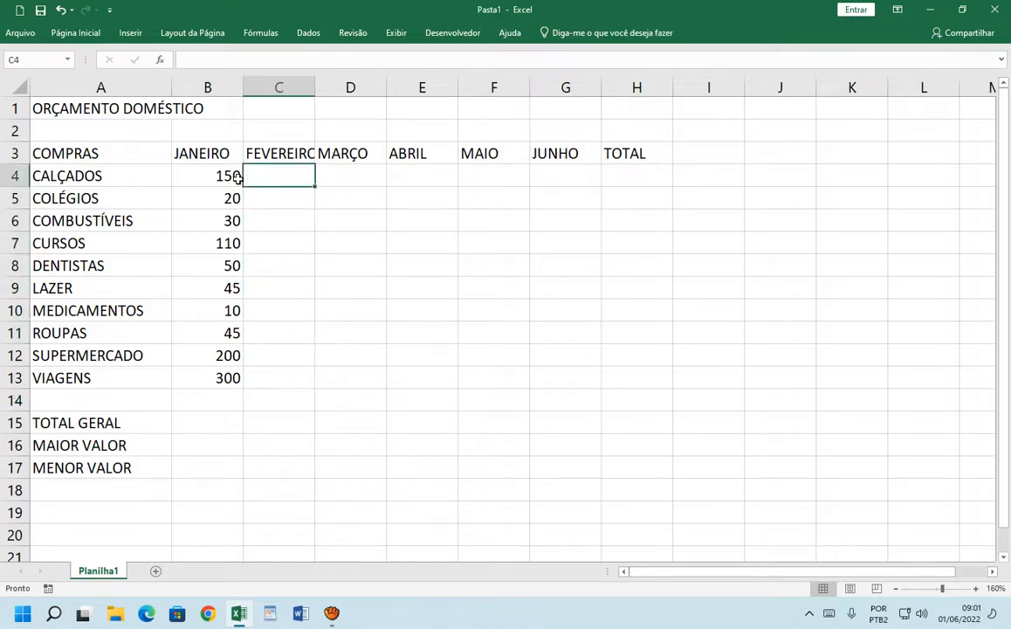
pyautogui.write('140')
pyautogui.press('Return')
pyautogui.write('12')
pyautogui.press('Return')
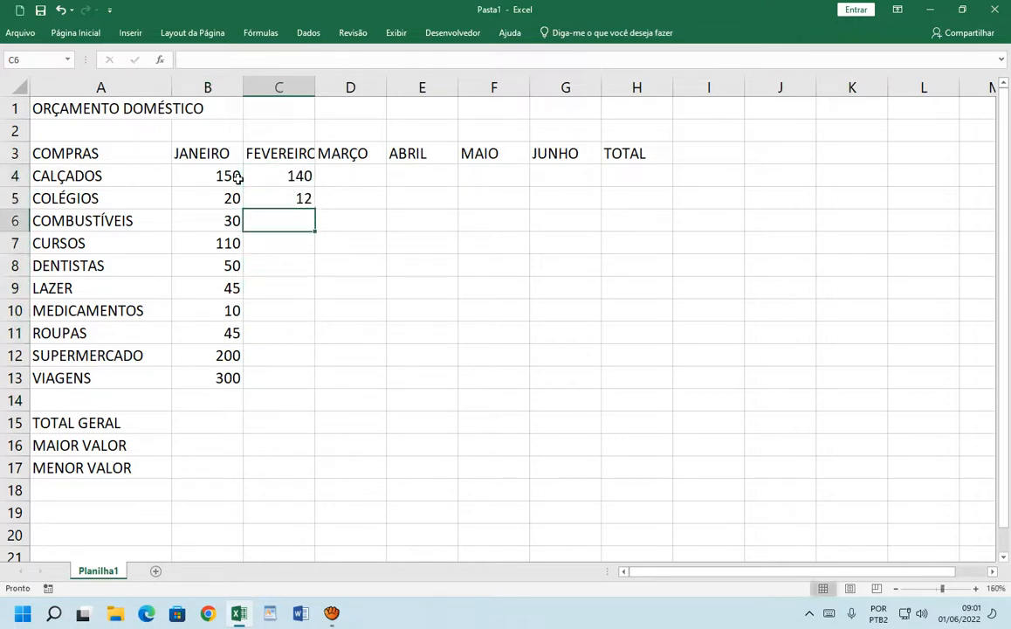
pyautogui.write('64')
pyautogui.press('Return')
pyautogui.write('110')
pyautogui.press('Return')
pyautogui.write('50')
pyautogui.press('Return')
# Enter the February expenses 45, 15, 45, 15 and 45 in cells C9 to C13.
pyautogui.write('4')
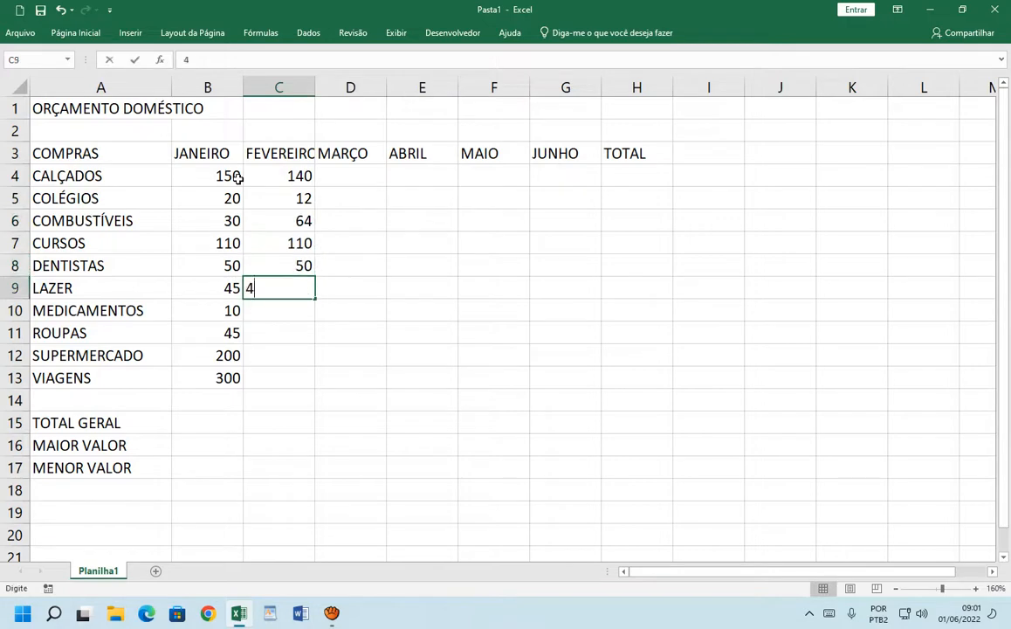
pyautogui.write('5')
pyautogui.press('Return')
pyautogui.write('15')
pyautogui.press('Return')
pyautogui.write('45')
pyautogui.press('Return')
pyautogui.write('15')
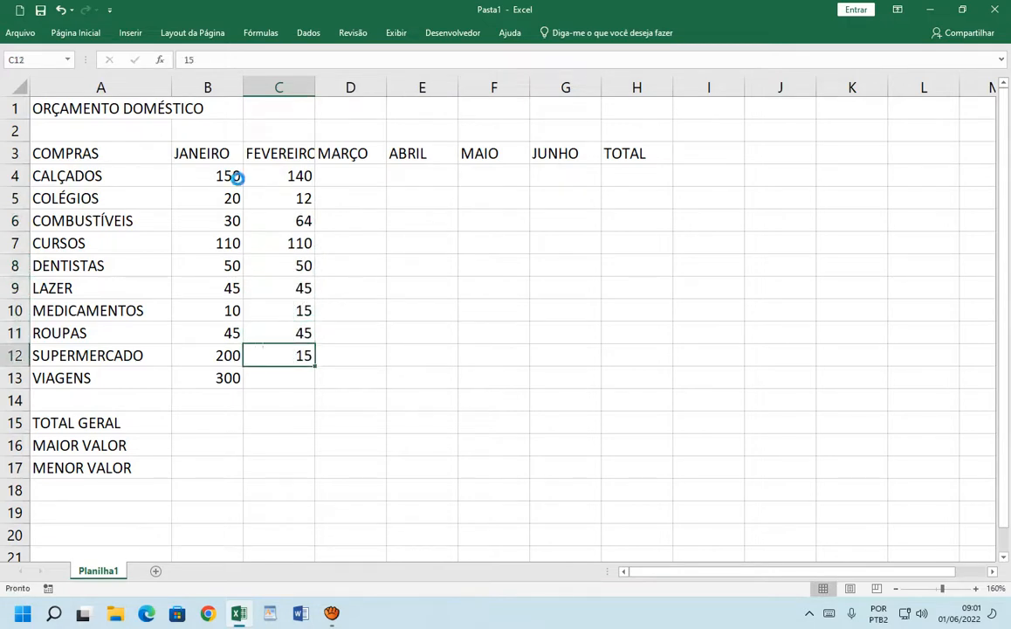
pyautogui.press('Return')
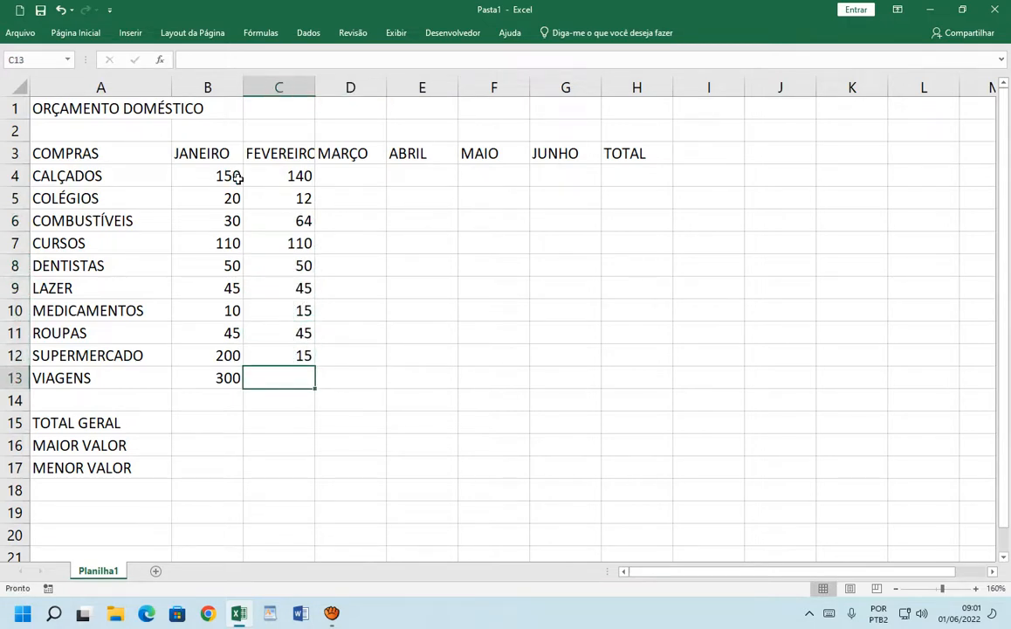
pyautogui.write('45')
pyautogui.press('Return')
# Enter the March expenses 120, 85, 85, 120 and 85 in cells D4 to D8.
pyautogui.press('Up')
pyautogui.press('Right')
pyautogui.press('Up')
pyautogui.press('Up')
pyautogui.press('Up')
pyautogui.press('Up')
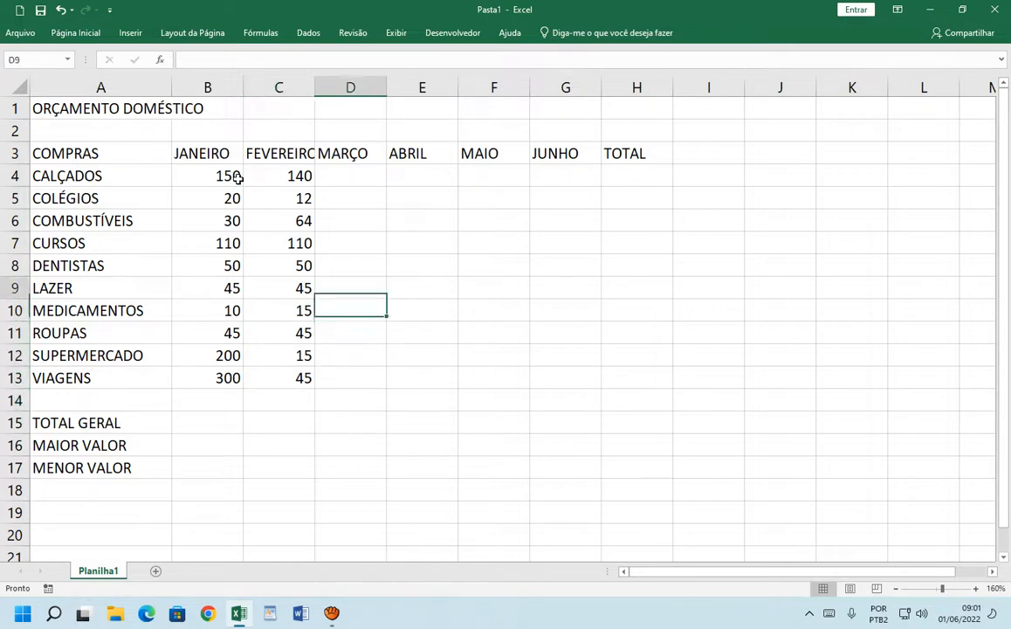
pyautogui.press('Up')
pyautogui.press('Up')
pyautogui.press('Up')
pyautogui.press('Up')
pyautogui.press('Up')
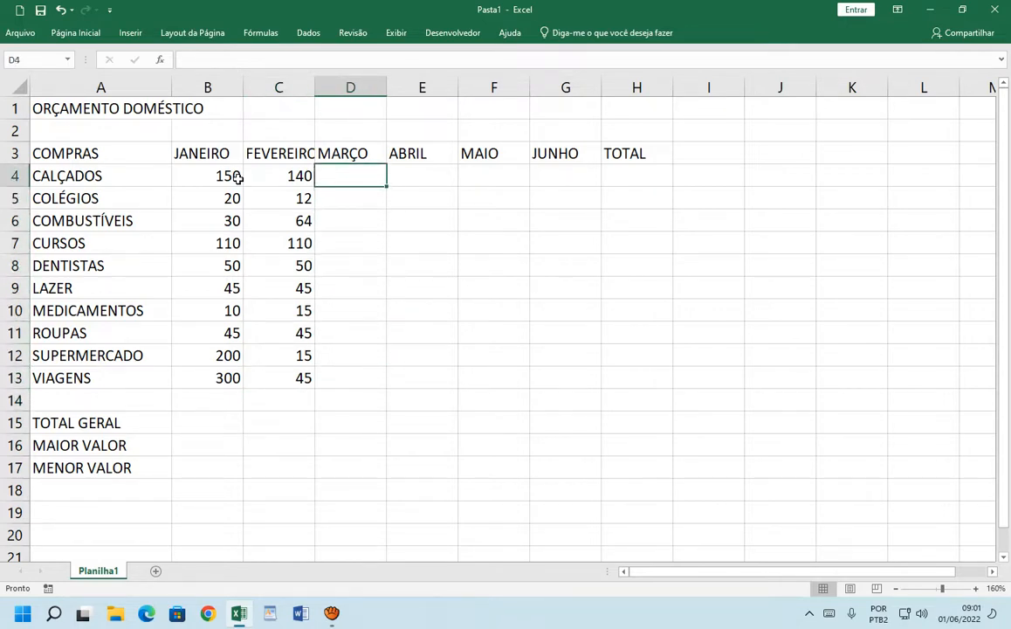
pyautogui.write('20120')
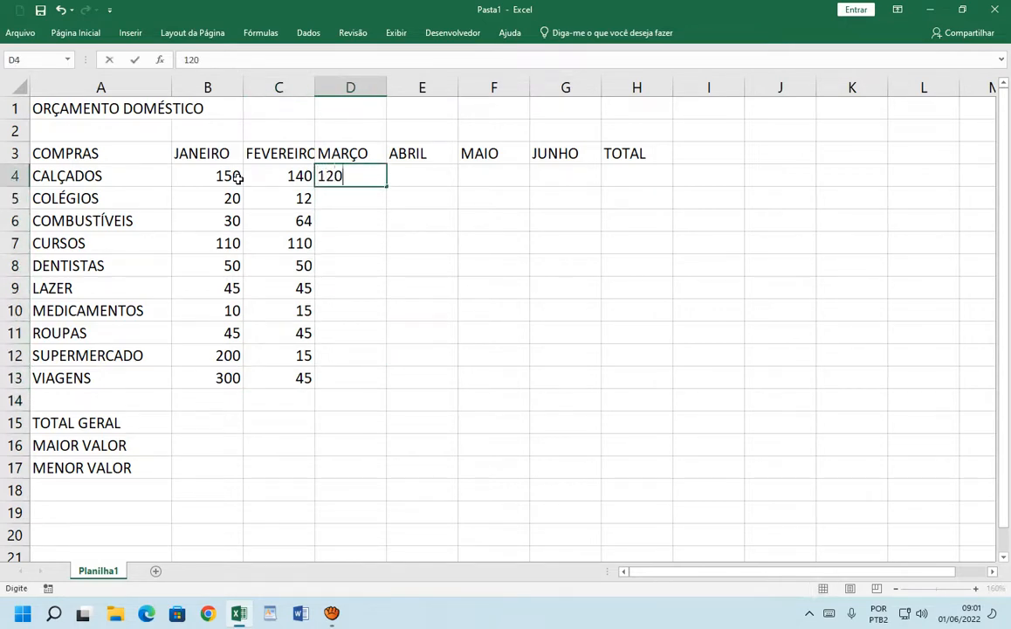
pyautogui.press('Return')
pyautogui.write('85')
pyautogui.press('Return')
pyautogui.write('85')
pyautogui.press('Return')
pyautogui.write('120')
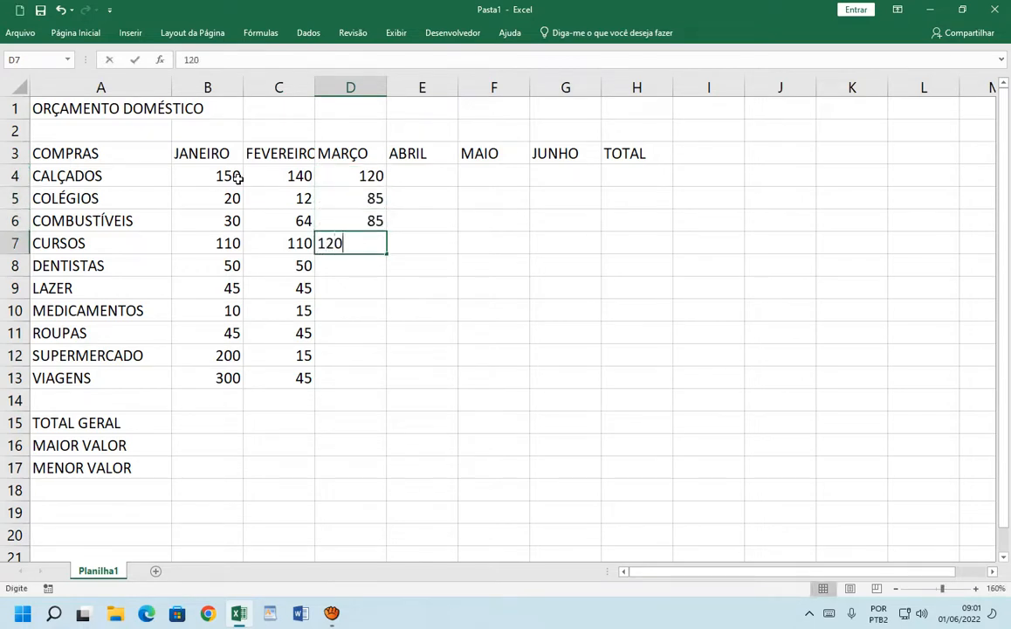
pyautogui.press('Return')
pyautogui.write('85')
pyautogui.press('Return')
# Enter the March expenses 120, 65, 35, 45 and 78 in cells D9 to D13.
pyautogui.write('120')
pyautogui.press('Return')
pyautogui.write('65')
pyautogui.press('Return')
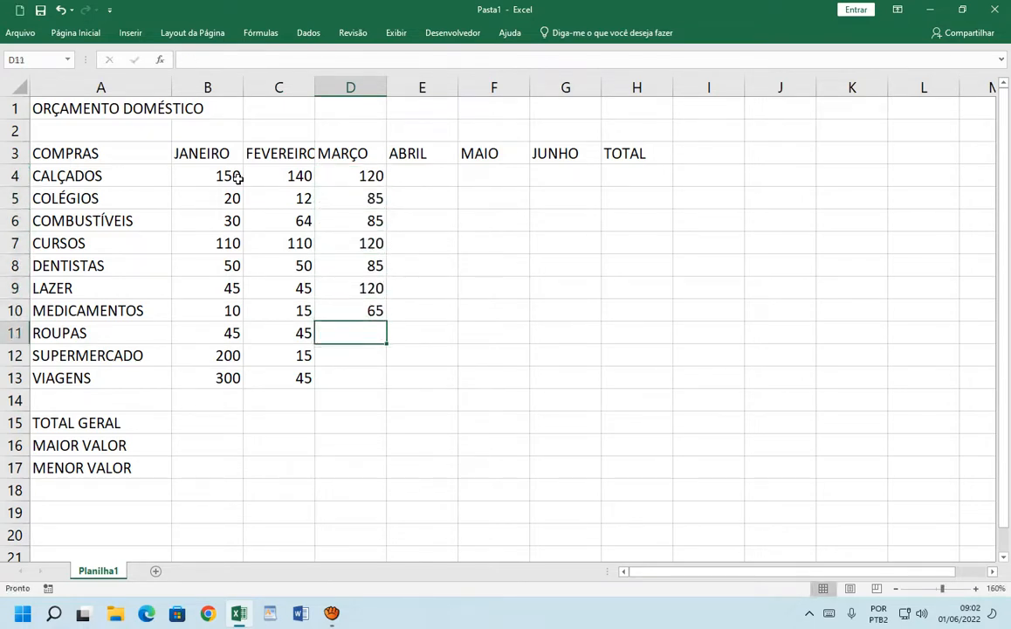
pyautogui.write('35')
pyautogui.press('Return')
pyautogui.write('45')
pyautogui.press('Return')
pyautogui.write('78')
pyautogui.press('Return')
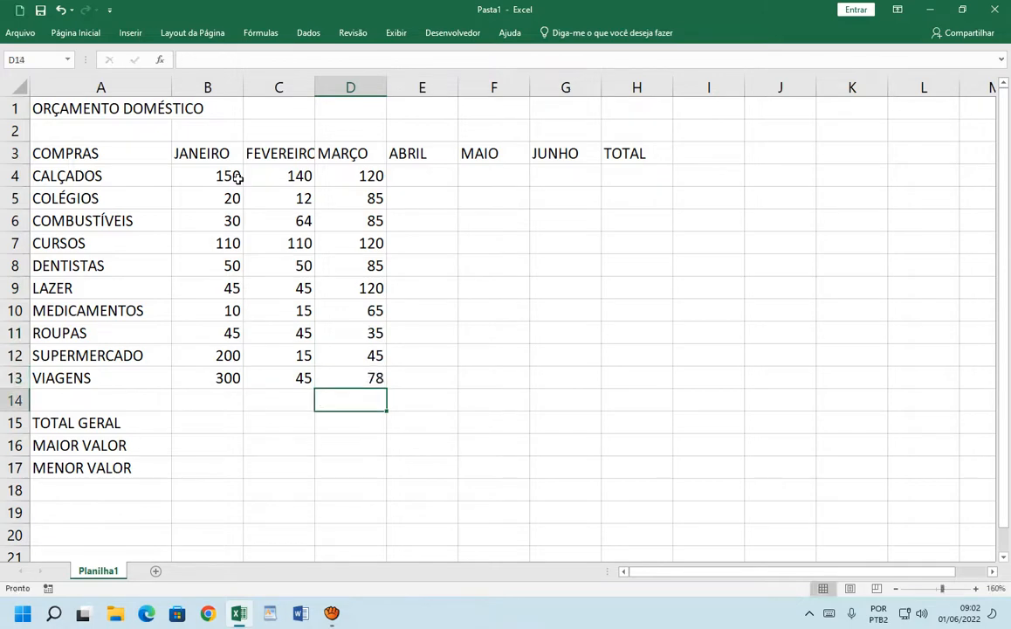
# Enter the April expenses 100, 50, 10, 120 and 65 in cells E4 to E8.
pyautogui.press('Right')
pyautogui.press('Up')
pyautogui.press('Up')
pyautogui.press('Up')
pyautogui.press('Up')
pyautogui.press('Up')
pyautogui.press('Up')
pyautogui.press('Up')
pyautogui.press('Up')
pyautogui.press('Up')
pyautogui.press('Up')
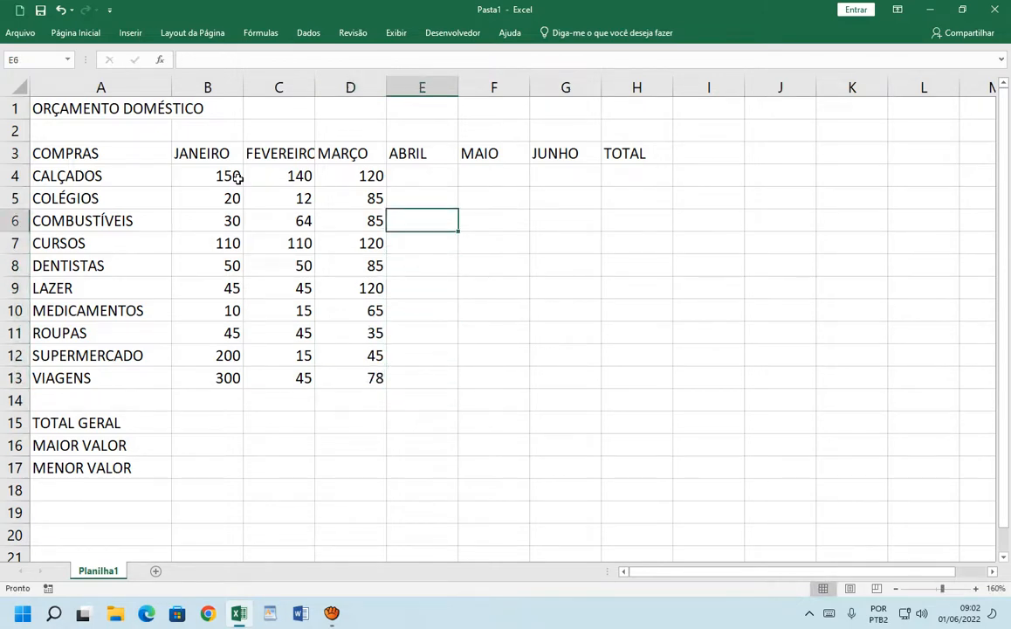
pyautogui.write('10')
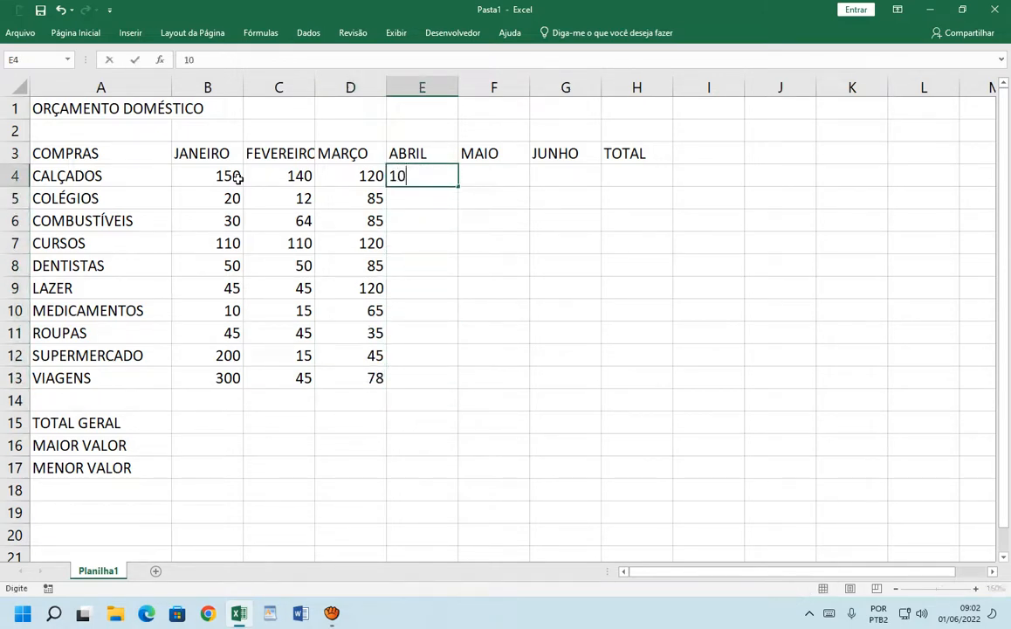
pyautogui.write('0')
pyautogui.press('Return')
pyautogui.write('50')
pyautogui.press('Return')
pyautogui.write('10')
pyautogui.press('Return')
pyautogui.write('120')
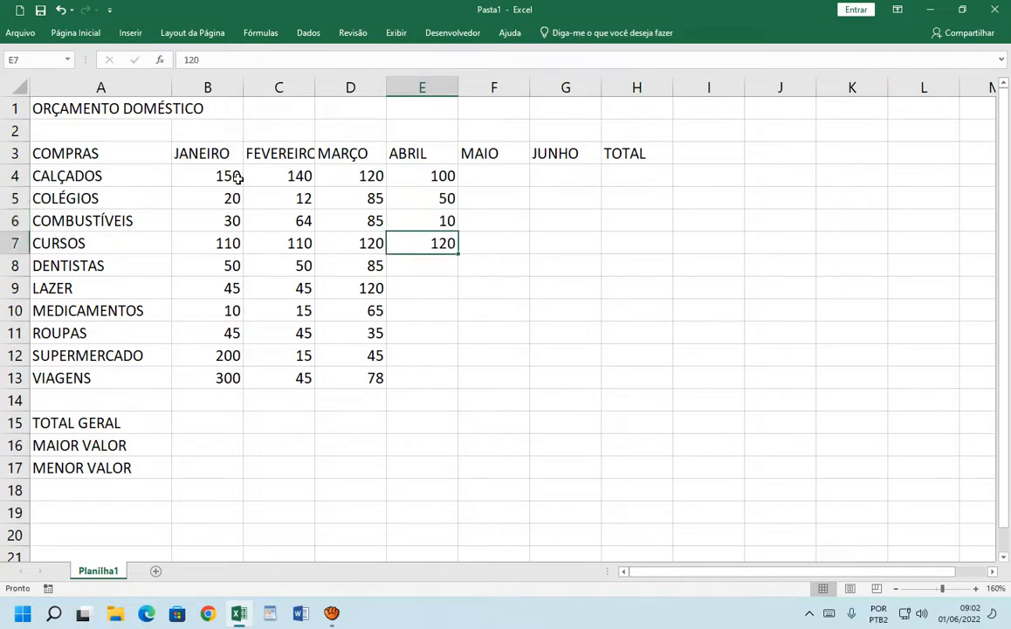
pyautogui.press('Return')
pyautogui.write('65')
pyautogui.press('Return')
# Enter the April expenses 65, 75, 45, 45 and 35 in cells E9 to E13.
pyautogui.write('65')
pyautogui.press('Return')
pyautogui.write('75')
pyautogui.press('Return')
pyautogui.write('45')
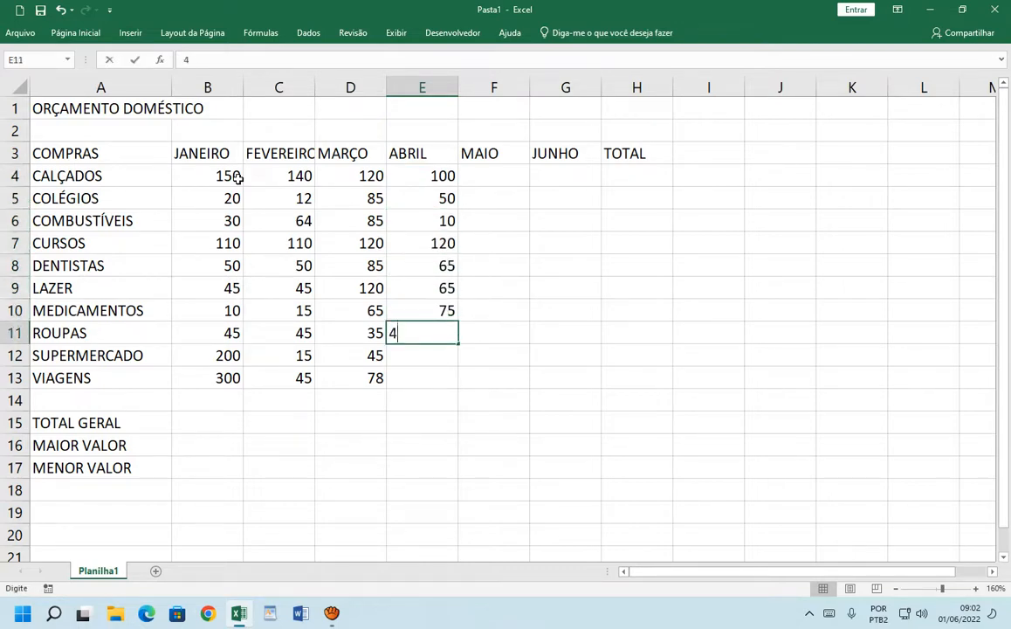
pyautogui.press('Return')
pyautogui.write('45')
pyautogui.press('Return')
pyautogui.write('35')
pyautogui.press('Return')
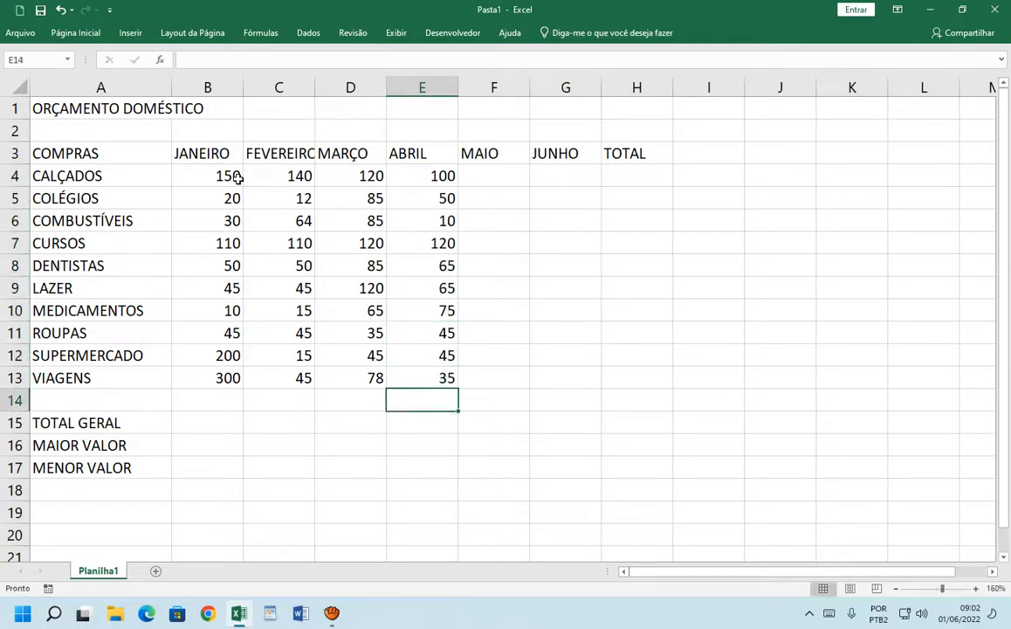
# Enter the May expenses 112, 45, 45, 10 and 85 in cells F4 to F8.
pyautogui.press('Right')
pyautogui.press('Up')
pyautogui.press('Up')
pyautogui.press('Up')
pyautogui.press('Up')
pyautogui.press('Up')
pyautogui.press('Up')
pyautogui.press('Up')
pyautogui.press('Up')
pyautogui.press('Up')
pyautogui.press('Up')
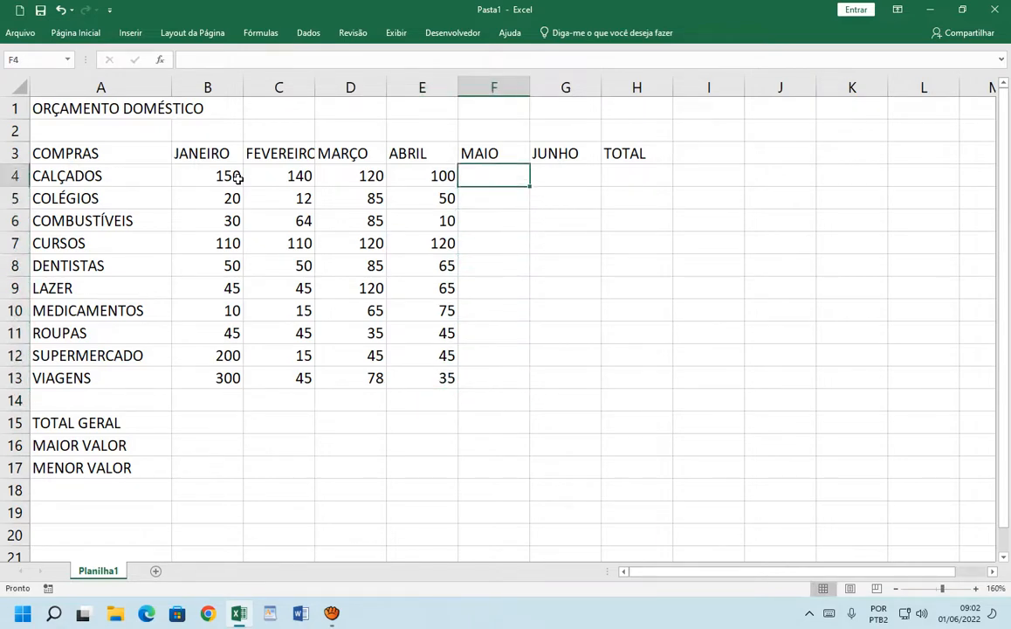
pyautogui.write('112')
pyautogui.press('Return')
pyautogui.write('45')
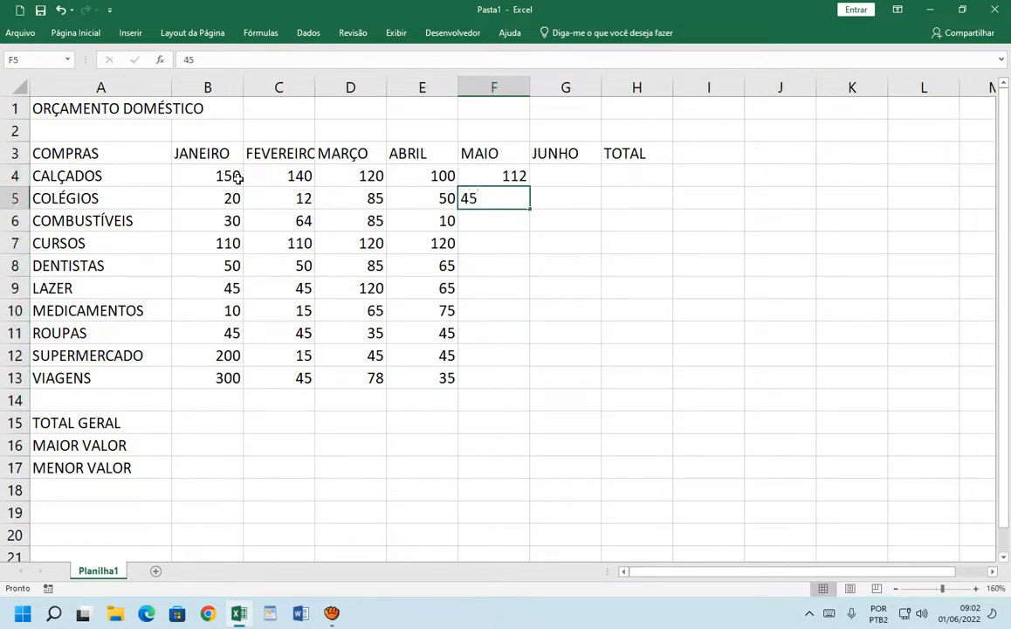
pyautogui.press('Return')
pyautogui.write('45')
pyautogui.press('Return')
pyautogui.write('10')
pyautogui.hotkey('ctrl', 'Return')
pyautogui.press('Return')
pyautogui.write('85')
pyautogui.press('Return')
# Enter the May expenses 60, 55, 49 and 150 in cells F9 to F12.
pyautogui.write('60')
pyautogui.hotkey('ctrl', 'Return')
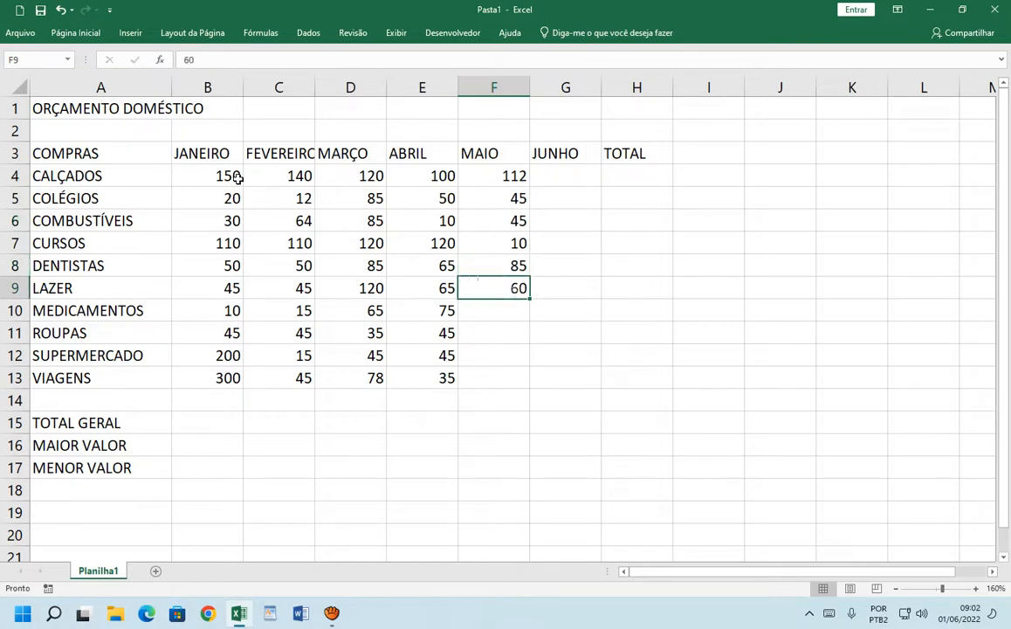
pyautogui.press('Return')
pyautogui.write('55')
pyautogui.press('Return')
pyautogui.write('49')
pyautogui.press('Return')
pyautogui.write('150')
pyautogui.press('Return')
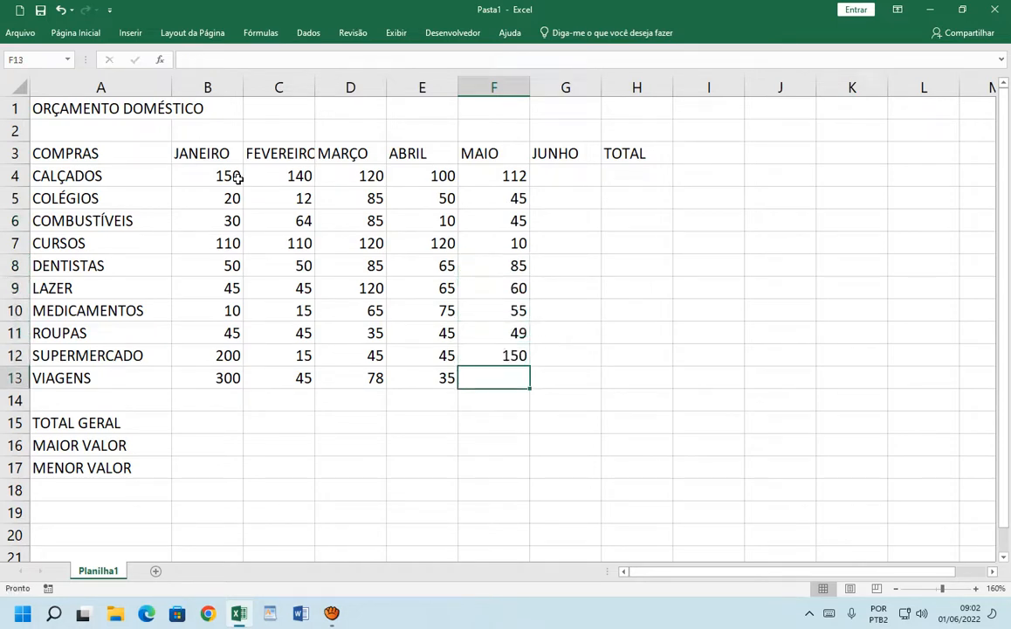
# Enter the May expense 250 in cell F13 and go to the first June cell, G4.
pyautogui.write('250')
pyautogui.press('Return')
pyautogui.press('Right')
pyautogui.press('Up')
pyautogui.press('Up')
pyautogui.press('Up')
pyautogui.press('Up')
pyautogui.press('Up')
pyautogui.press('Up')
pyautogui.press('Up')
pyautogui.press('Up')
pyautogui.press('Up')
pyautogui.press('Up')
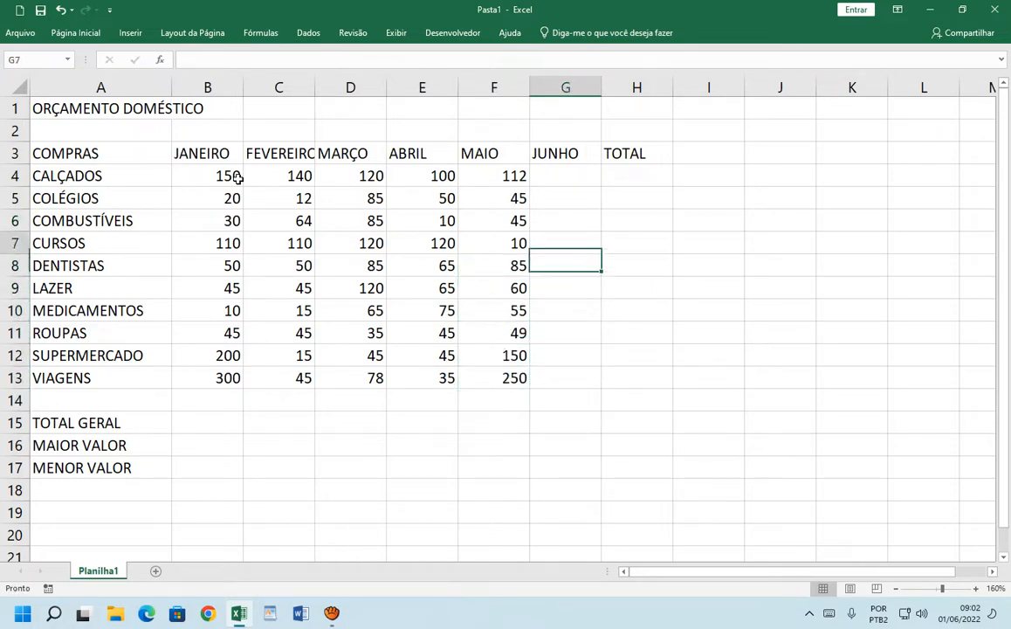
# Enter the June expenses 150, 180, 190, 200 and 250 in cells G4 to G8.
pyautogui.write('150')
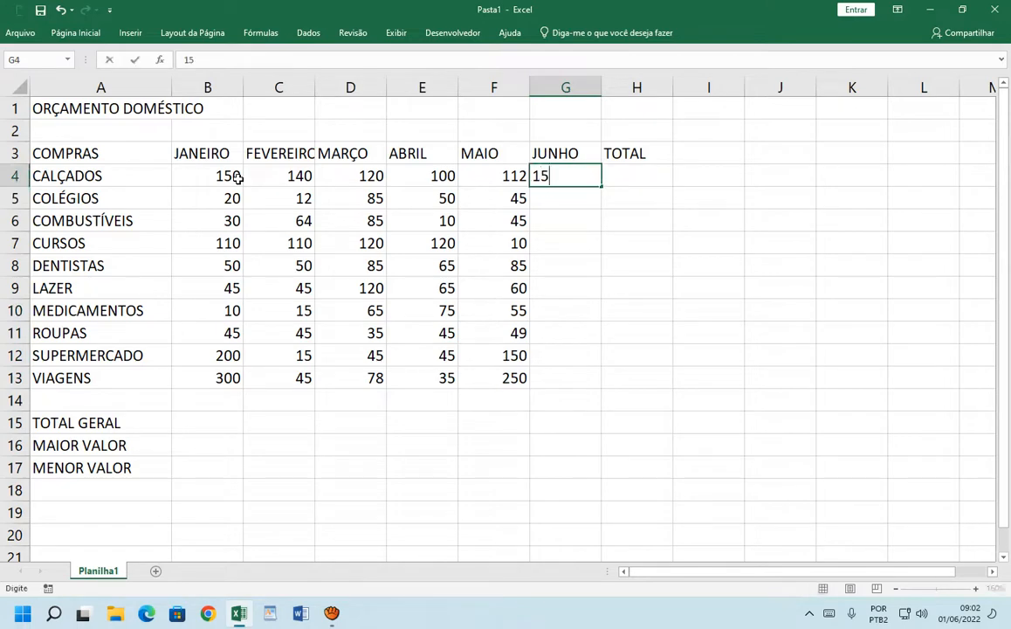
pyautogui.press('Return')
pyautogui.write('180')
pyautogui.press('Return')
pyautogui.write('190')
pyautogui.press('Return')
pyautogui.write('200')
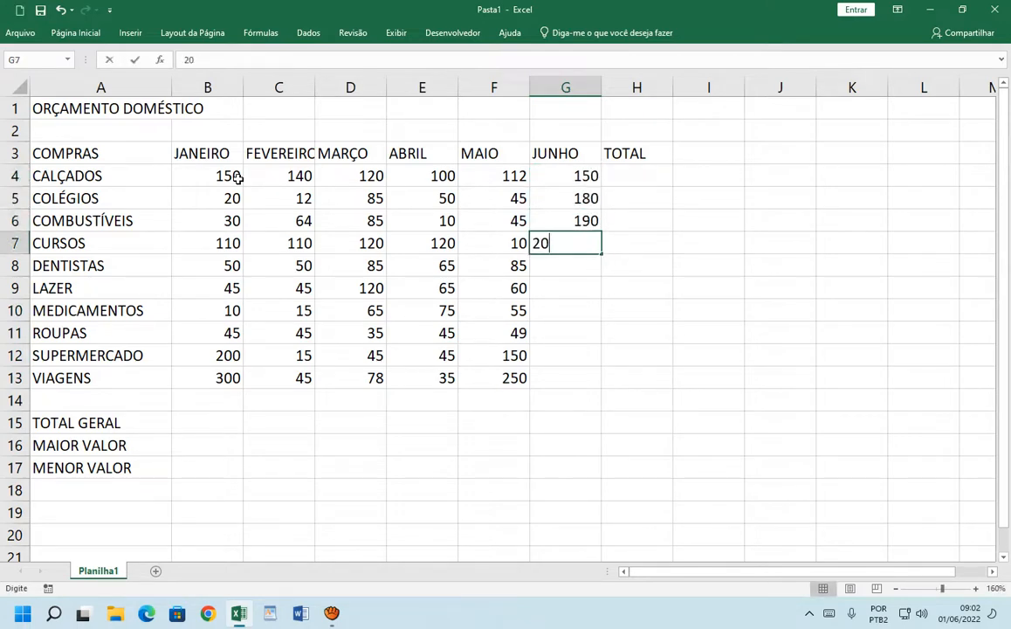
pyautogui.press('Return')
pyautogui.write('250')
pyautogui.press('Return')
# Enter the June expenses 290, 310, 155, 255 and 450 in cells G9 to G13.
pyautogui.write('290')
pyautogui.press('Return')
pyautogui.write('310')
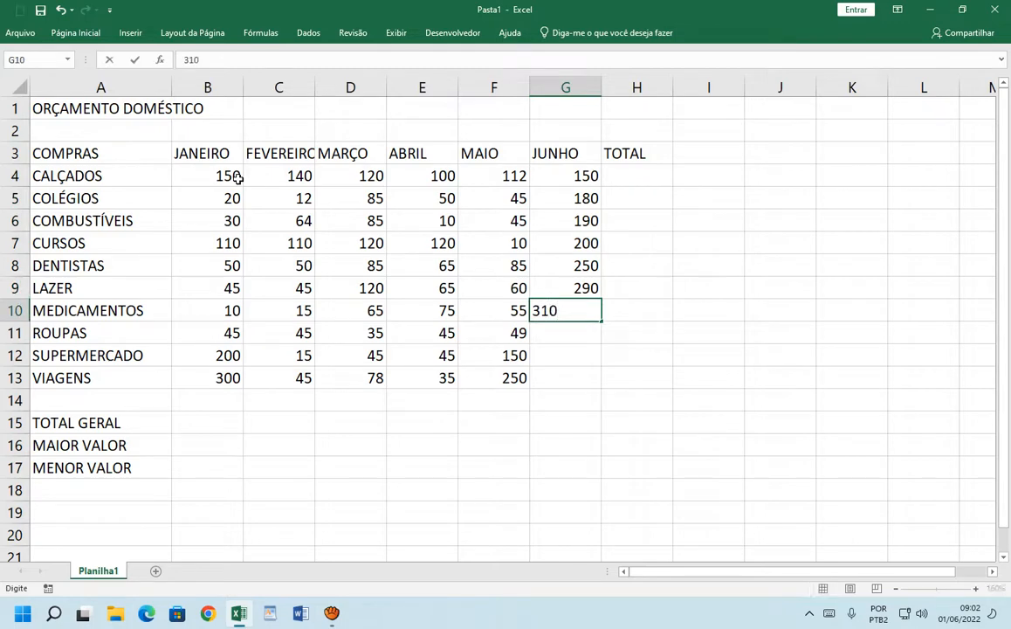
pyautogui.press('Return')
pyautogui.write('155')
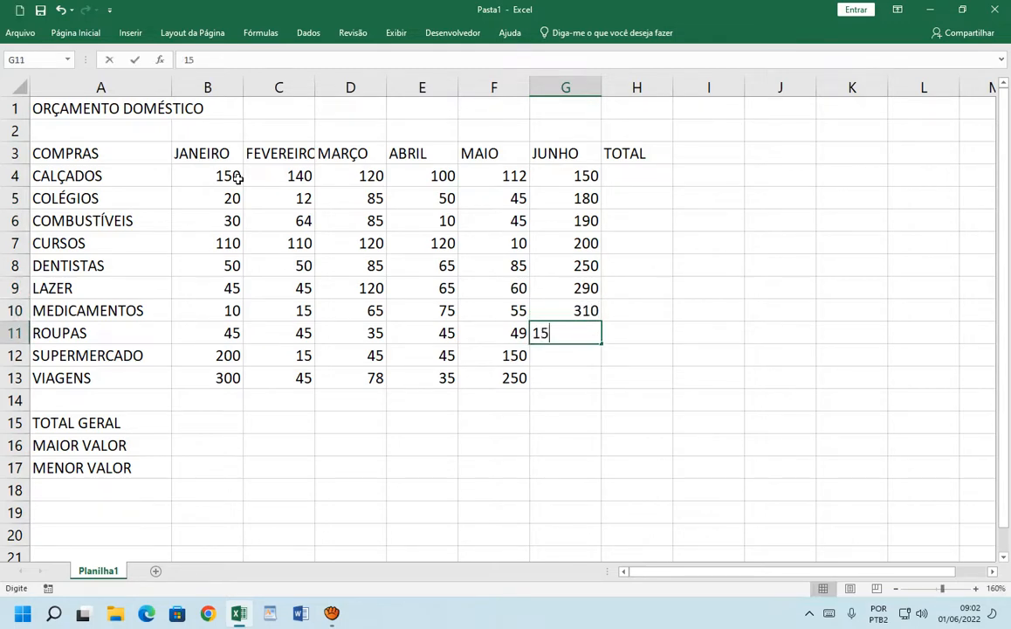
pyautogui.press('Return')
pyautogui.write('255')
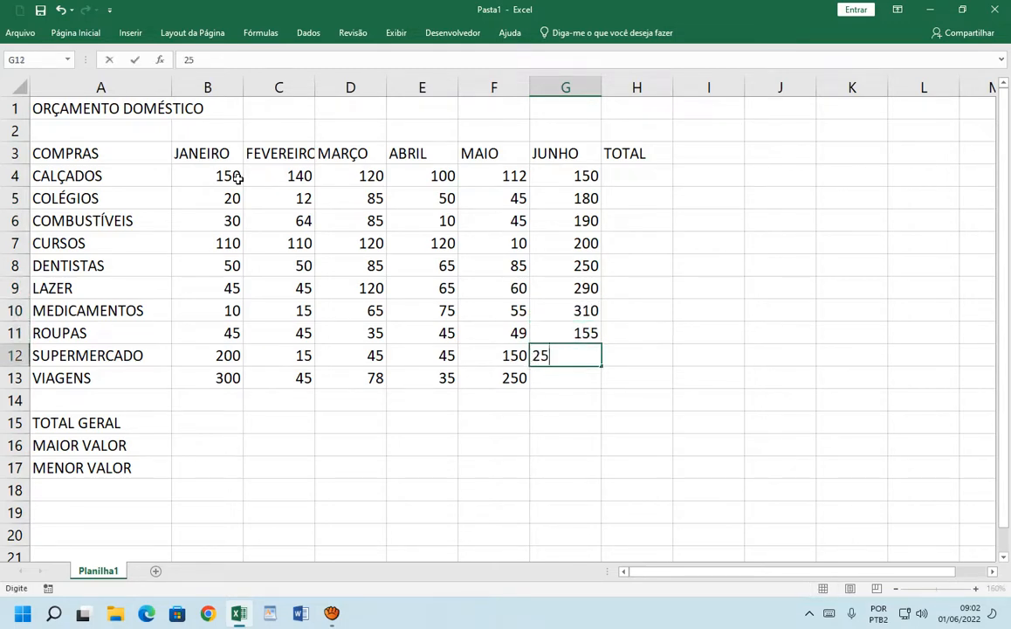
pyautogui.press('Return')
pyautogui.write('450')
pyautogui.press('Return')
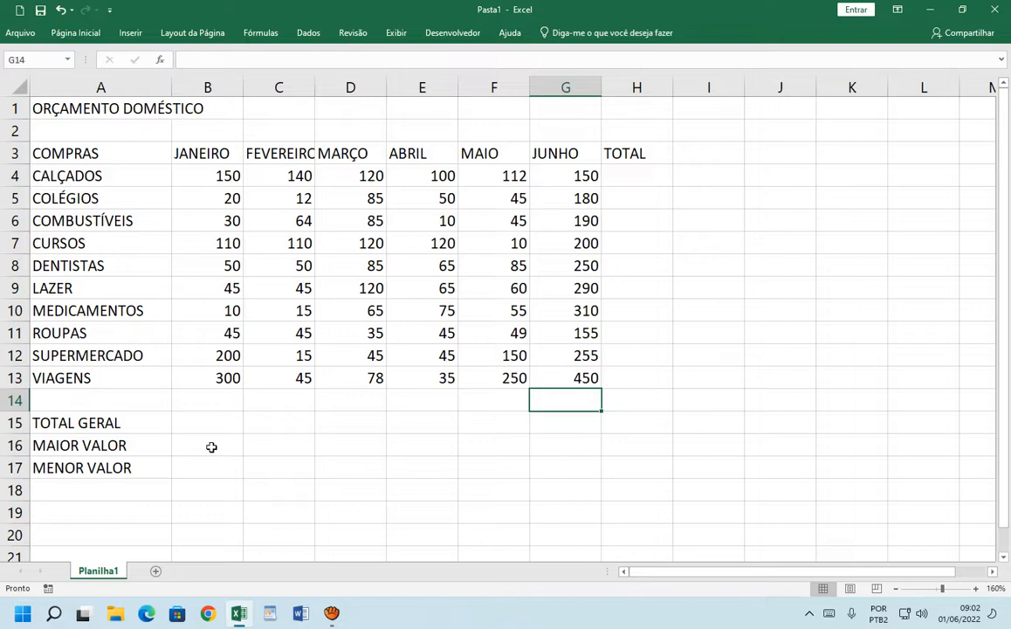
# Merge and center the title ORÇAMENTO DOMÉSTICO across cells A1 to H1.
pyautogui.hotkey('ctrl', 'F1')
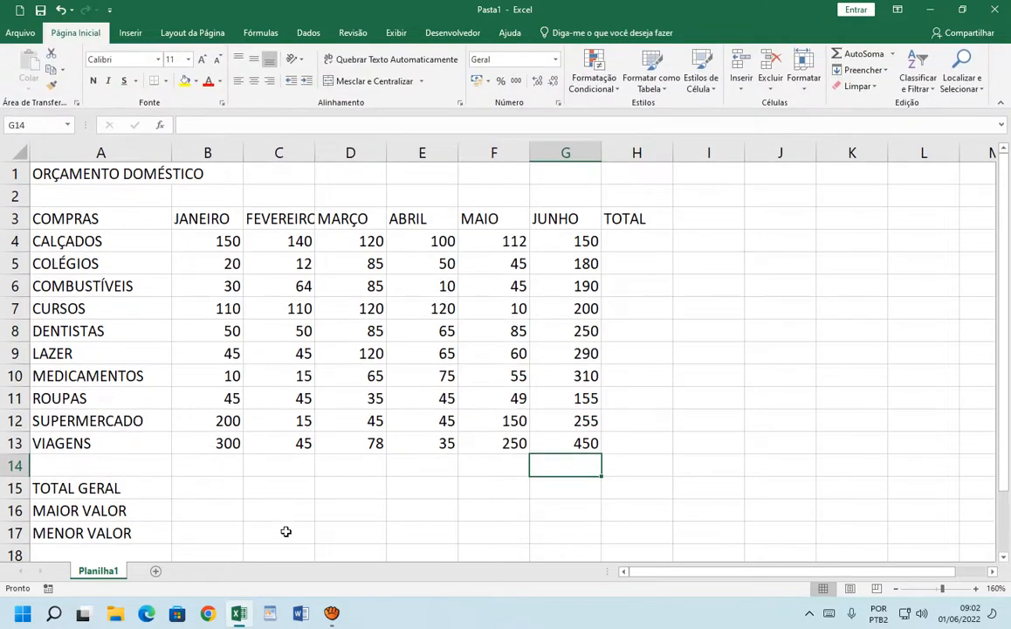
pyautogui.click(391, 314)
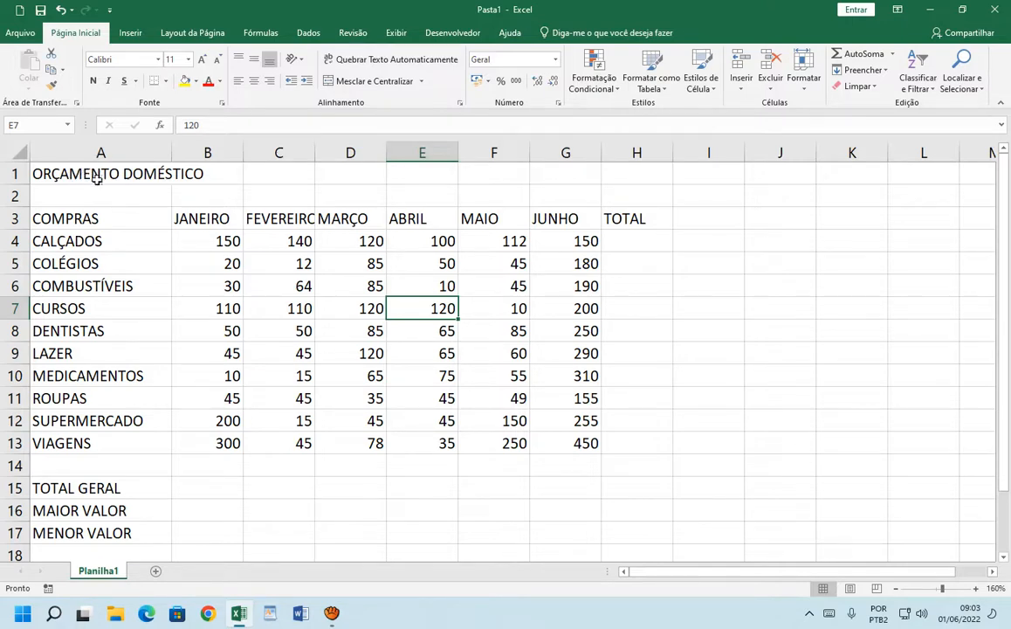
pyautogui.moveTo(88, 172); pyautogui.dragTo(637, 175)
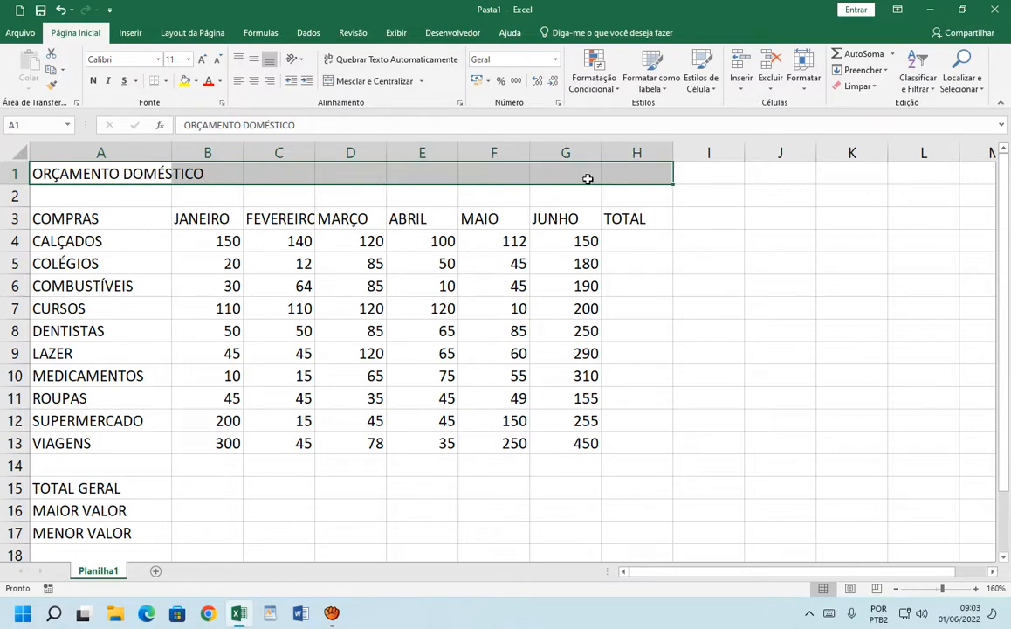
pyautogui.click(366, 86)
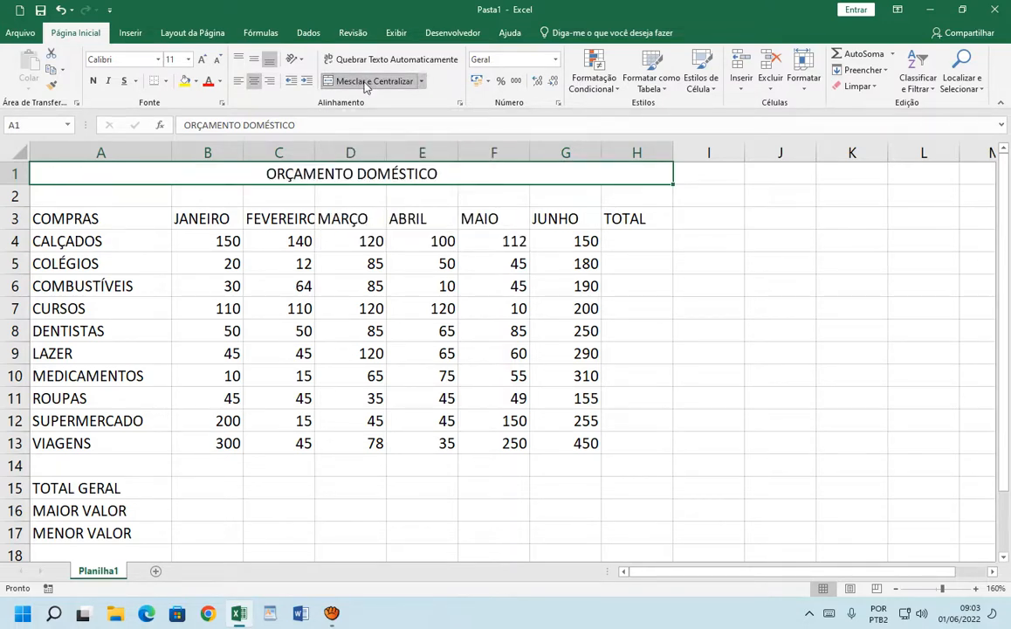
pyautogui.click(422, 81)
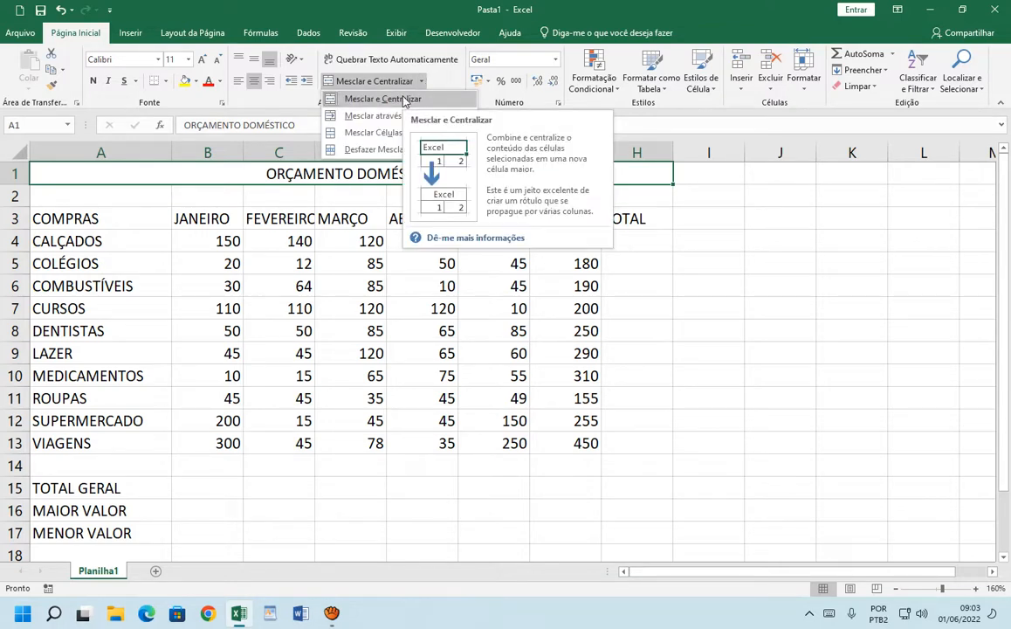
pyautogui.click(407, 81)
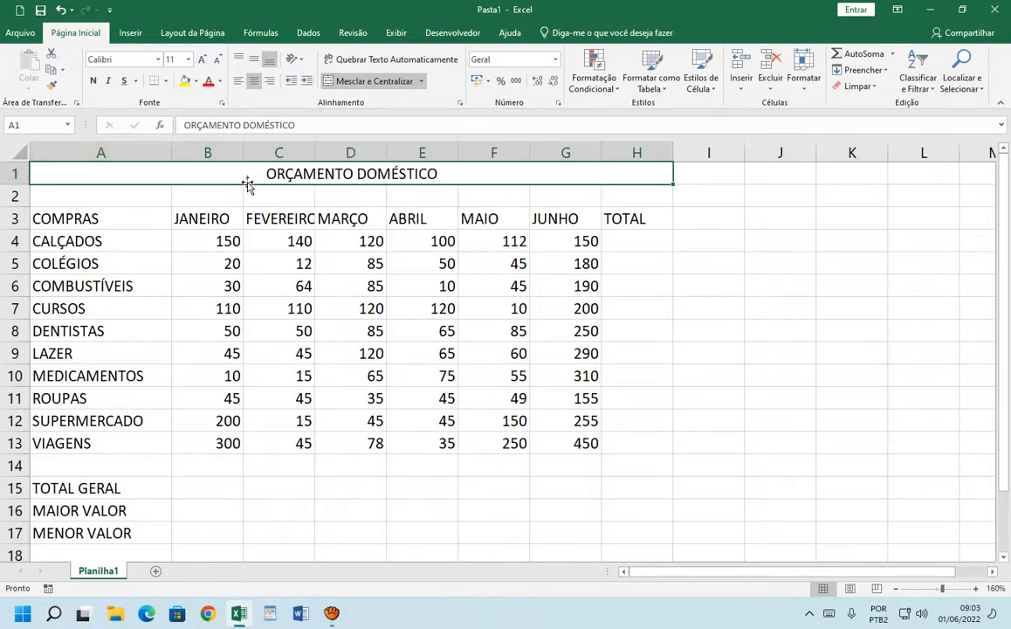
pyautogui.scroll(-1, 205, 70)
pyautogui.click(203, 74)
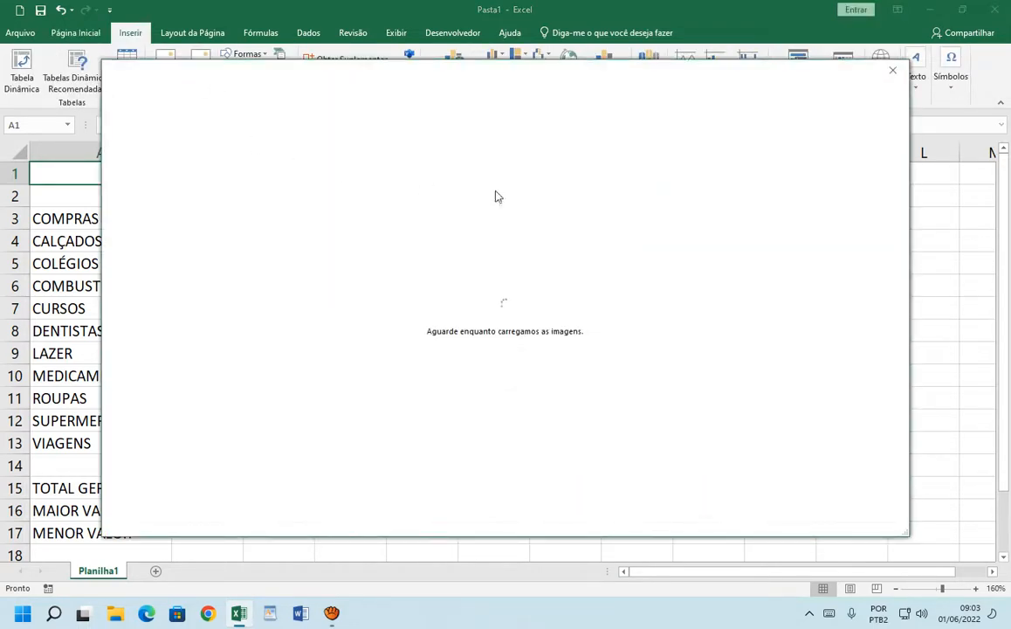
pyautogui.click(892, 70)
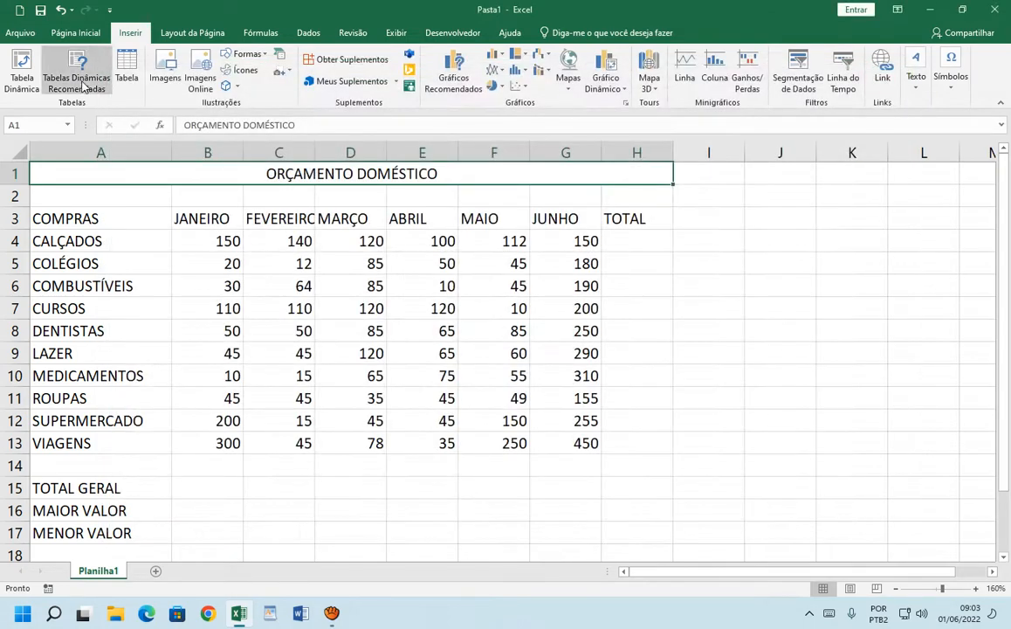
pyautogui.click(82, 32)
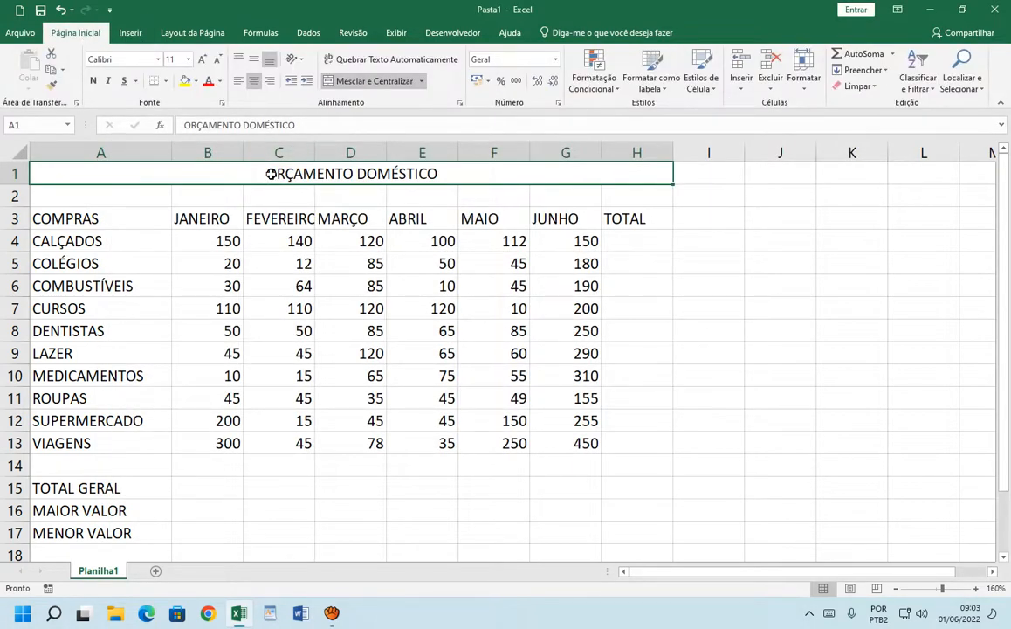
# Increase the title's font size to 14 and make the title bold.
pyautogui.click(202, 63)
pyautogui.click(203, 63)
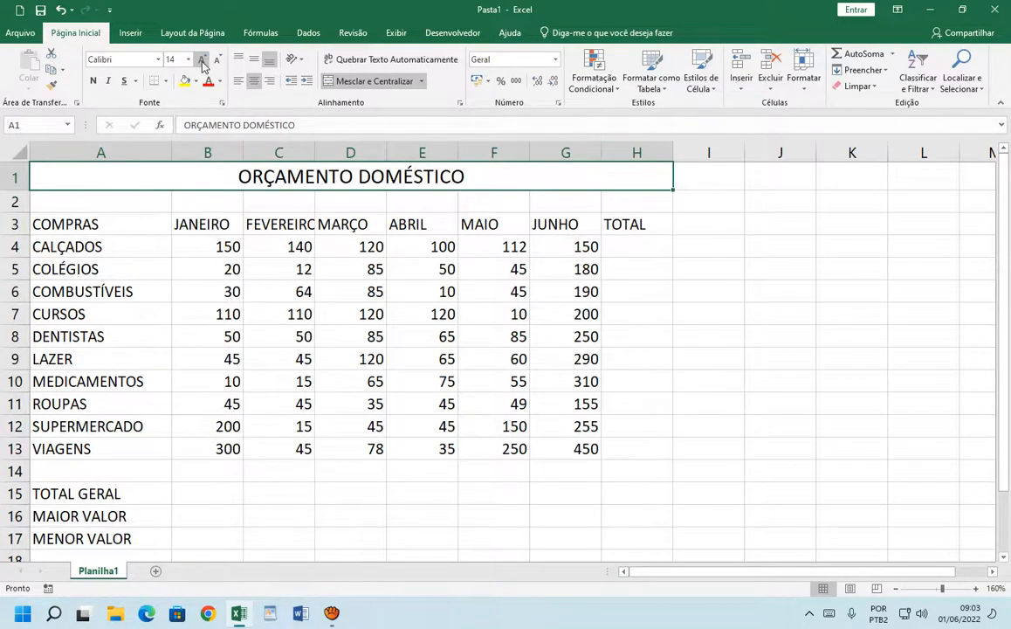
pyautogui.click(94, 81)
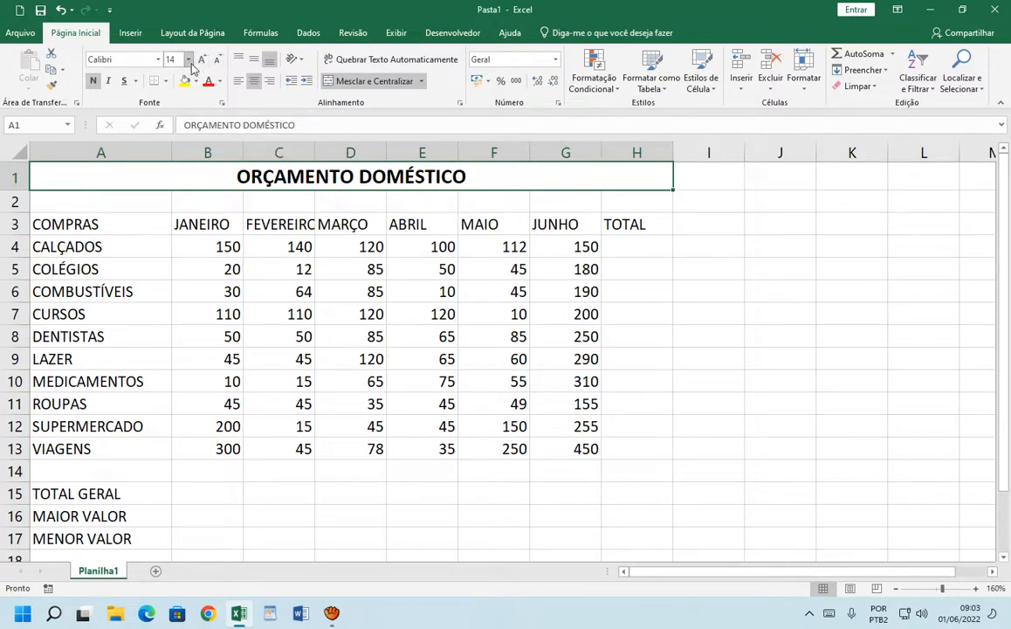
# Enlarge the ORÇAMENTO DOMÉSTICO title further to font size 18.
pyautogui.click(188, 59)
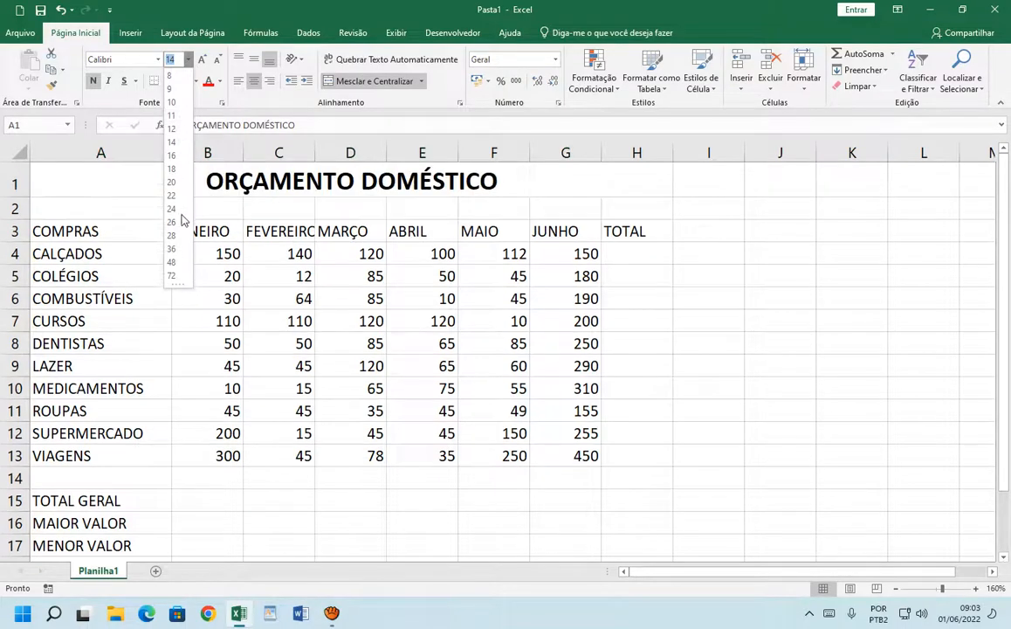
pyautogui.click(205, 59)
pyautogui.click(203, 61)
pyautogui.click(203, 61)
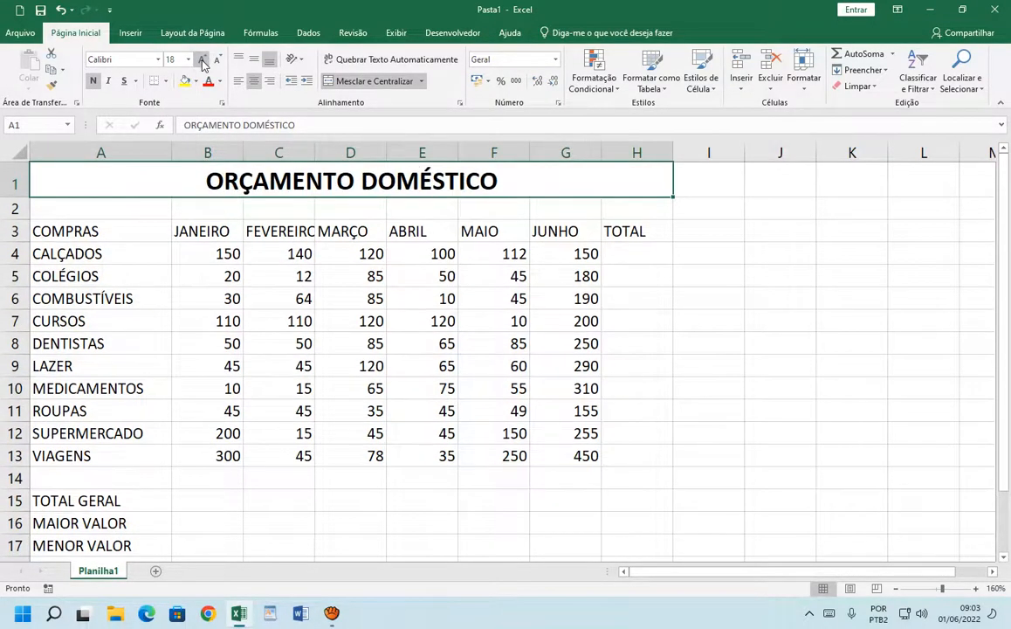
pyautogui.click(203, 62)
pyautogui.click(202, 61)
pyautogui.click(218, 61)
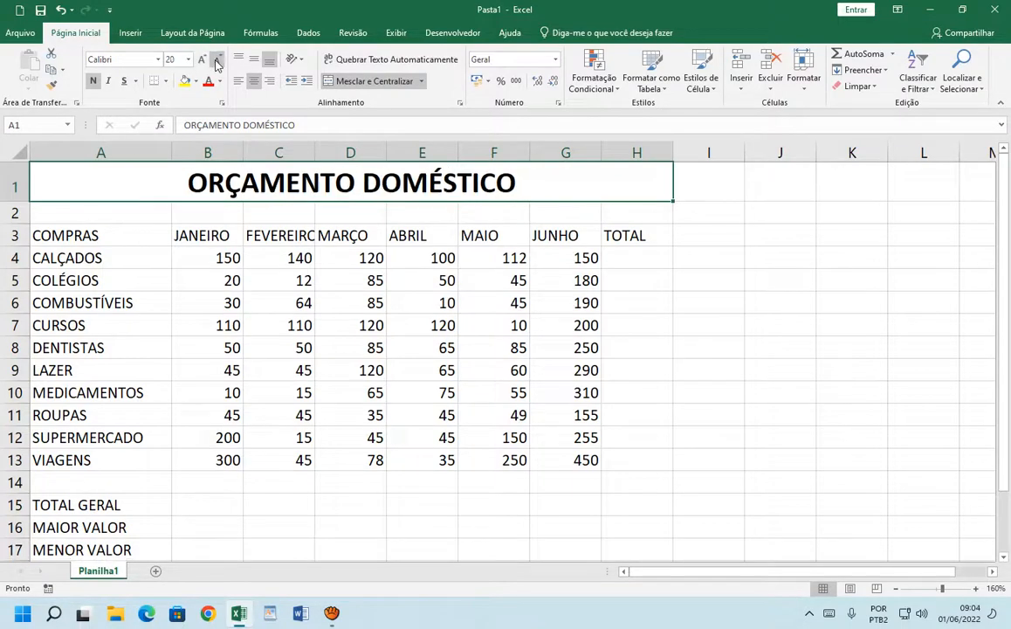
pyautogui.click(217, 61)
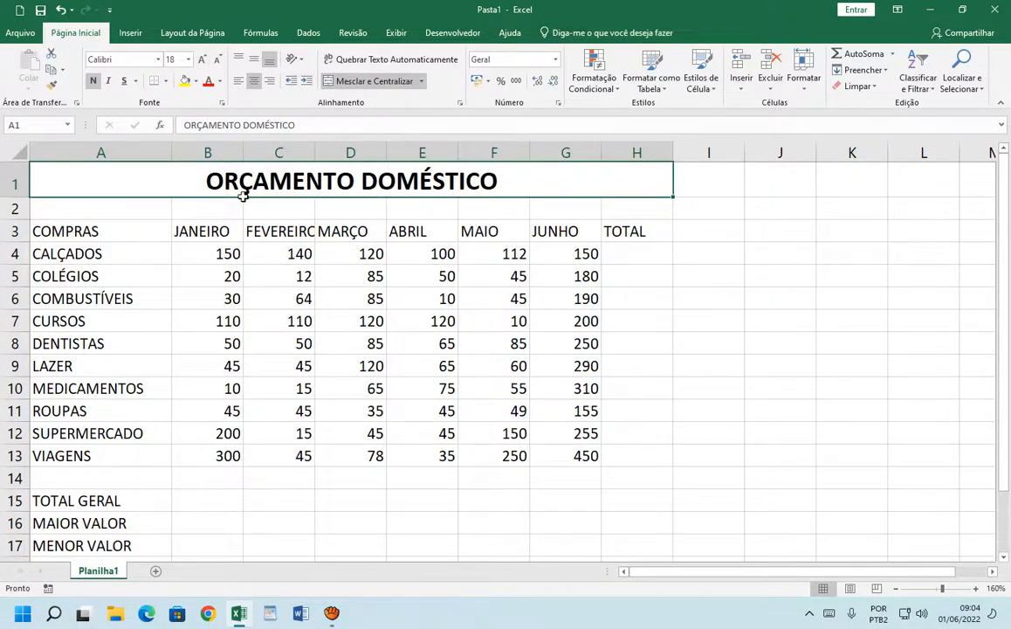
# Apply thin borders on all sides of every cell in the expense table A3:H13.
pyautogui.click(131, 230)
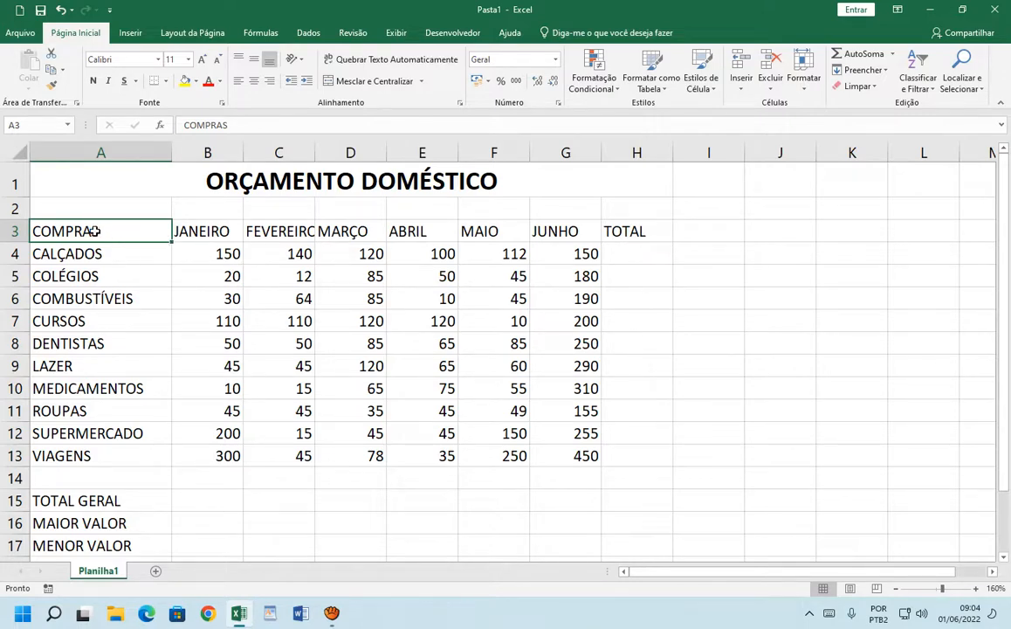
pyautogui.moveTo(129, 237); pyautogui.dragTo(617, 449)
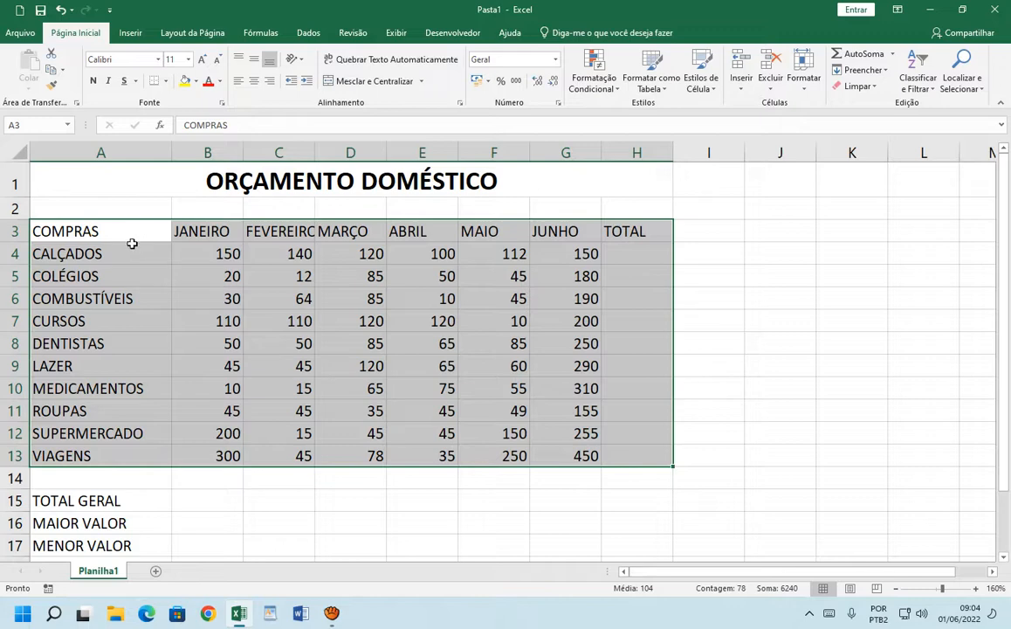
pyautogui.click(166, 81)
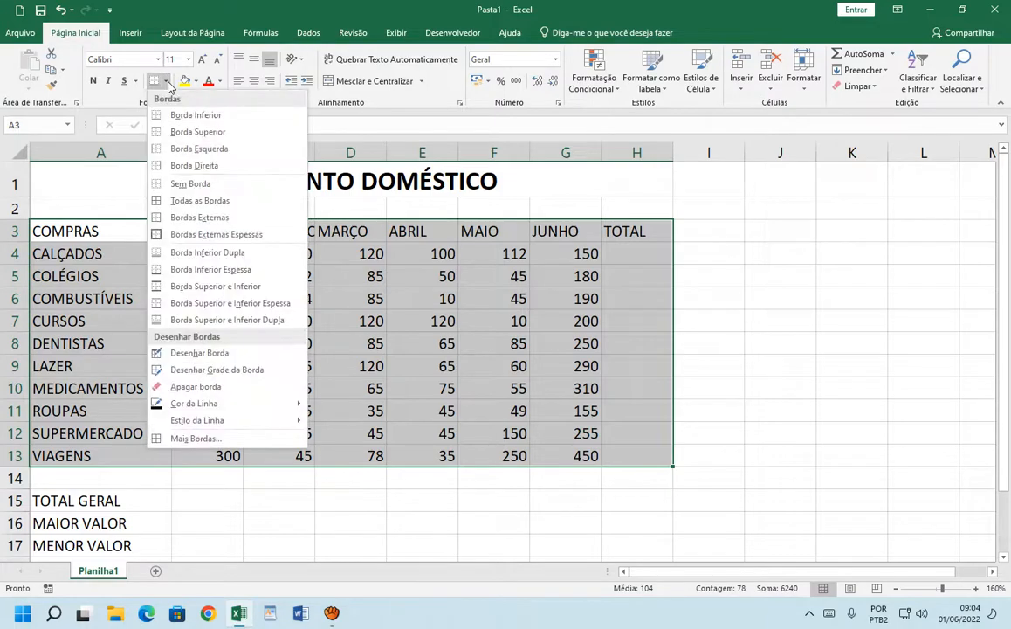
pyautogui.click(182, 202)
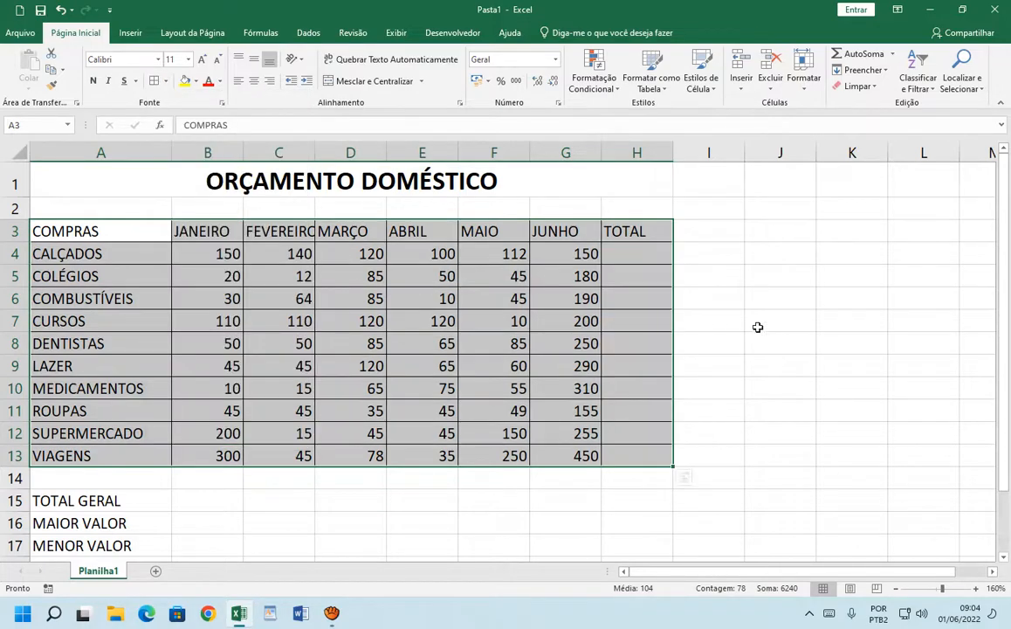
pyautogui.click(832, 332)
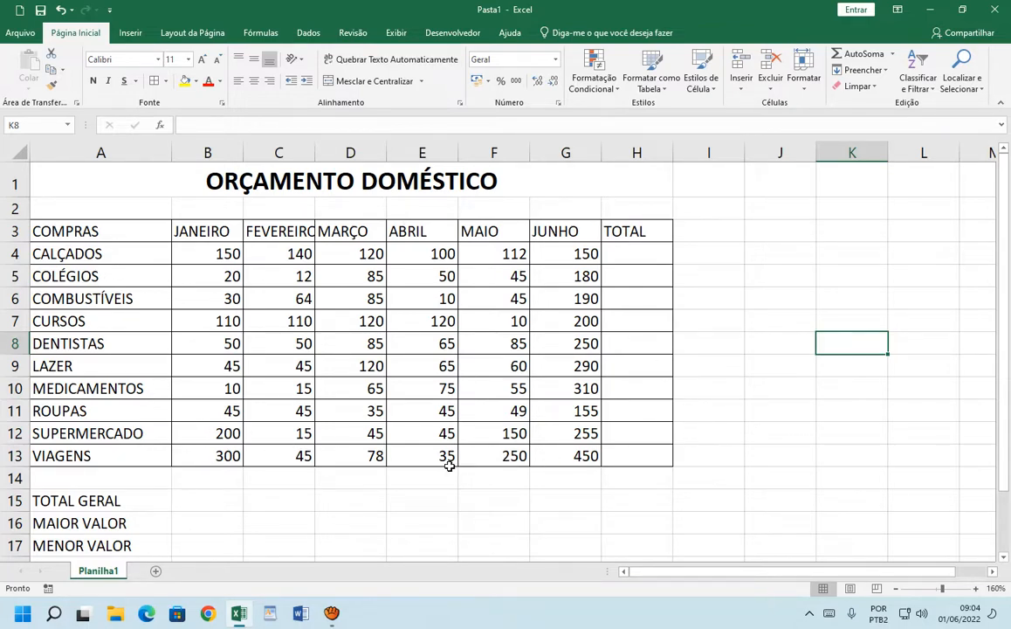
# Format the borders of A3:H13 with a thicker solid line for both the outline and the inside lines.
pyautogui.moveTo(82, 231); pyautogui.dragTo(625, 455)
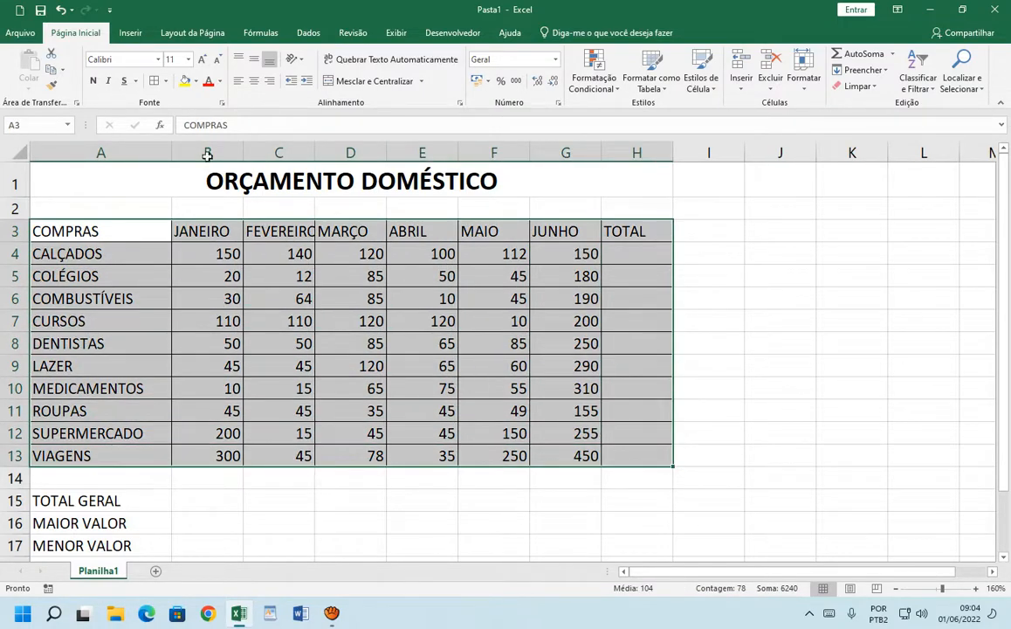
pyautogui.click(167, 81)
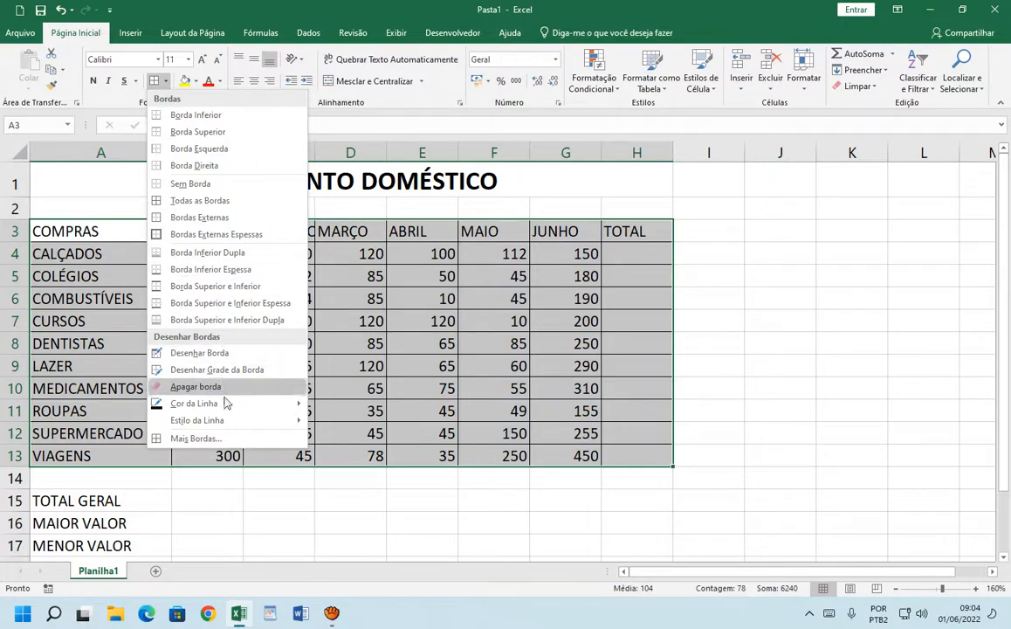
pyautogui.click(194, 438)
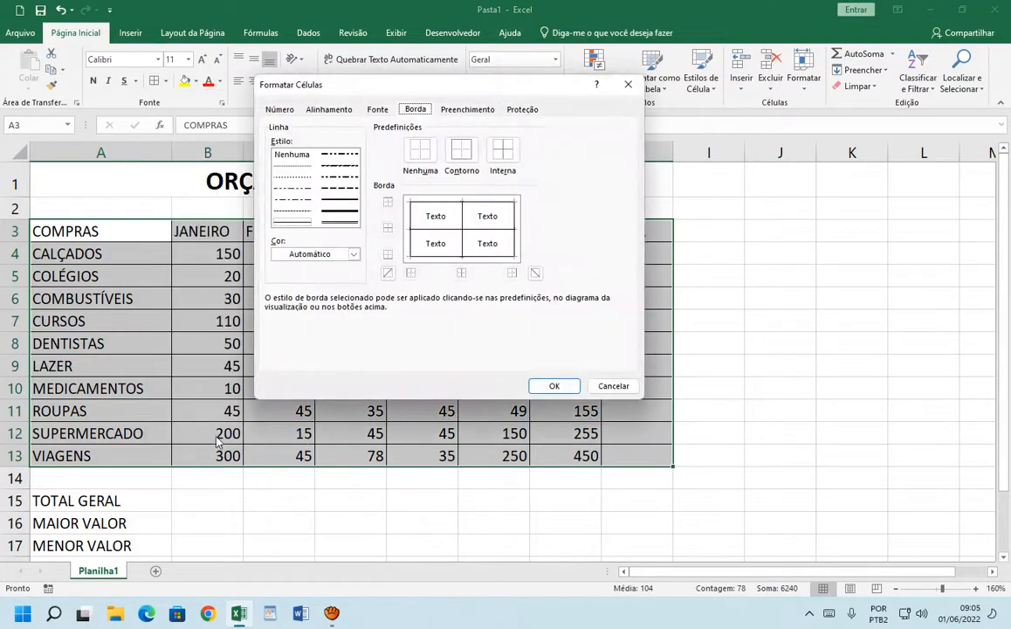
pyautogui.moveTo(406, 98); pyautogui.dragTo(508, 142)
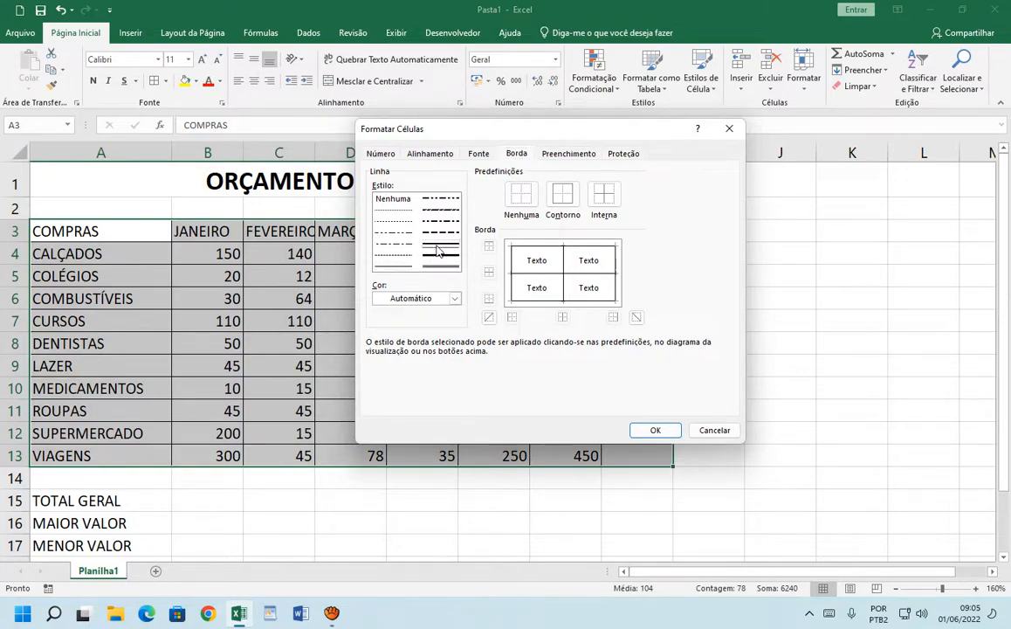
pyautogui.click(563, 200)
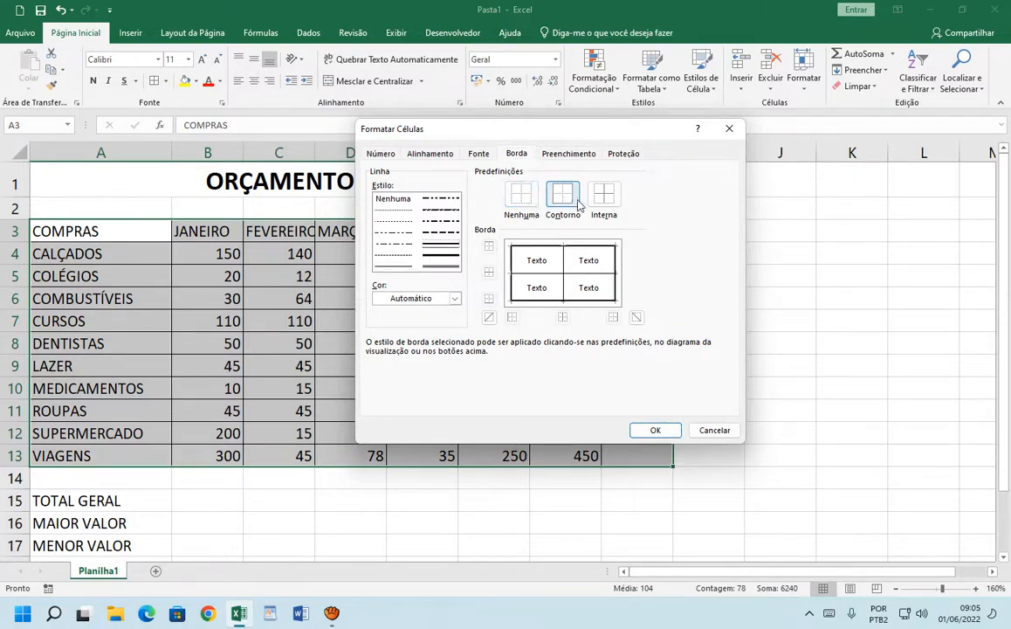
pyautogui.click(604, 199)
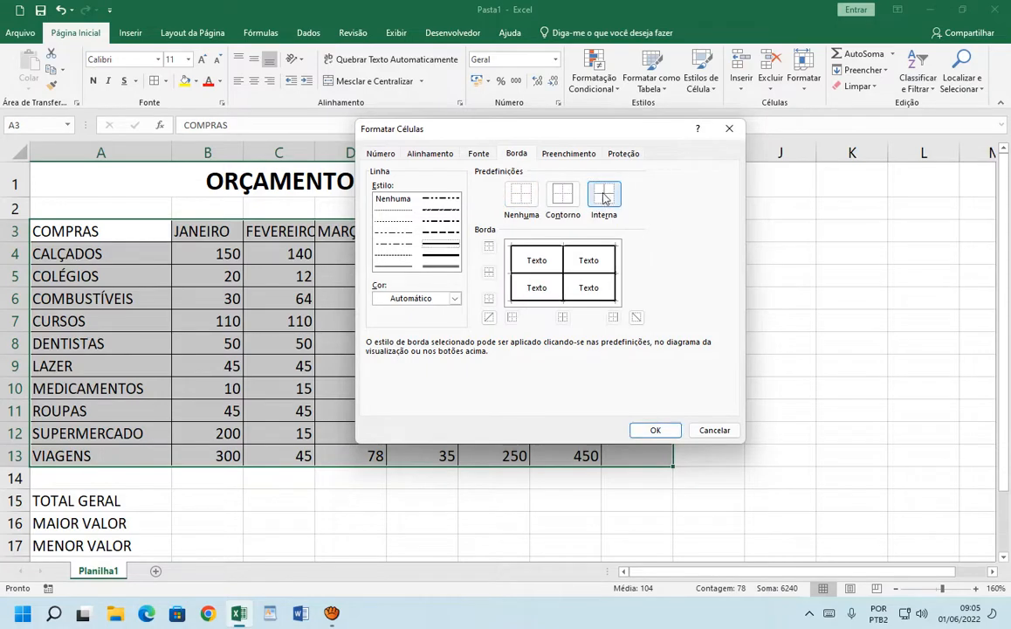
pyautogui.click(653, 430)
pyautogui.click(835, 334)
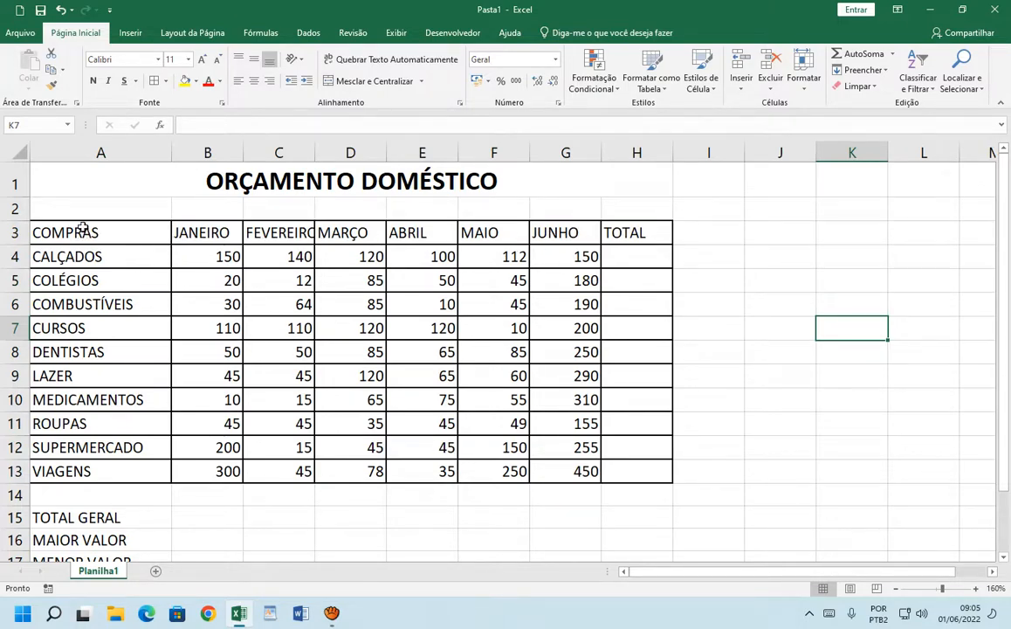
# Make the header row A3:H3 bold, enlarge its font to size 12 and center the text.
pyautogui.moveTo(77, 233); pyautogui.dragTo(622, 232)
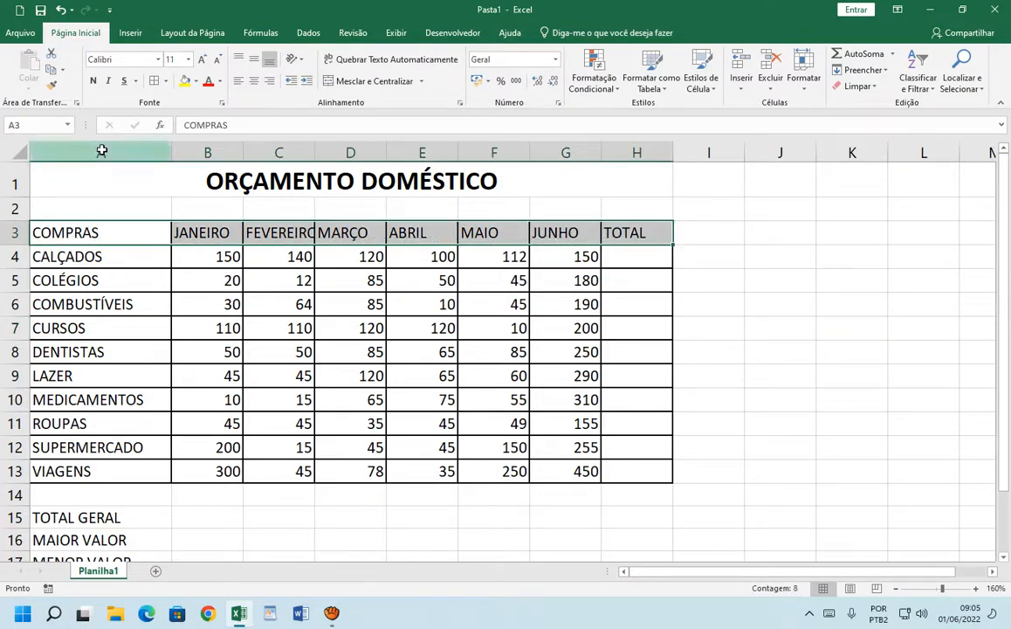
pyautogui.click(92, 81)
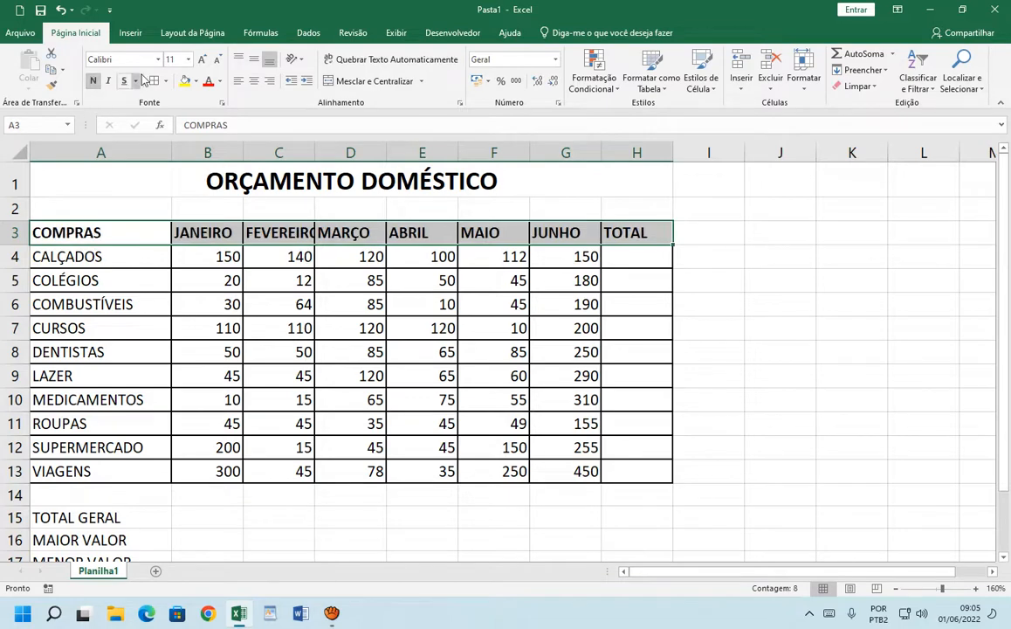
pyautogui.click(202, 59)
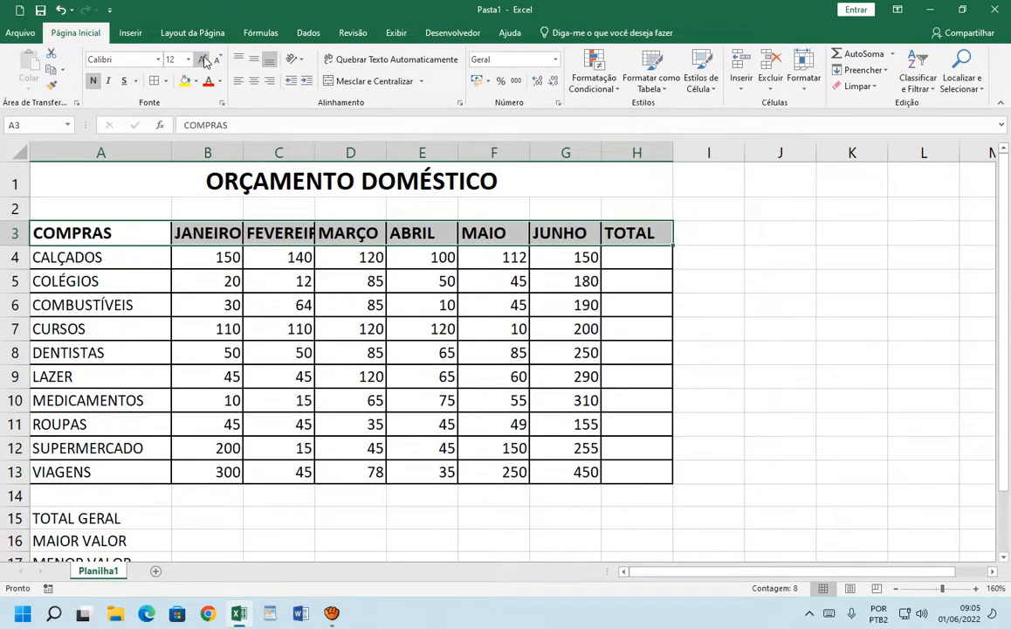
pyautogui.click(255, 87)
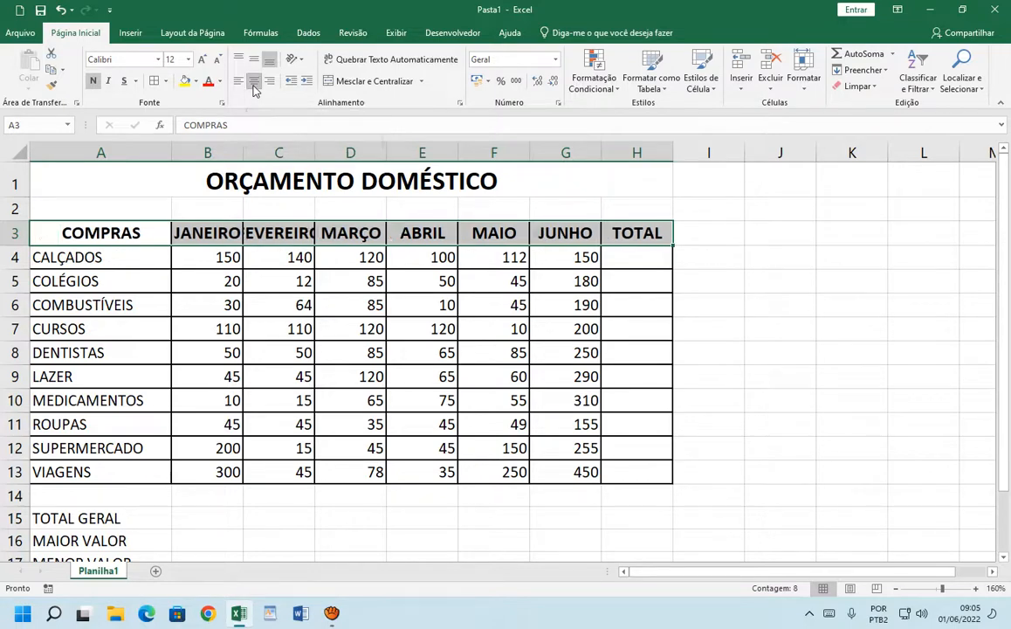
# Fill the header row A3:H3 with a light grey from the white theme shades.
pyautogui.click(197, 81)
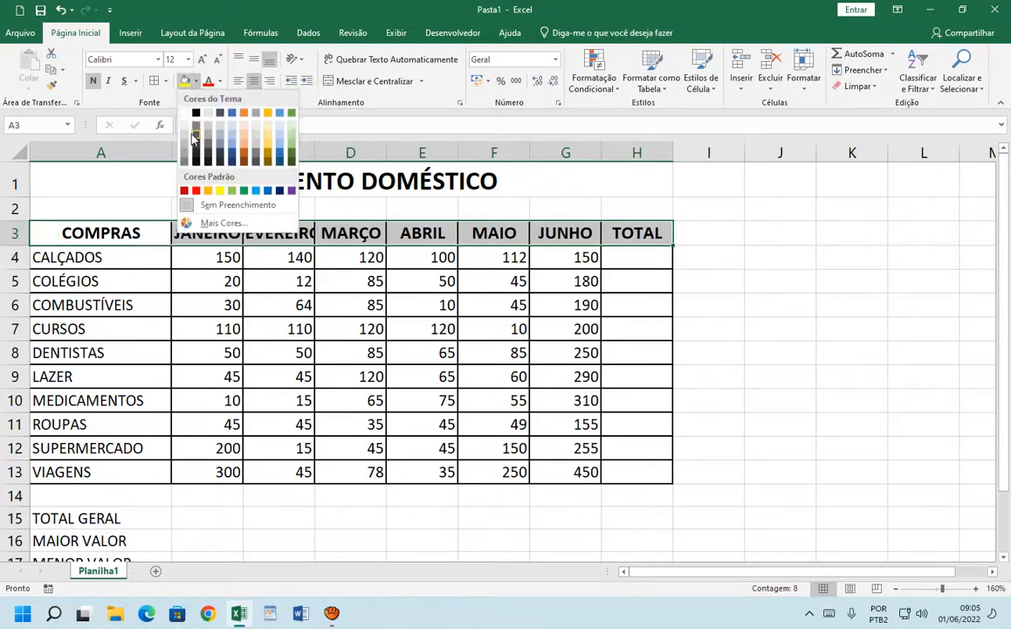
pyautogui.click(183, 146)
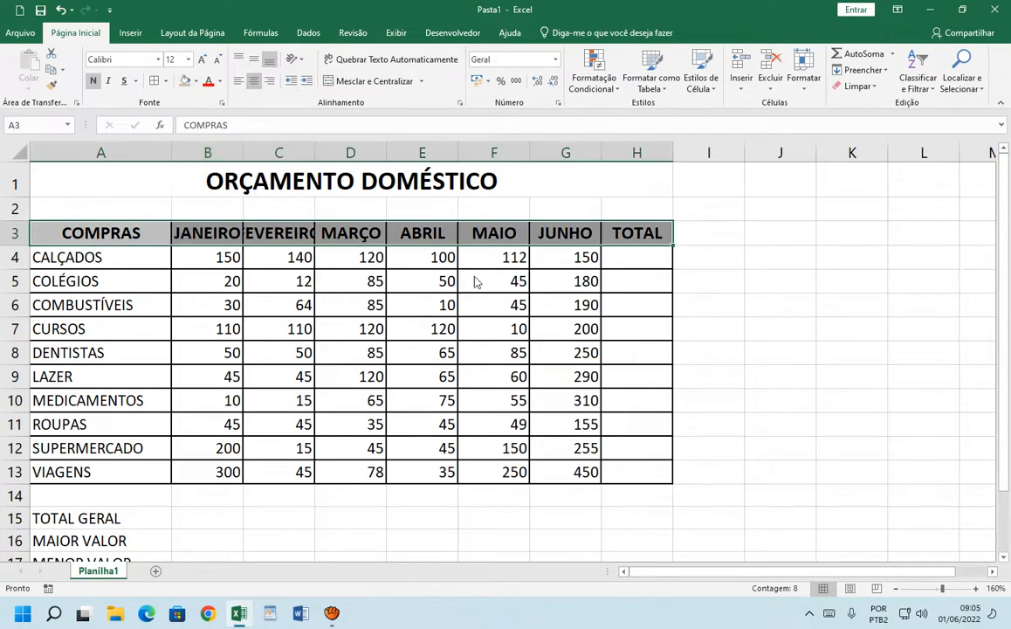
pyautogui.click(749, 283)
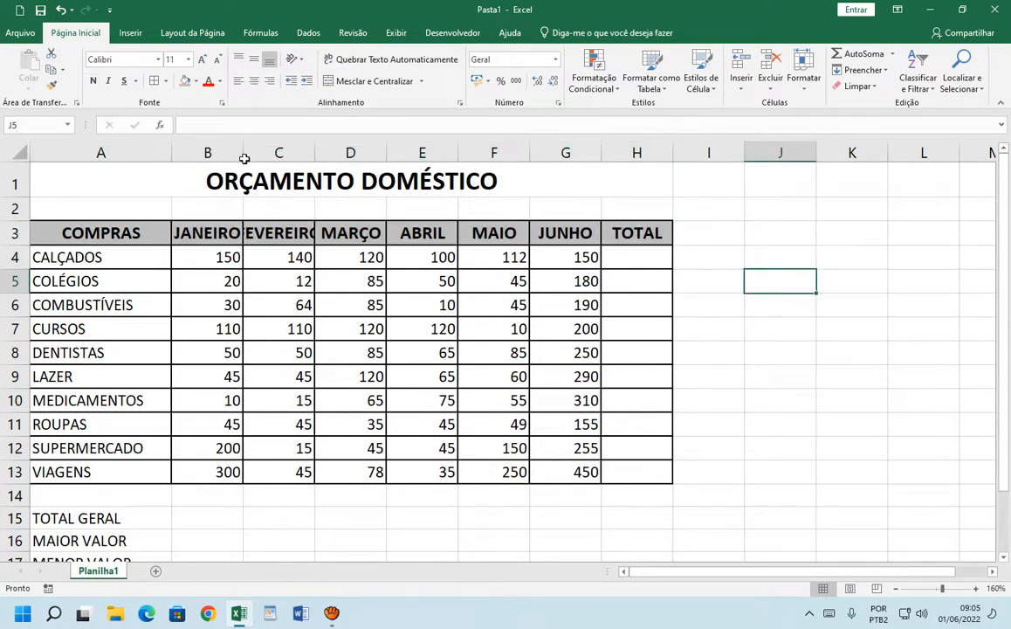
# Widen columns B through H so the month and TOTAL headers fit fully, making the TOTAL column the widest.
pyautogui.moveTo(243, 155); pyautogui.dragTo(259, 158)
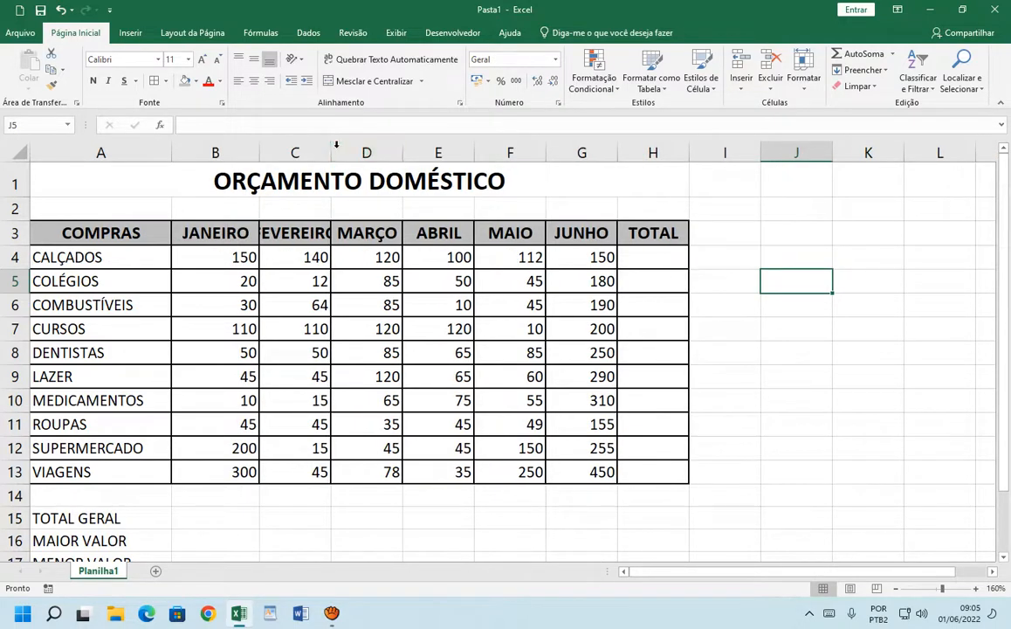
pyautogui.moveTo(332, 151); pyautogui.dragTo(359, 151)
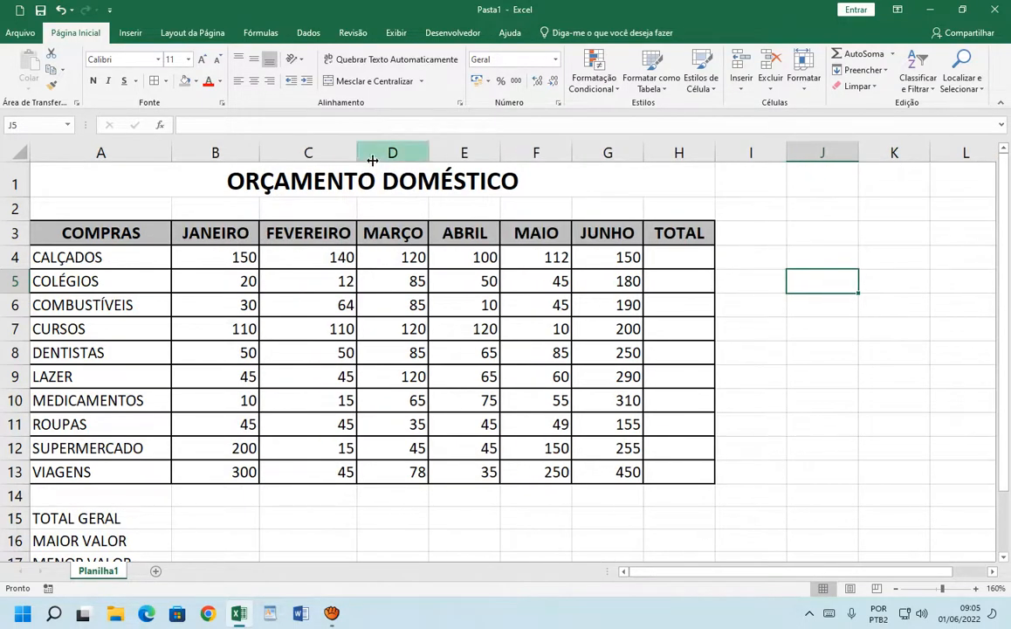
pyautogui.moveTo(433, 146); pyautogui.dragTo(448, 151)
pyautogui.moveTo(526, 153); pyautogui.dragTo(547, 151)
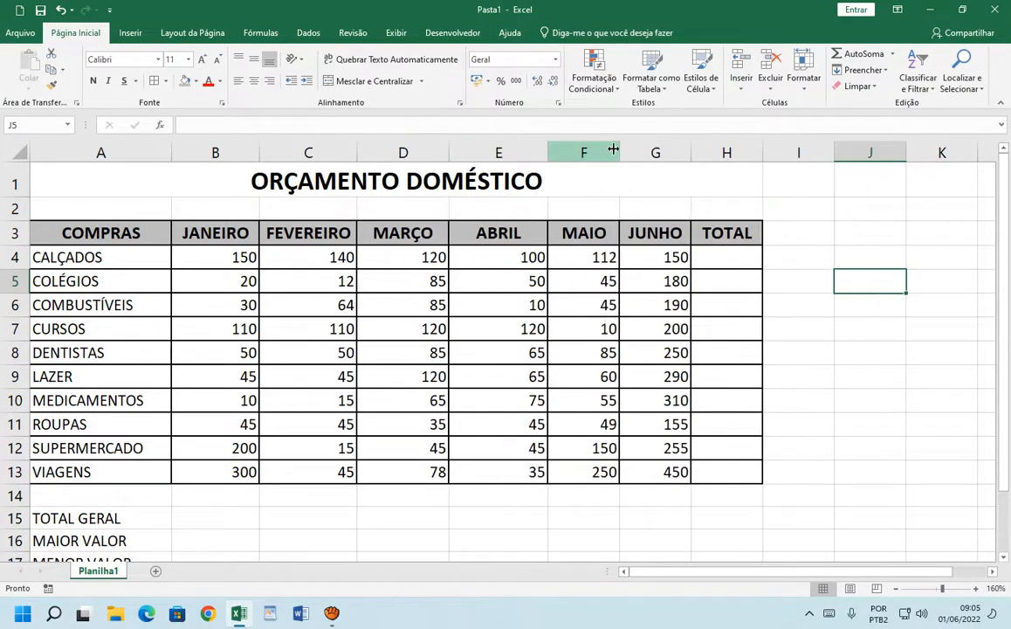
pyautogui.moveTo(615, 151); pyautogui.dragTo(644, 149)
pyautogui.moveTo(716, 149); pyautogui.dragTo(744, 150)
pyautogui.moveTo(816, 153); pyautogui.dragTo(861, 155)
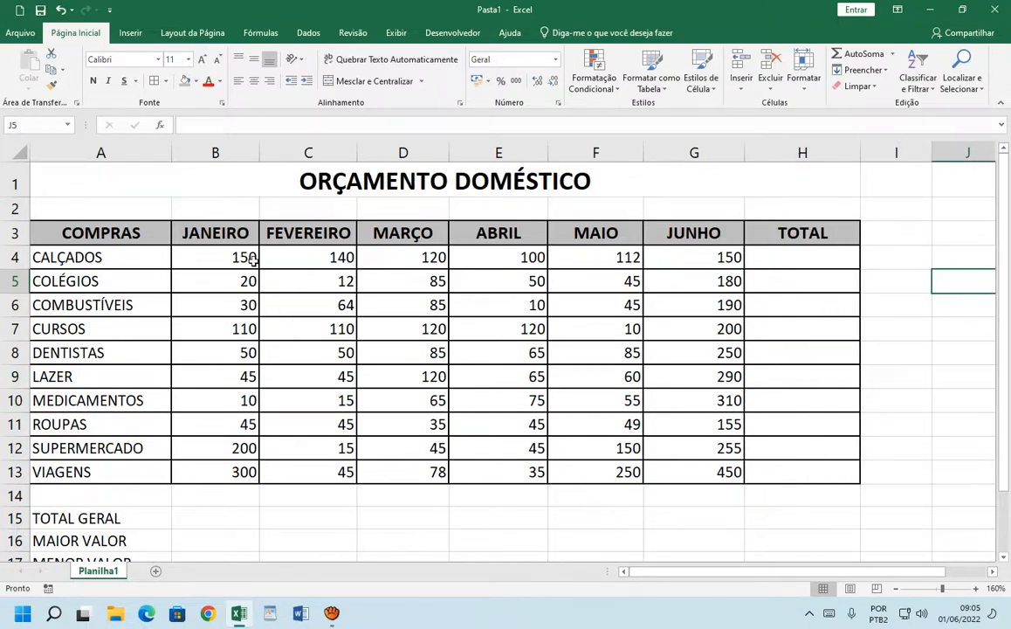
# Apply the accounting format R$ Português (Brasil) to the expense amounts and total cells in B4:H13.
pyautogui.moveTo(245, 257); pyautogui.dragTo(780, 472)
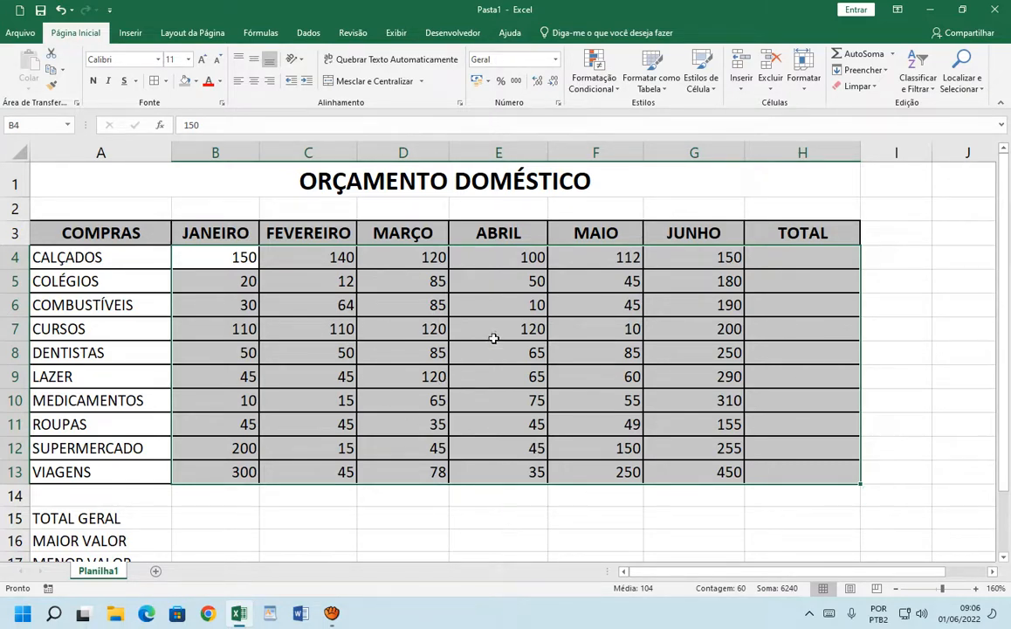
pyautogui.click(489, 83)
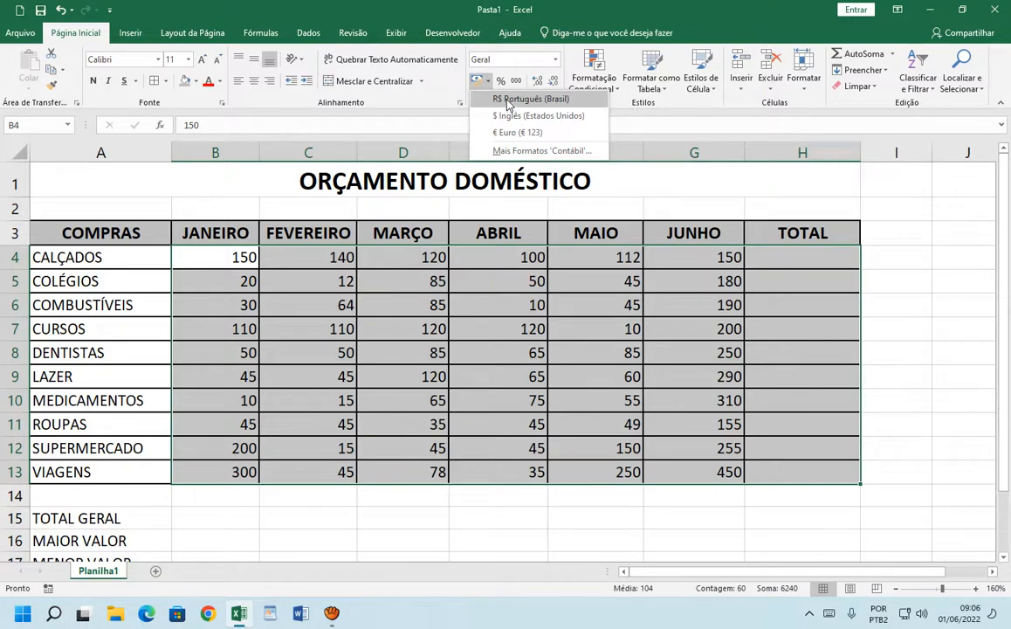
pyautogui.click(510, 100)
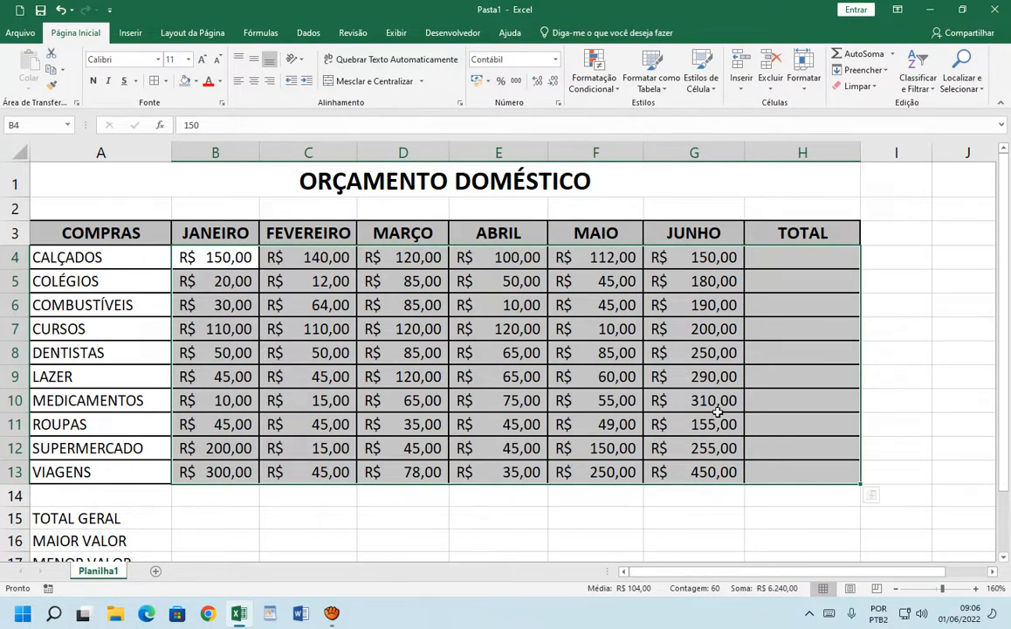
# Try the $ Inglês (Estados Unidos) and € Euro (€ 123) accounting formats on B4:H13.
pyautogui.click(487, 80)
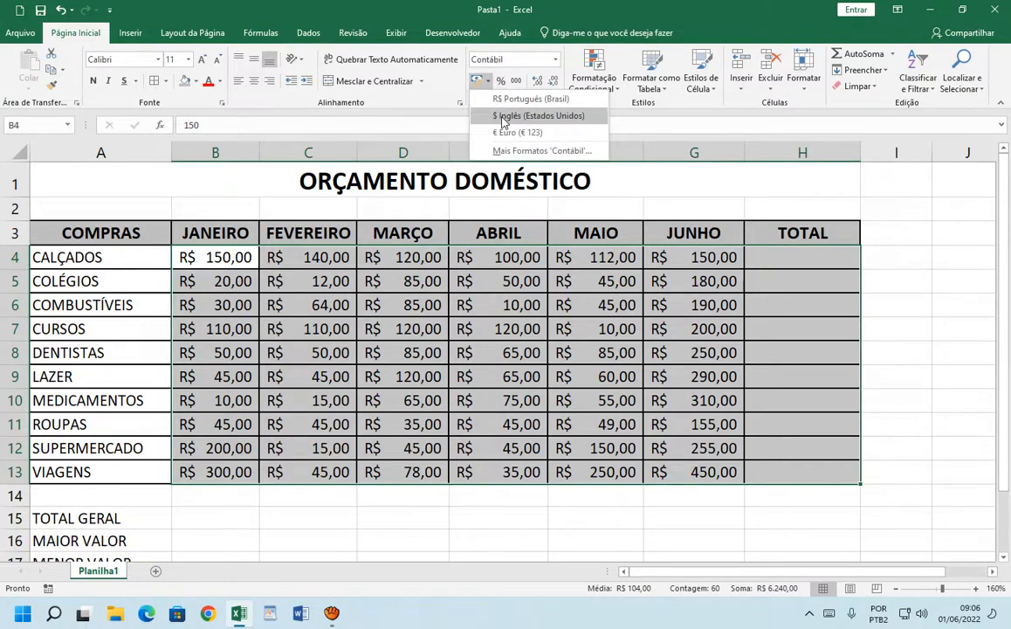
pyautogui.click(504, 119)
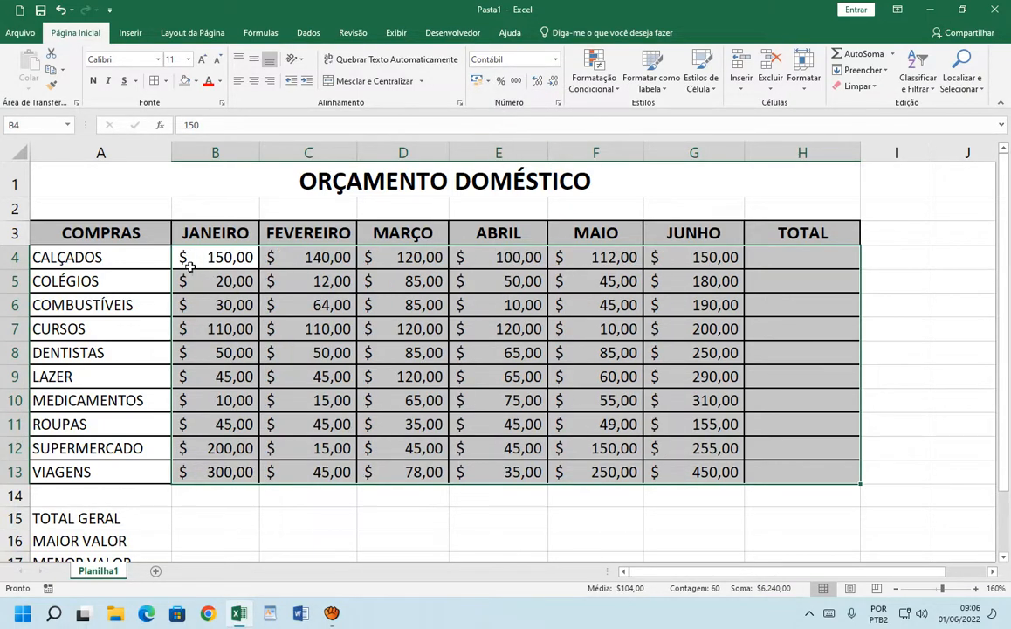
pyautogui.click(489, 85)
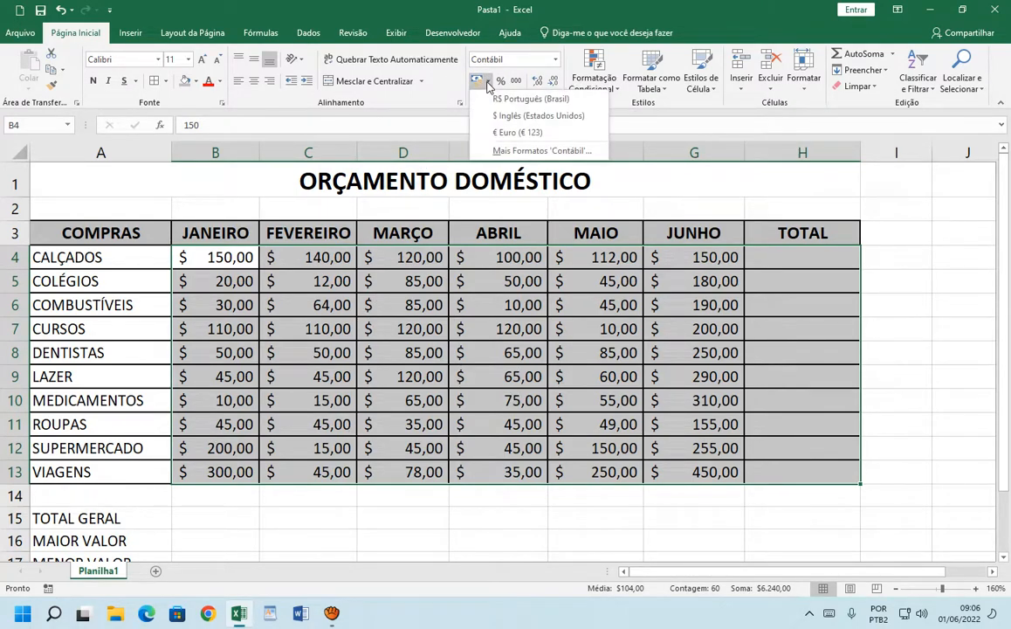
pyautogui.click(506, 133)
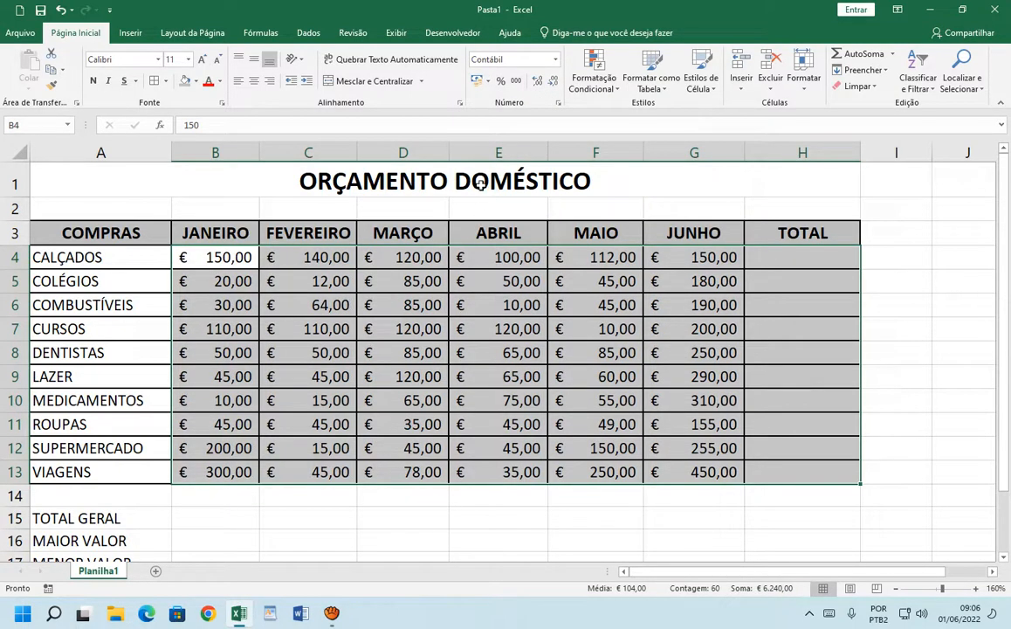
# Set the accounting format of B4:H13 back to R$ Português (Brasil).
pyautogui.click(487, 81)
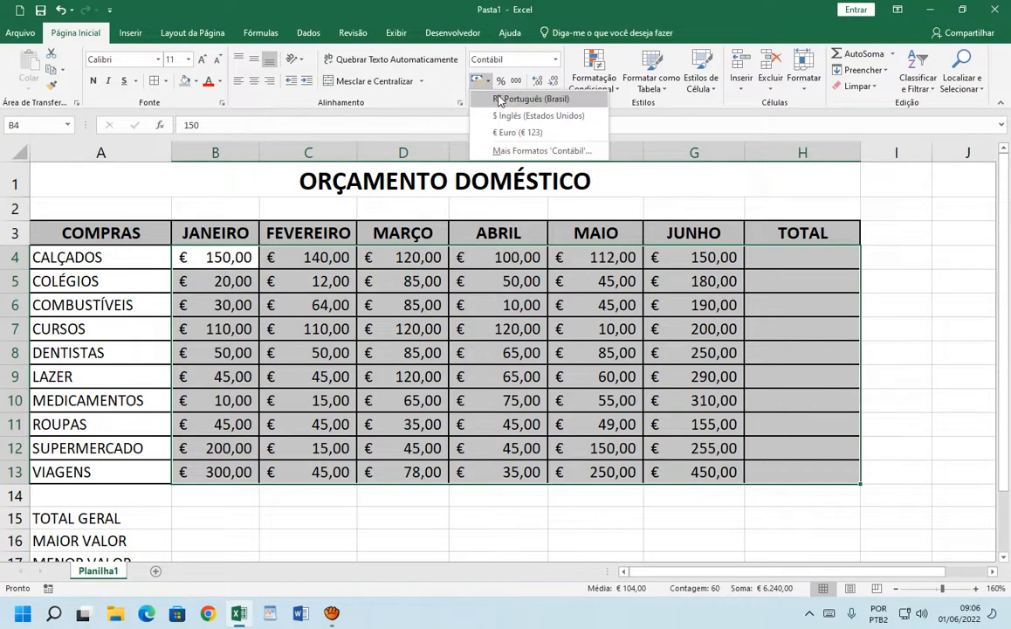
pyautogui.click(500, 100)
pyautogui.click(399, 520)
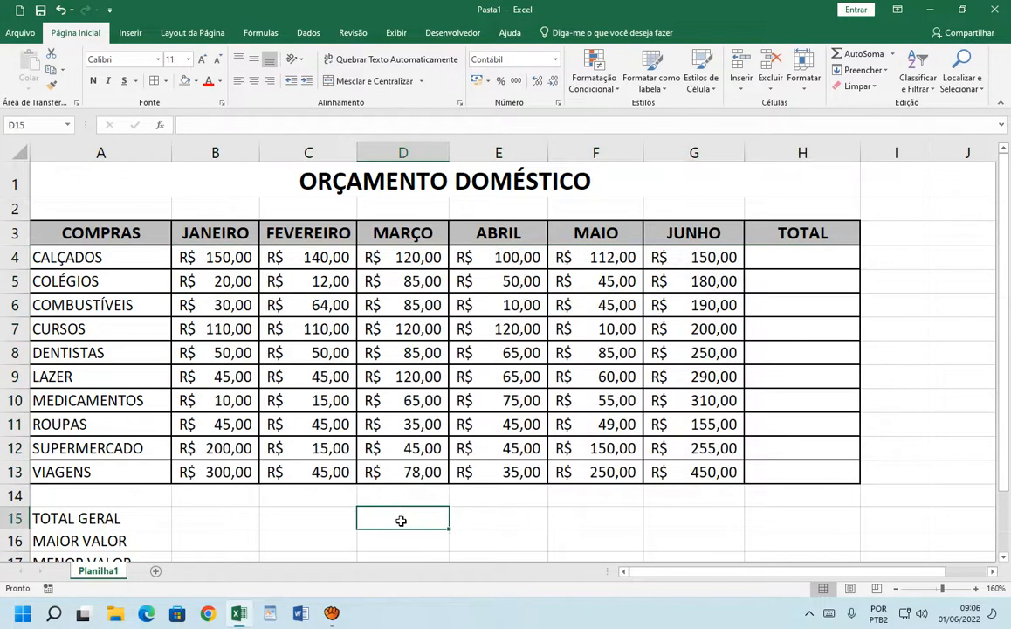
# Apply thicker solid outline and inside borders to the summary rows A15:H17.
pyautogui.scroll(-1, 404, 509)
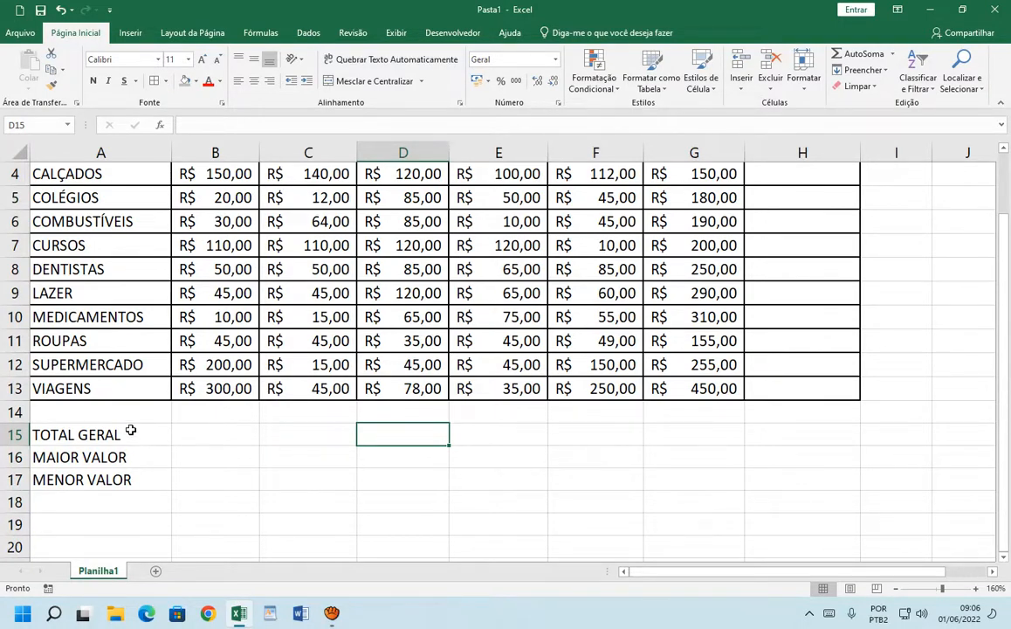
pyautogui.moveTo(131, 431); pyautogui.dragTo(763, 476)
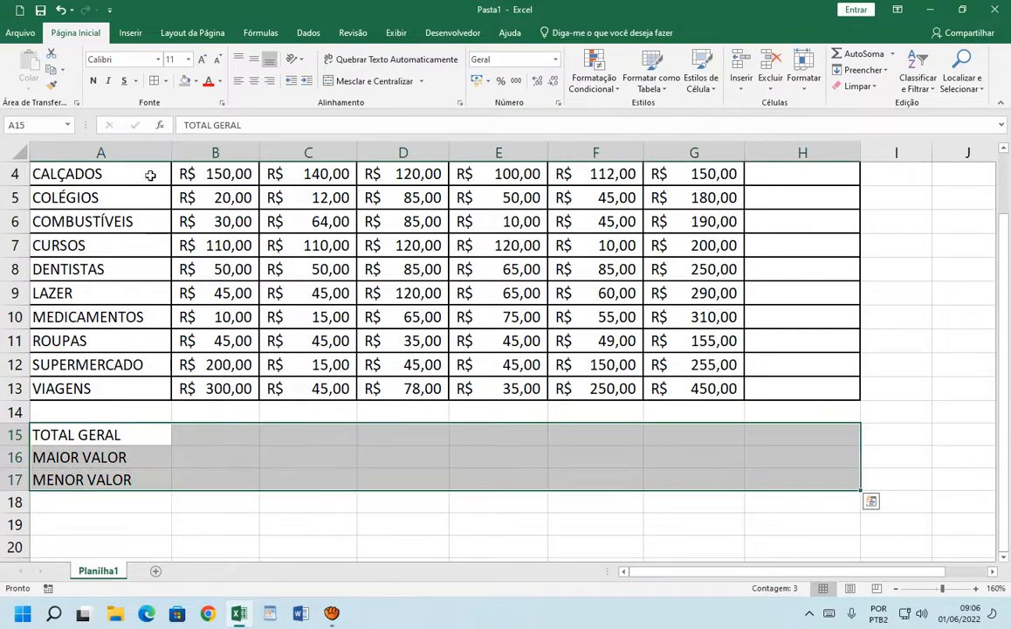
pyautogui.click(165, 81)
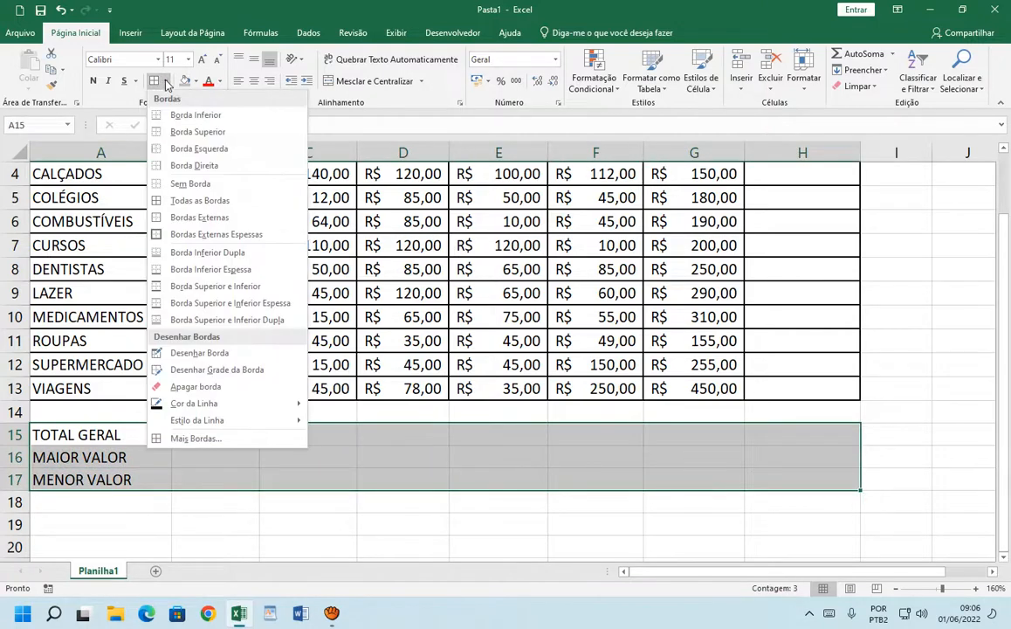
pyautogui.click(196, 439)
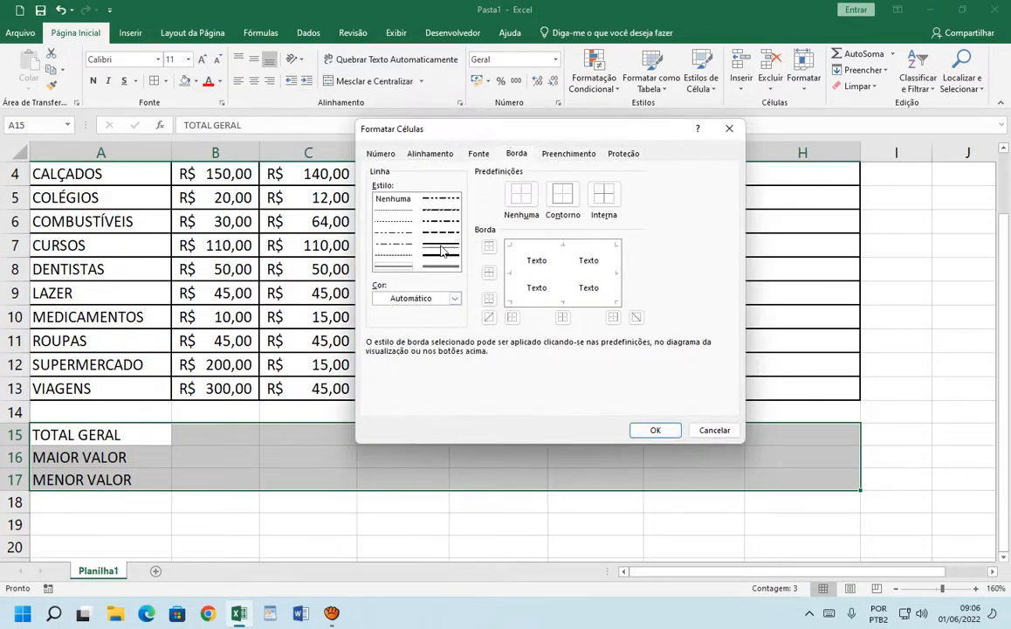
pyautogui.click(561, 196)
pyautogui.click(604, 194)
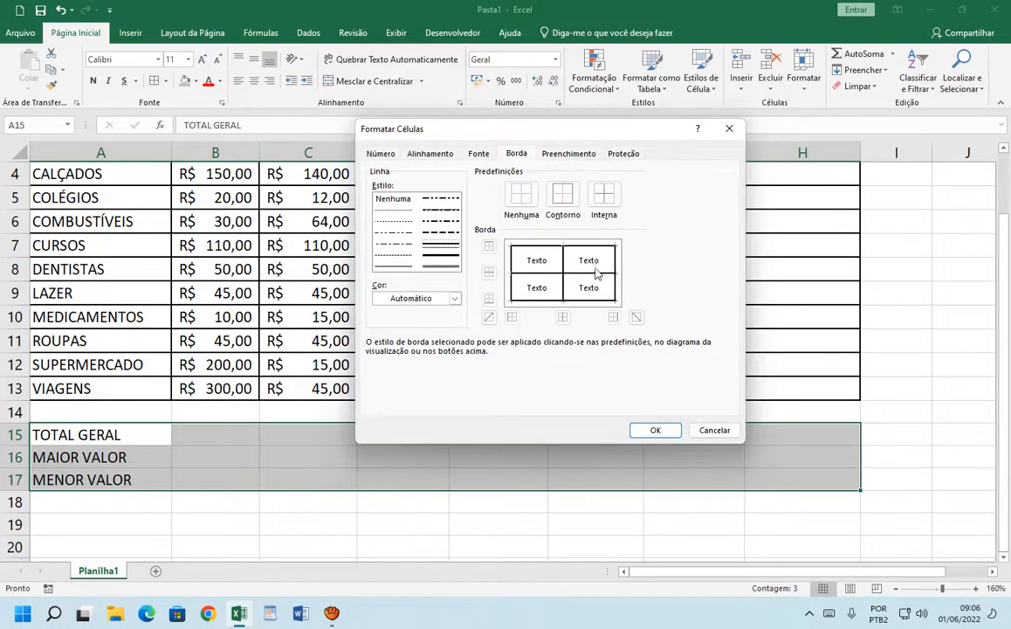
pyautogui.click(656, 431)
pyautogui.click(264, 546)
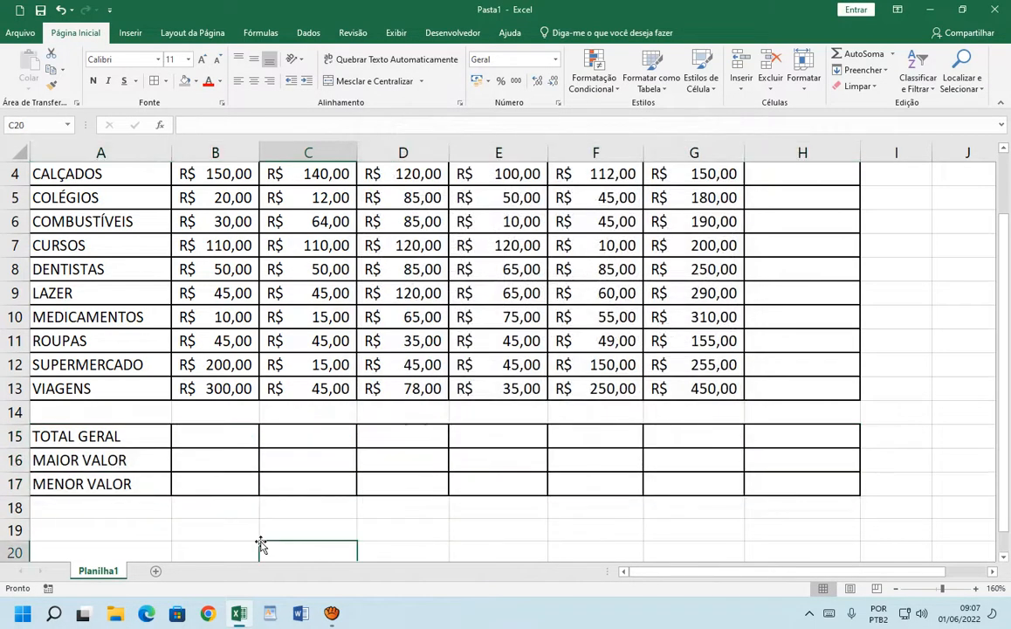
pyautogui.click(90, 435)
pyautogui.moveTo(90, 435); pyautogui.dragTo(90, 491)
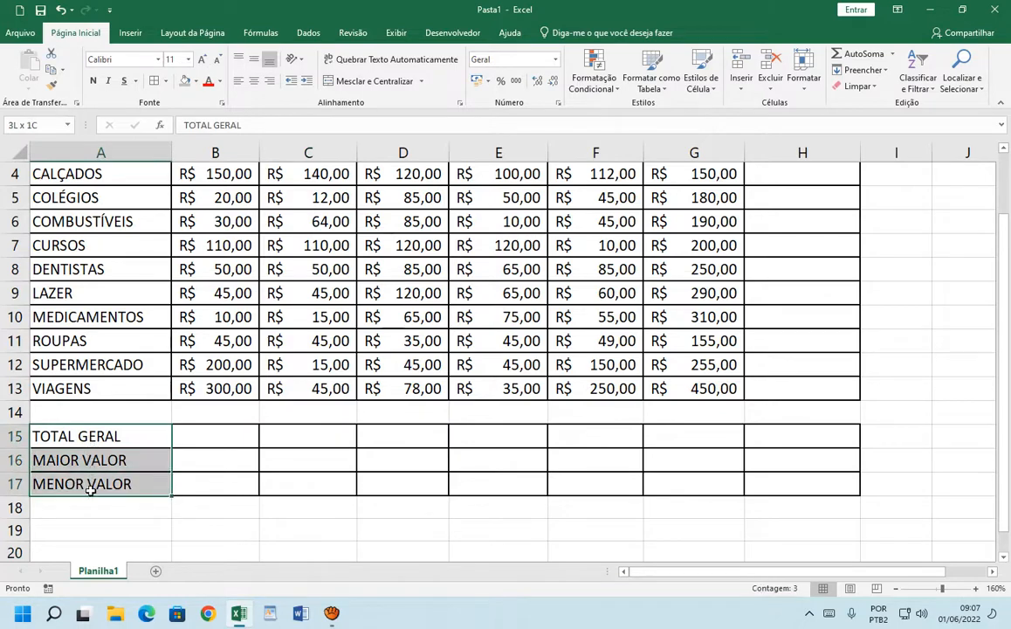
pyautogui.scroll(1, 90, 489)
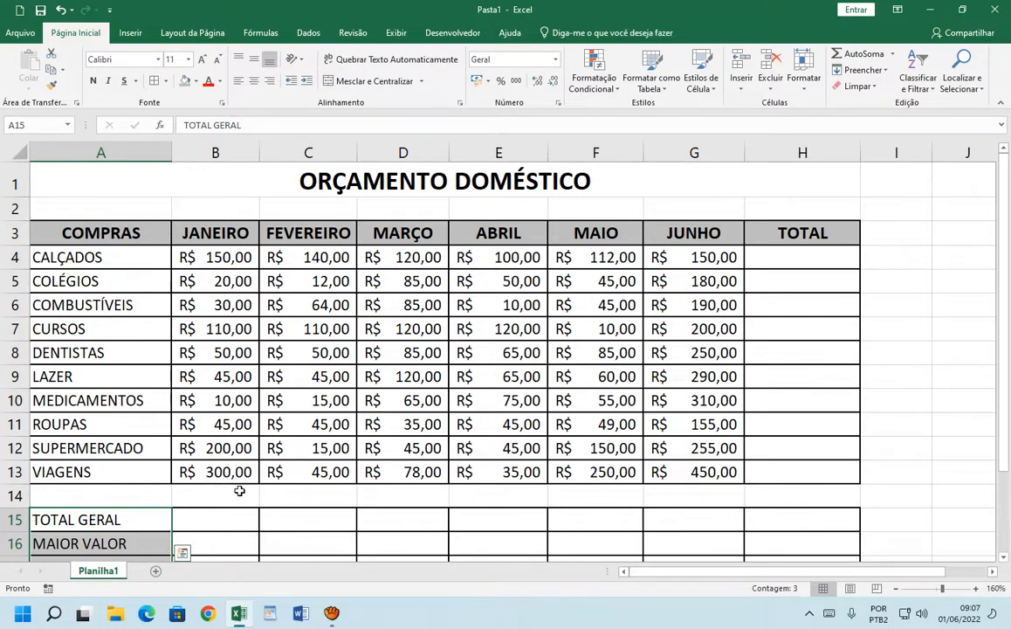
pyautogui.click(269, 495)
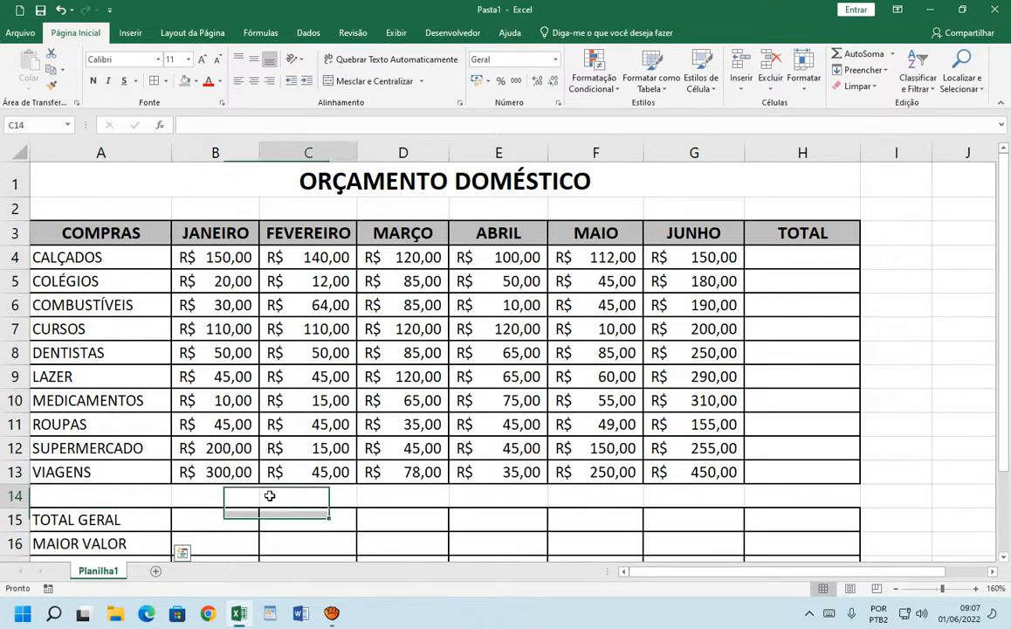
# Copy the formatting of the COMPRAS header in A3 onto the summary labels TOTAL GERAL, MAIOR VALOR and MENOR VALOR in A15:A17.
pyautogui.click(103, 234)
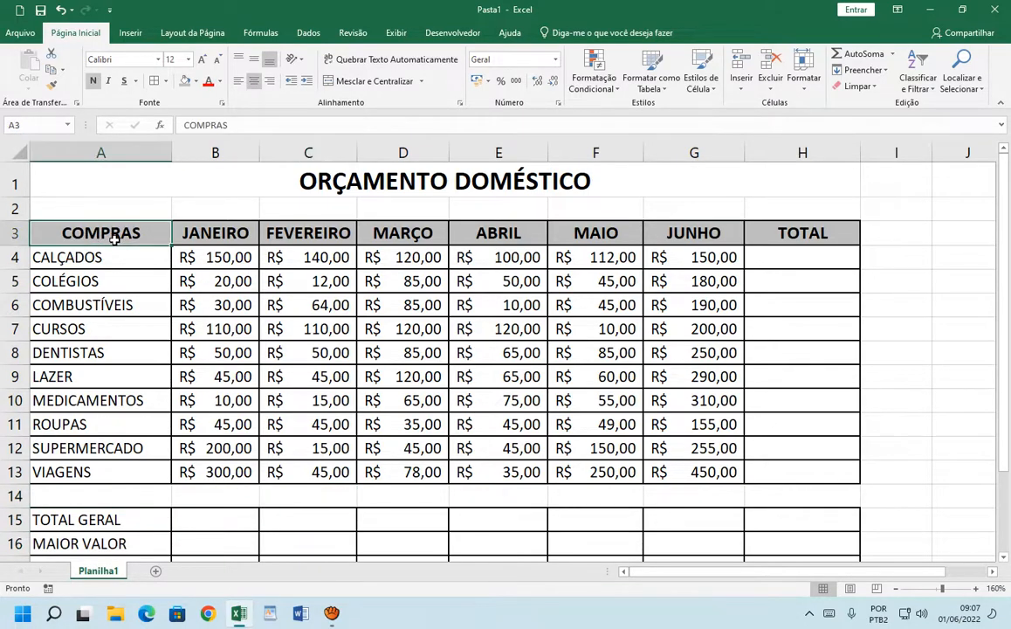
pyautogui.click(49, 88)
pyautogui.scroll(-2, 81, 323)
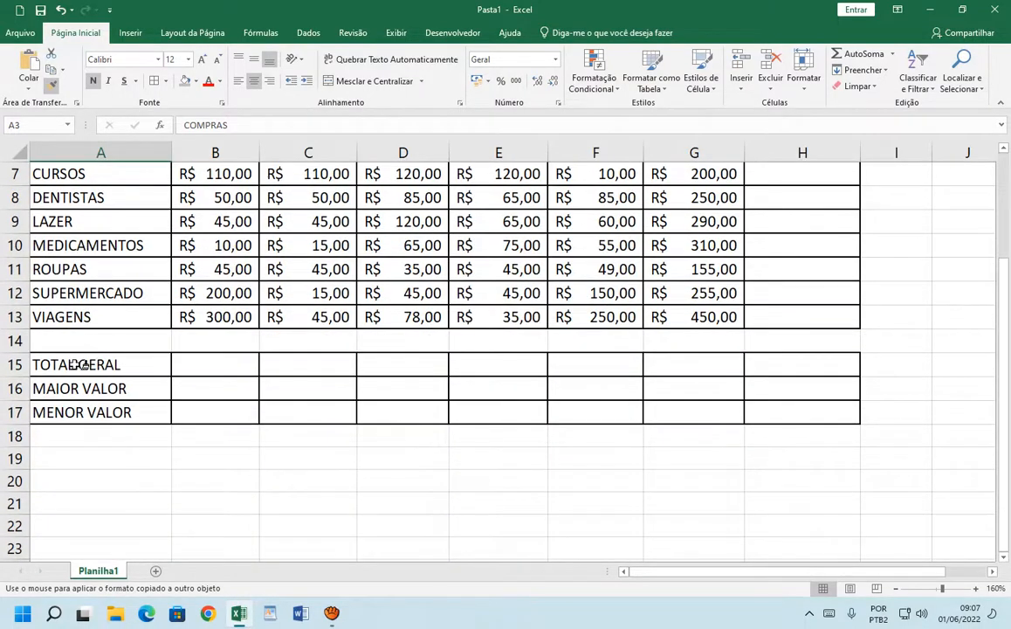
pyautogui.moveTo(85, 364); pyautogui.dragTo(82, 417)
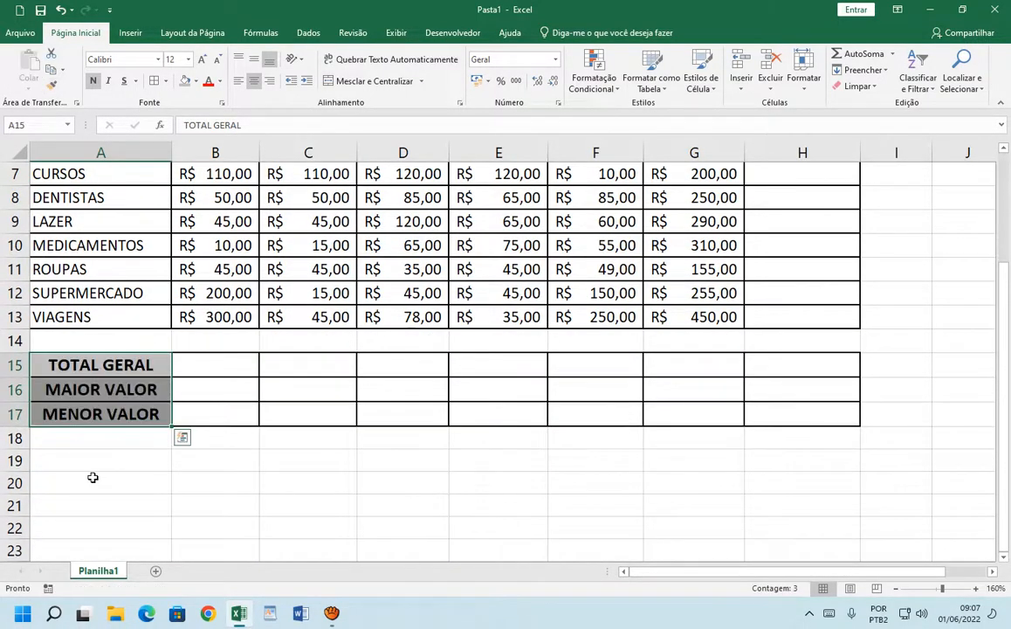
pyautogui.click(226, 491)
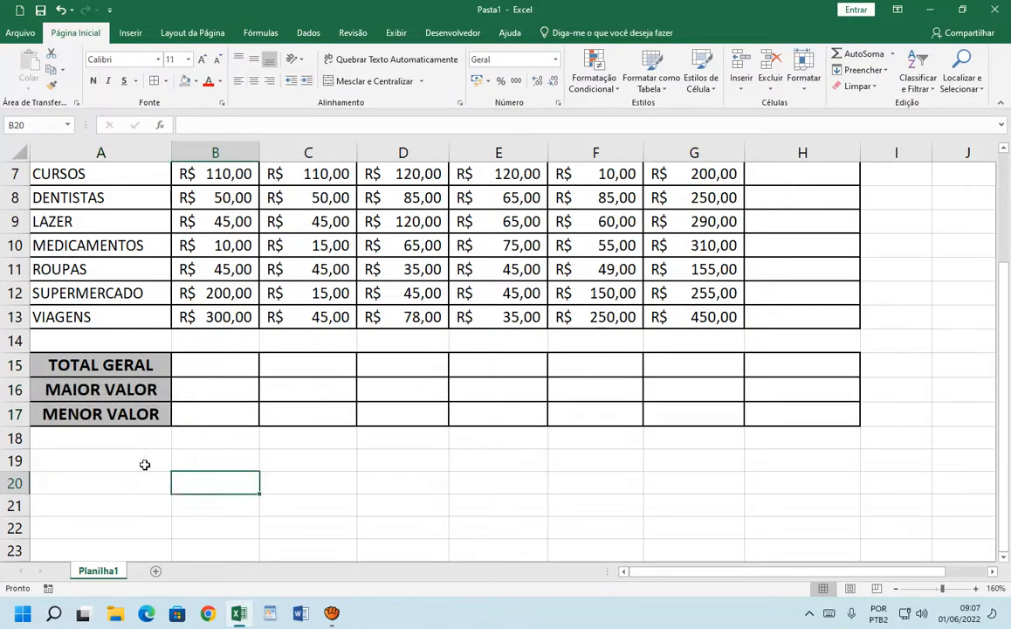
pyautogui.scroll(2, 114, 390)
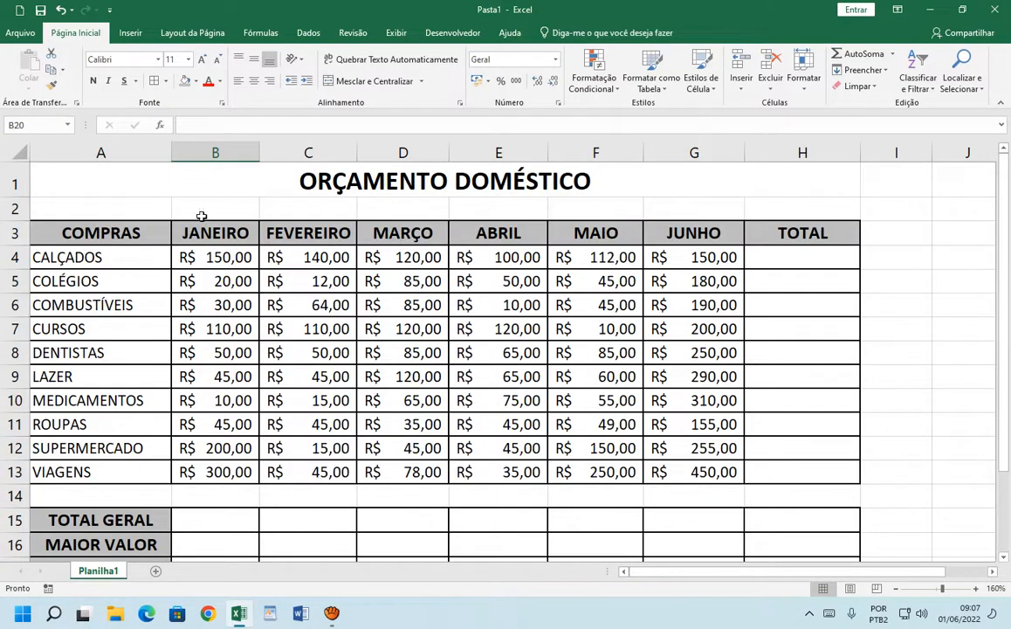
pyautogui.scroll(-1, 150, 478)
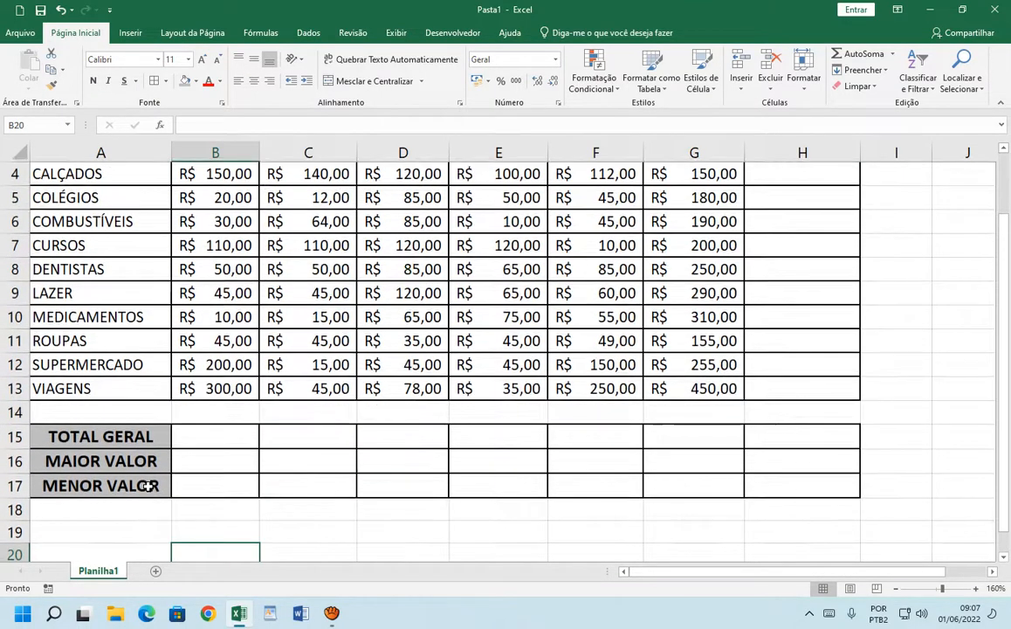
# Try narrower and wider widths for the ABRIL column E, finishing by autofitting it to its contents.
pyautogui.scroll(1, 149, 486)
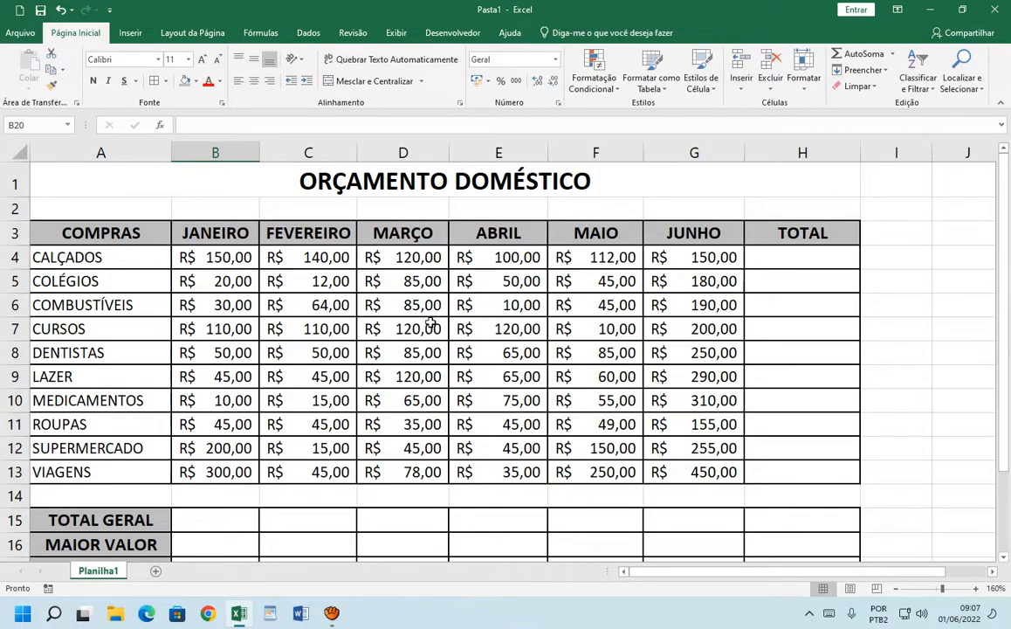
pyautogui.keyDown('ctrl'); pyautogui.scroll(-5, 420, 323); pyautogui.keyUp('ctrl')
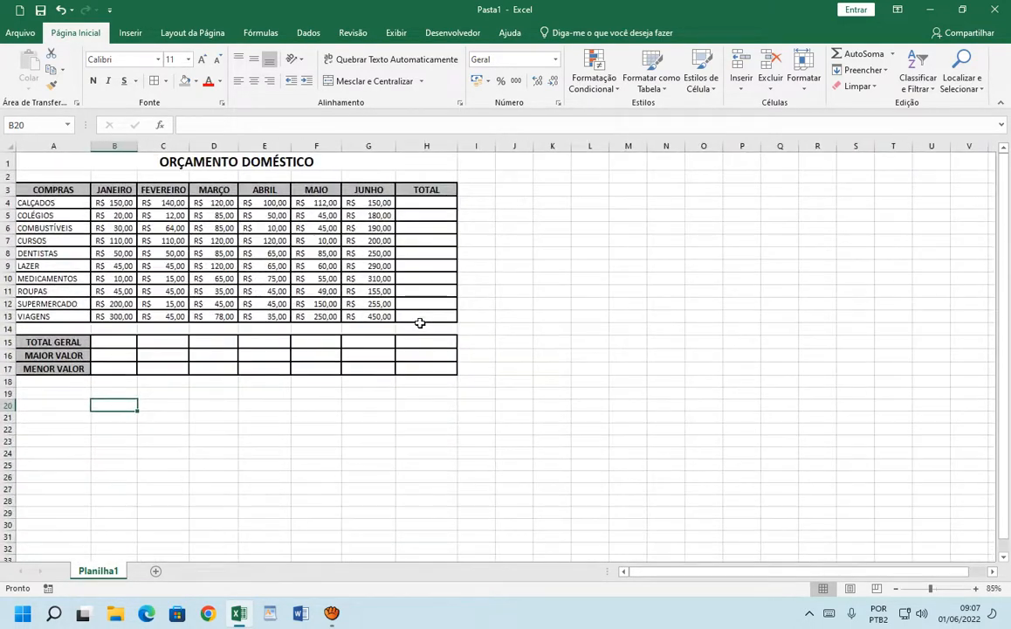
pyautogui.keyDown('ctrl'); pyautogui.scroll(3, 420, 323); pyautogui.keyUp('ctrl')
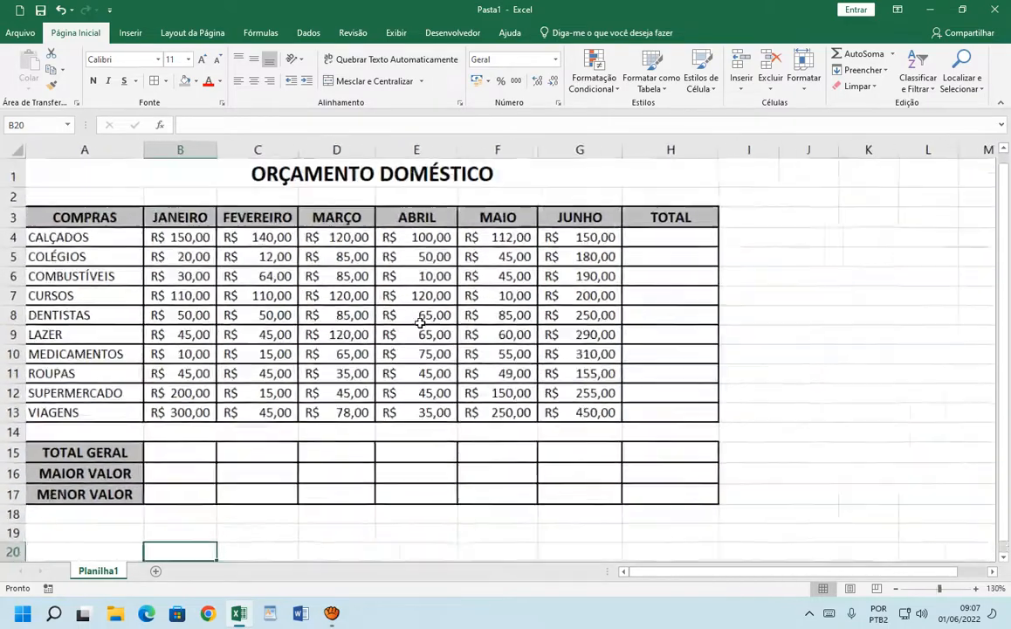
pyautogui.keyDown('ctrl'); pyautogui.scroll(-4, 420, 323); pyautogui.keyUp('ctrl')
pyautogui.keyDown('ctrl'); pyautogui.scroll(1, 420, 323); pyautogui.keyUp('ctrl')
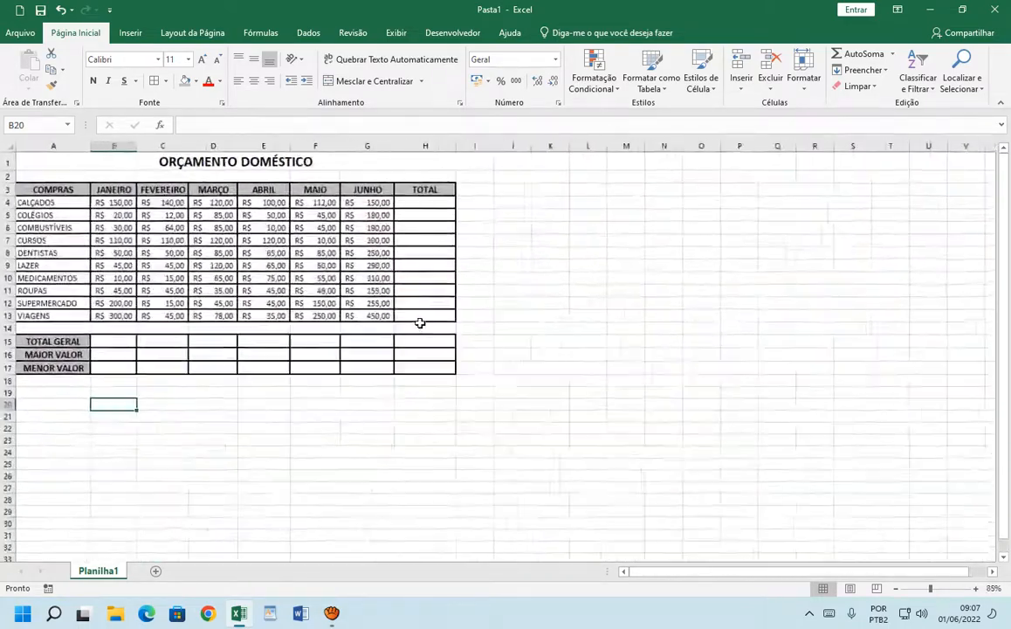
pyautogui.keyDown('ctrl'); pyautogui.scroll(2, 420, 323); pyautogui.keyUp('ctrl')
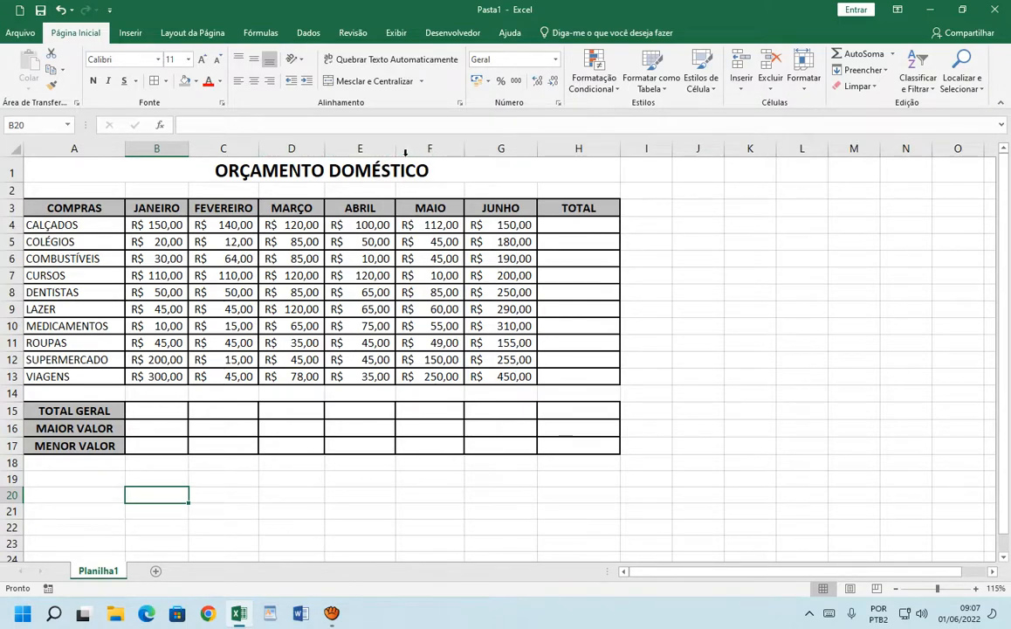
pyautogui.moveTo(396, 147); pyautogui.dragTo(382, 147)
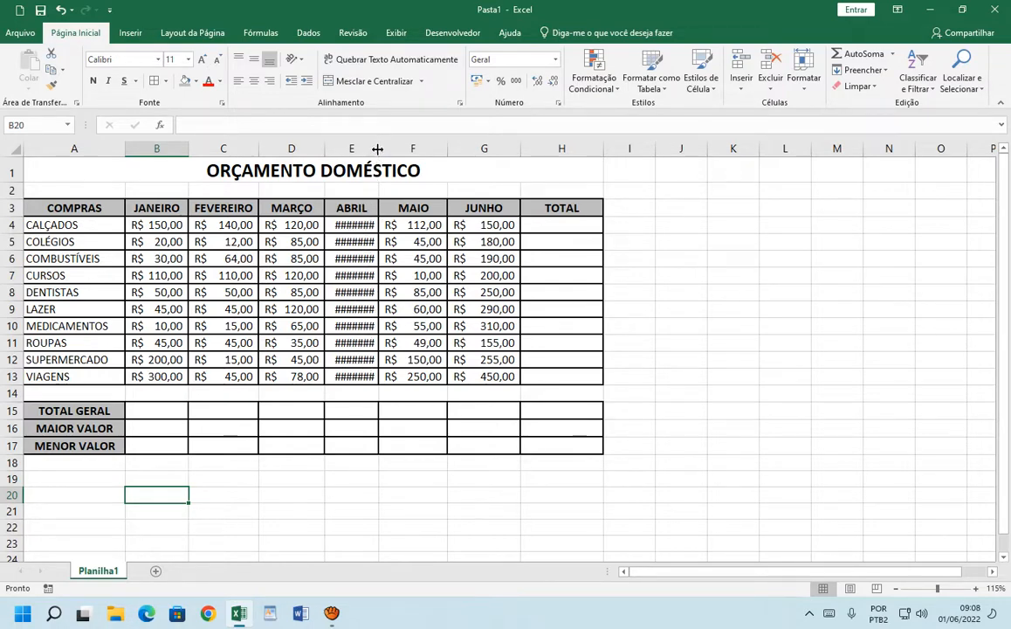
pyautogui.moveTo(380, 144); pyautogui.dragTo(402, 148)
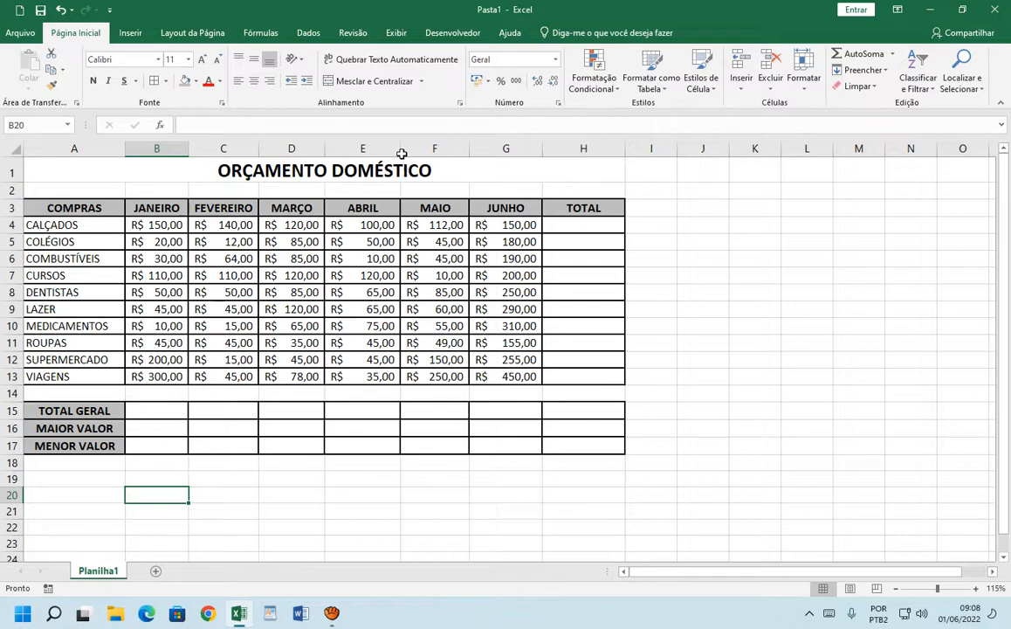
pyautogui.moveTo(402, 149); pyautogui.dragTo(383, 150)
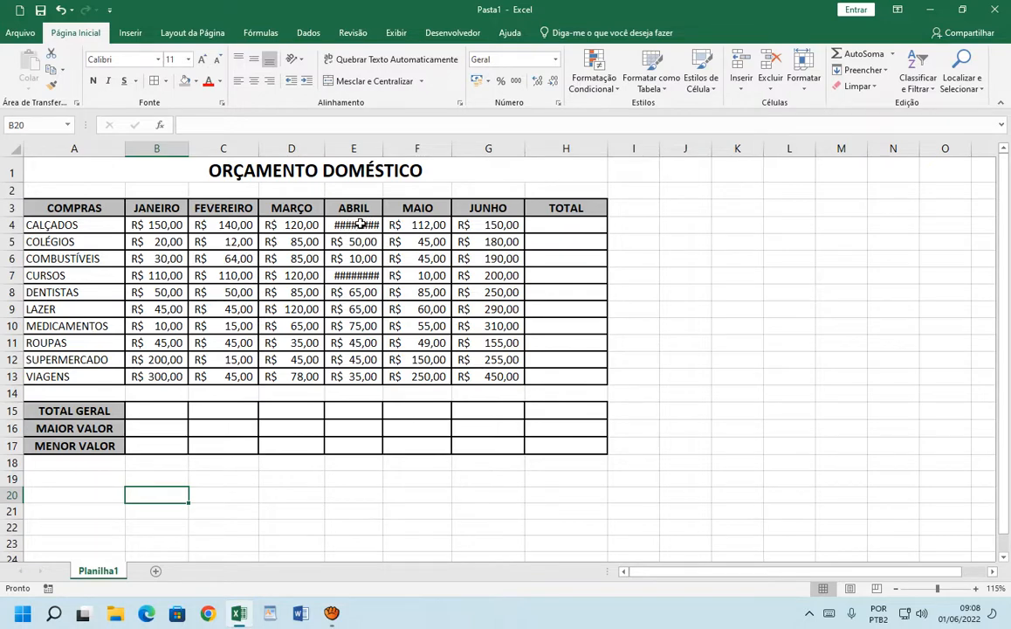
pyautogui.doubleClick(383, 153)
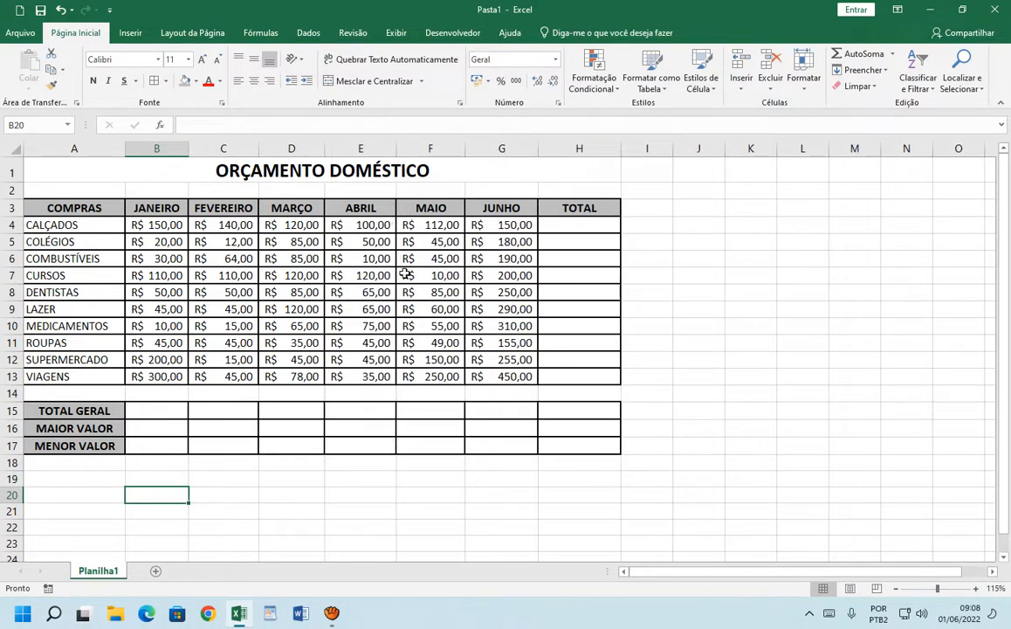
# Enter the note SOMA in cell L1, beside the budget table.
pyautogui.click(708, 291)
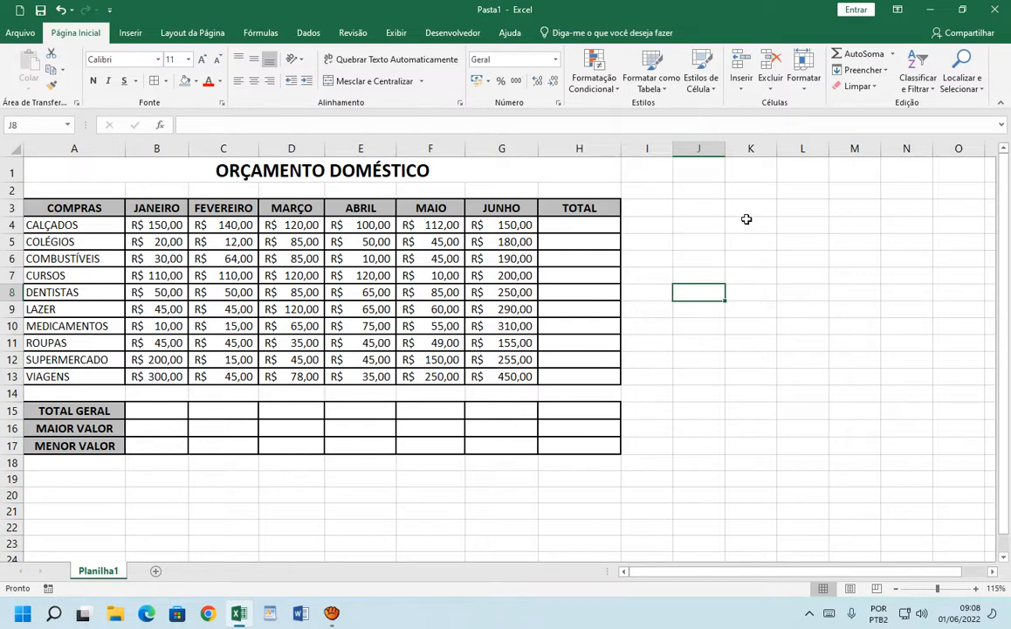
pyautogui.click(788, 170)
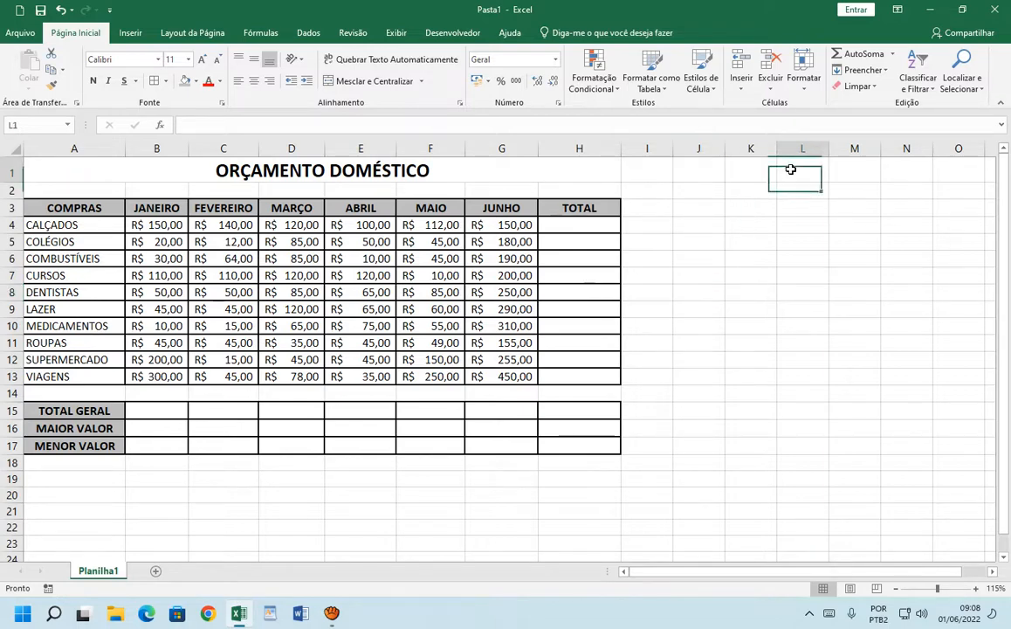
pyautogui.write('SOMA')
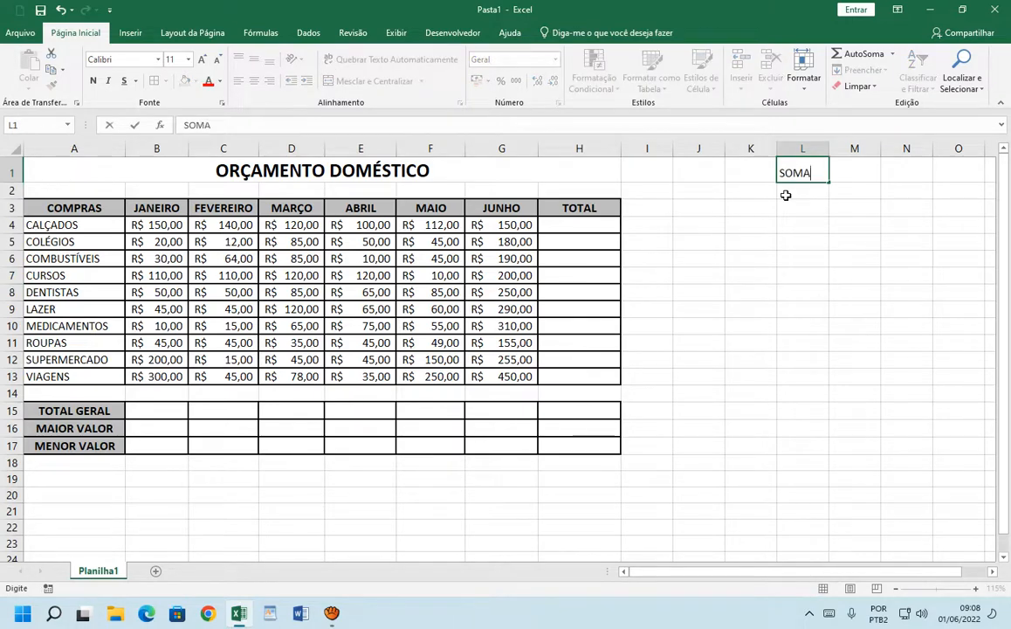
pyautogui.press('Return')
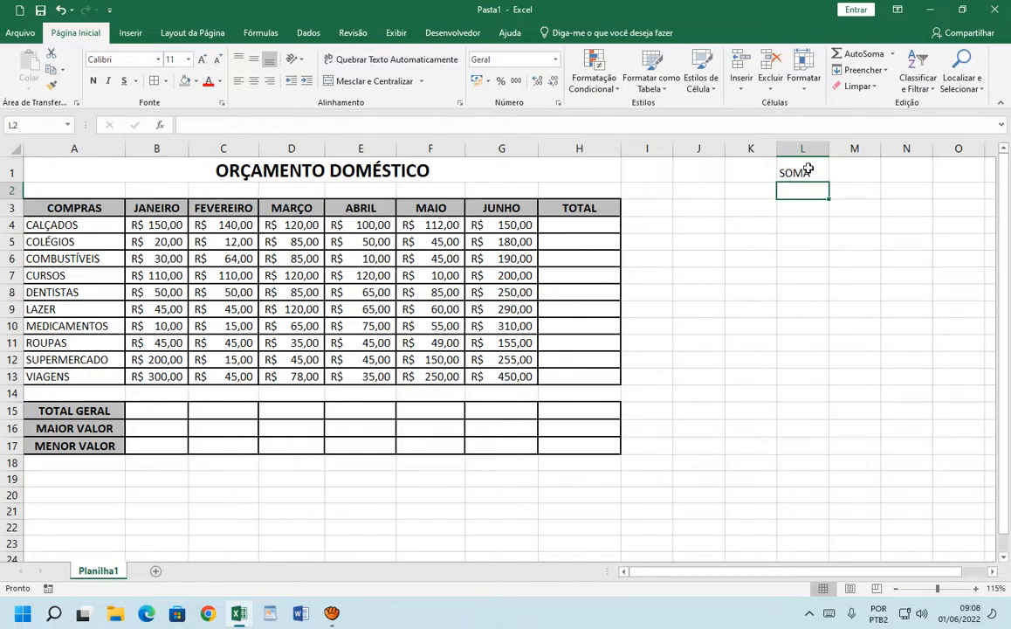
# Examine the January to June values of CALÇADOS in B4:G4 and its TOTAL cell H4.
pyautogui.click(565, 226)
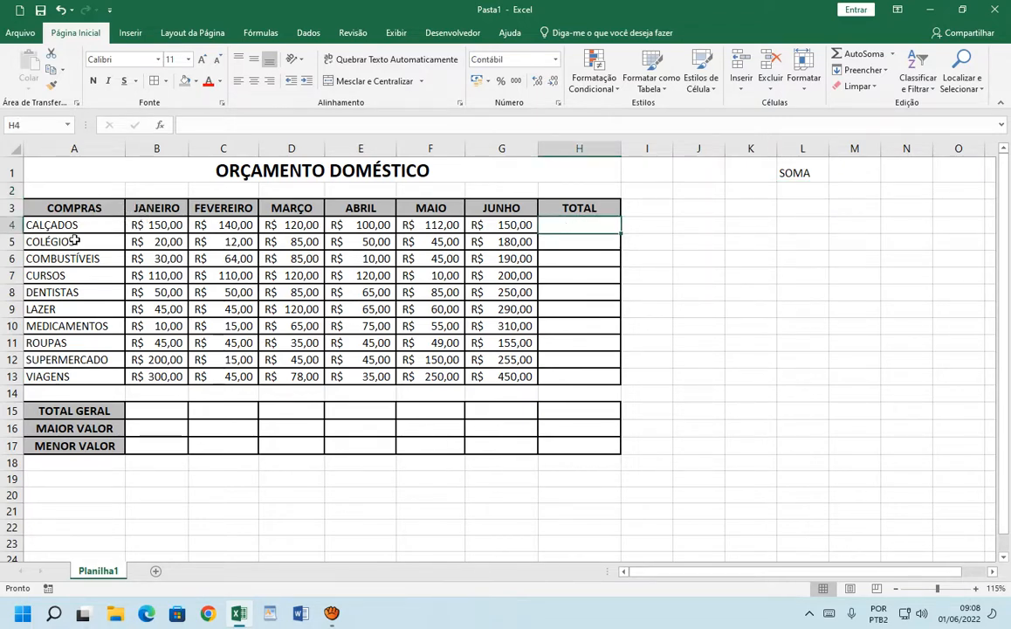
pyautogui.click(168, 226)
pyautogui.click(229, 225)
pyautogui.click(288, 225)
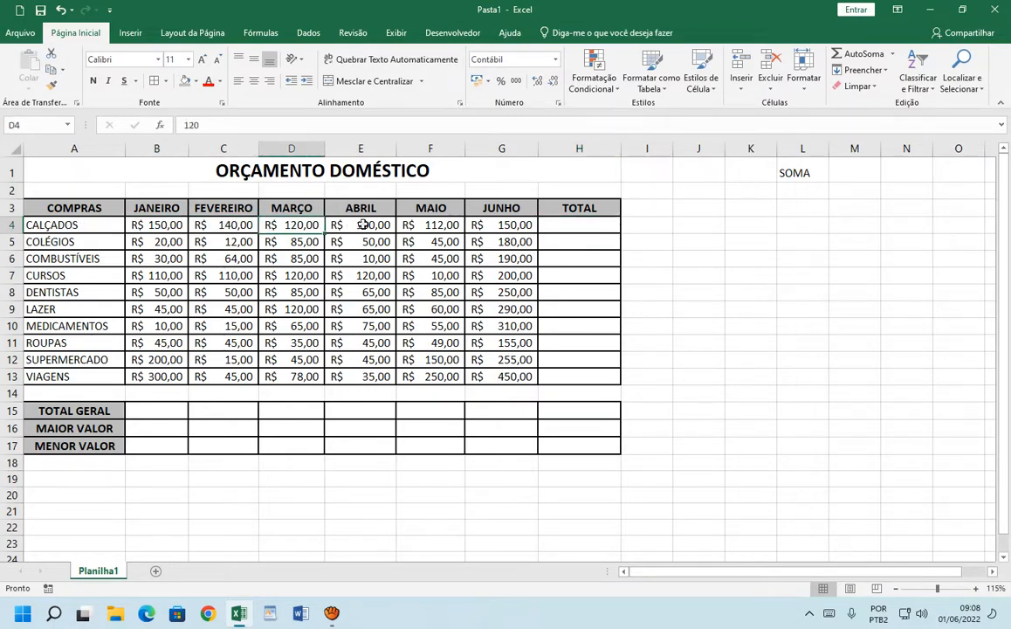
pyautogui.click(362, 226)
pyautogui.click(437, 225)
pyautogui.click(510, 225)
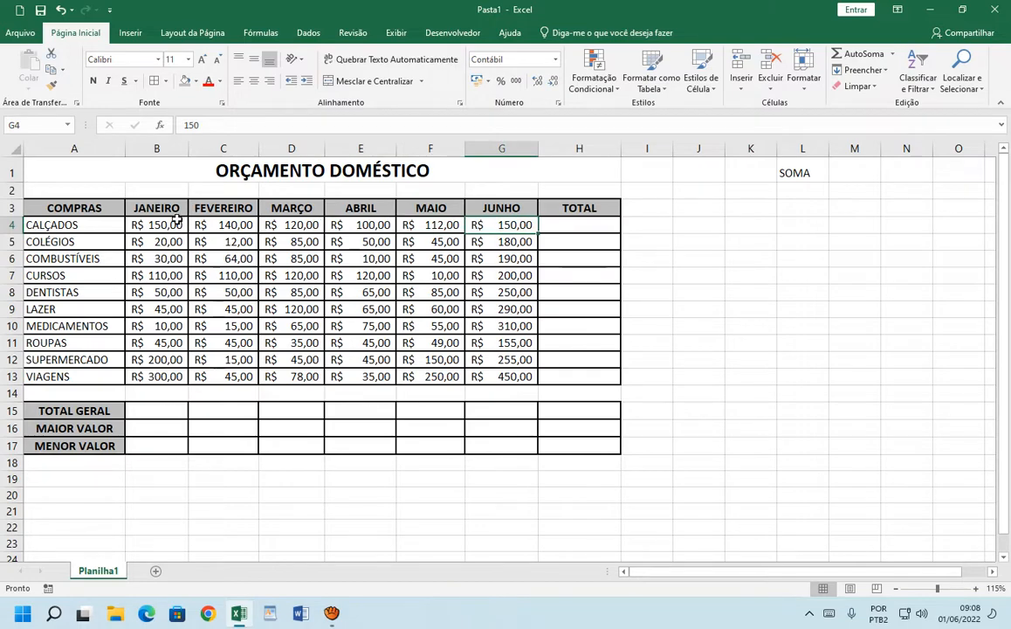
pyautogui.moveTo(163, 224); pyautogui.dragTo(541, 222)
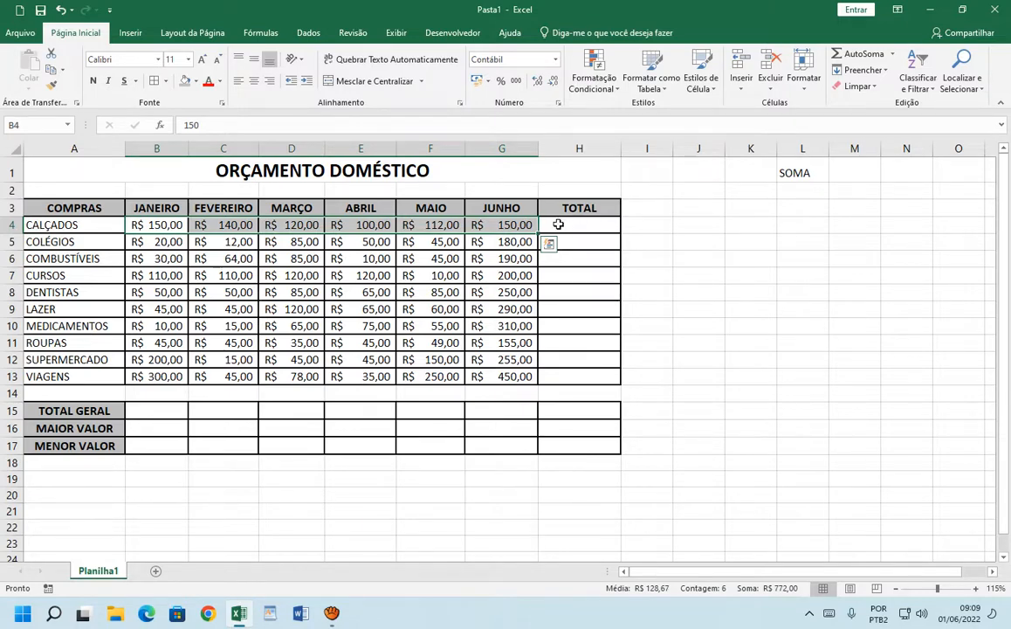
pyautogui.click(557, 225)
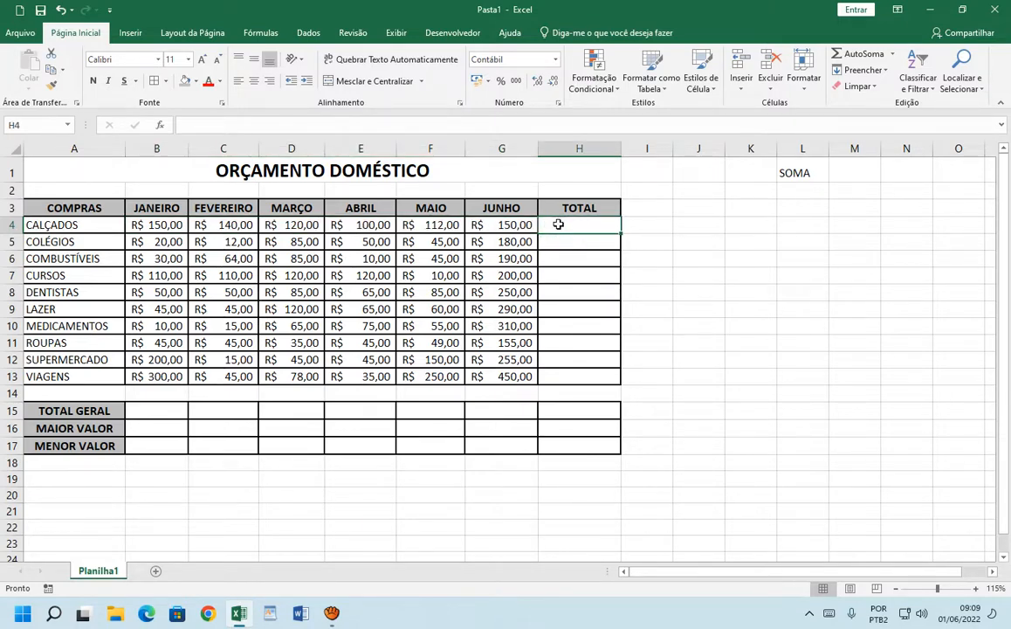
# Enter the notes FÓRMULAS in M1 and FUNÇÃO in M2, beside the SOMA note.
pyautogui.click(861, 170)
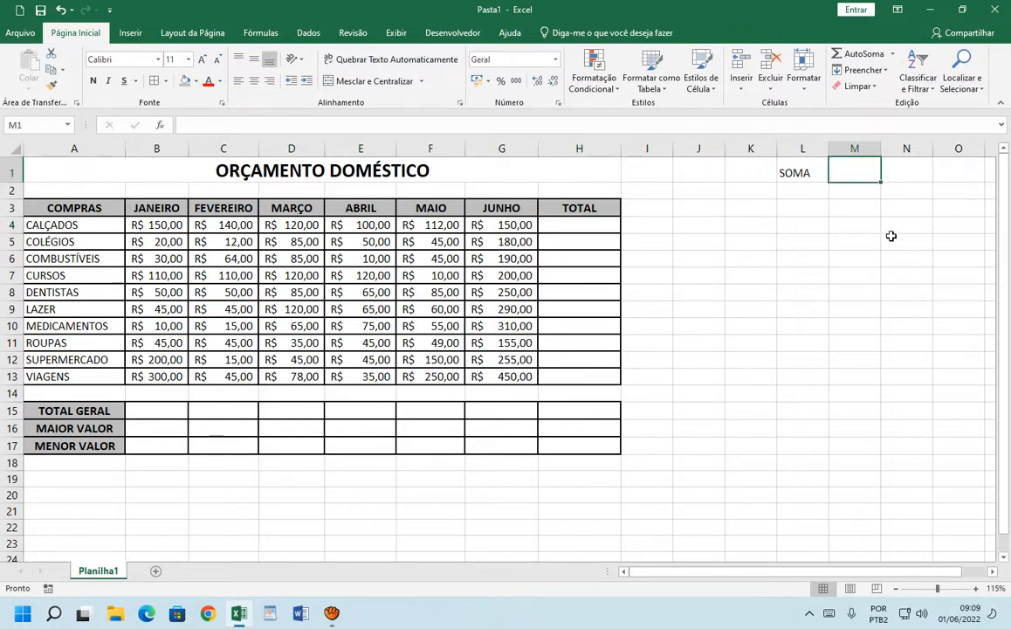
pyautogui.write('FÓRMULAS')
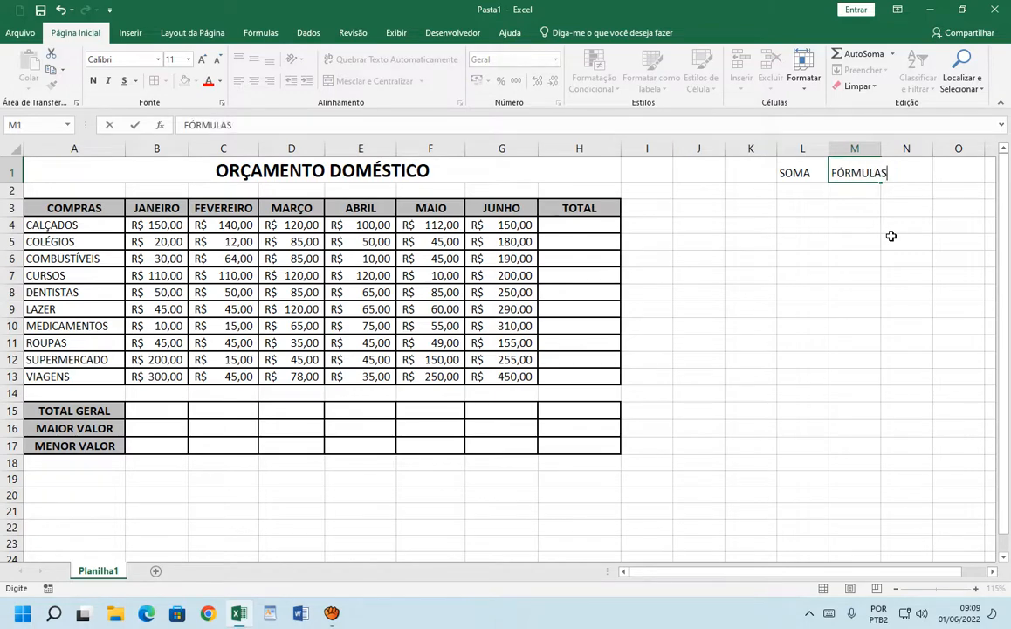
pyautogui.press('Return')
pyautogui.write('FUNÇÃO')
pyautogui.press('Return')
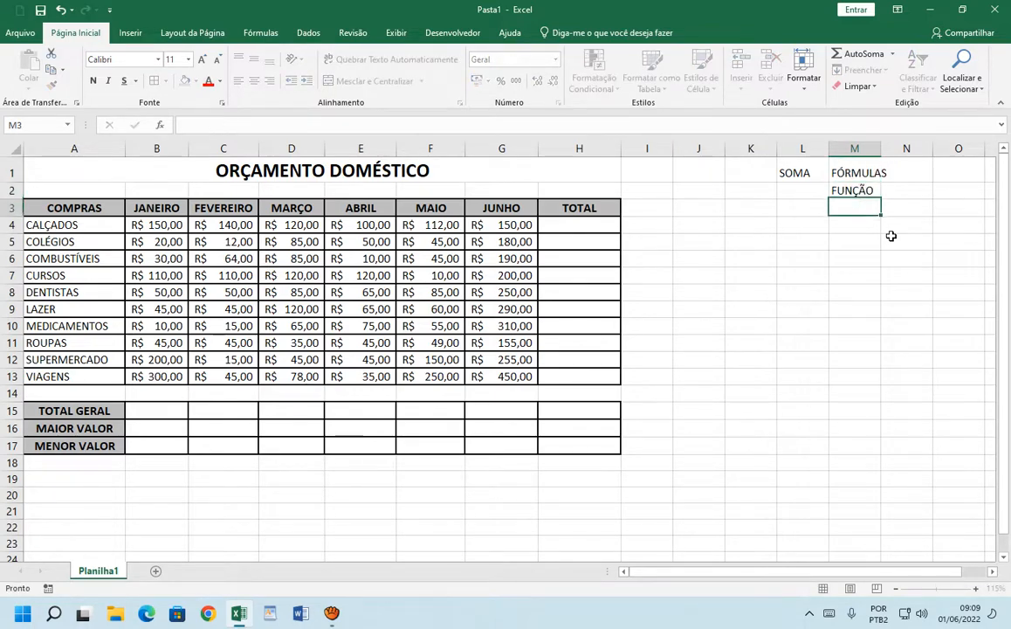
pyautogui.click(852, 172)
pyautogui.press('Down')
pyautogui.click(848, 173)
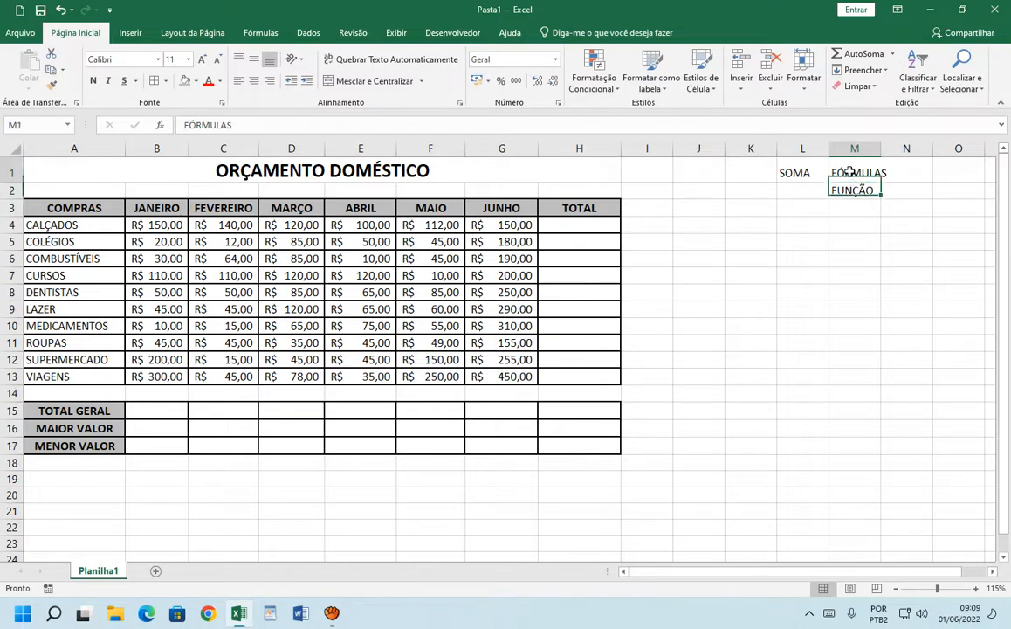
pyautogui.click(843, 189)
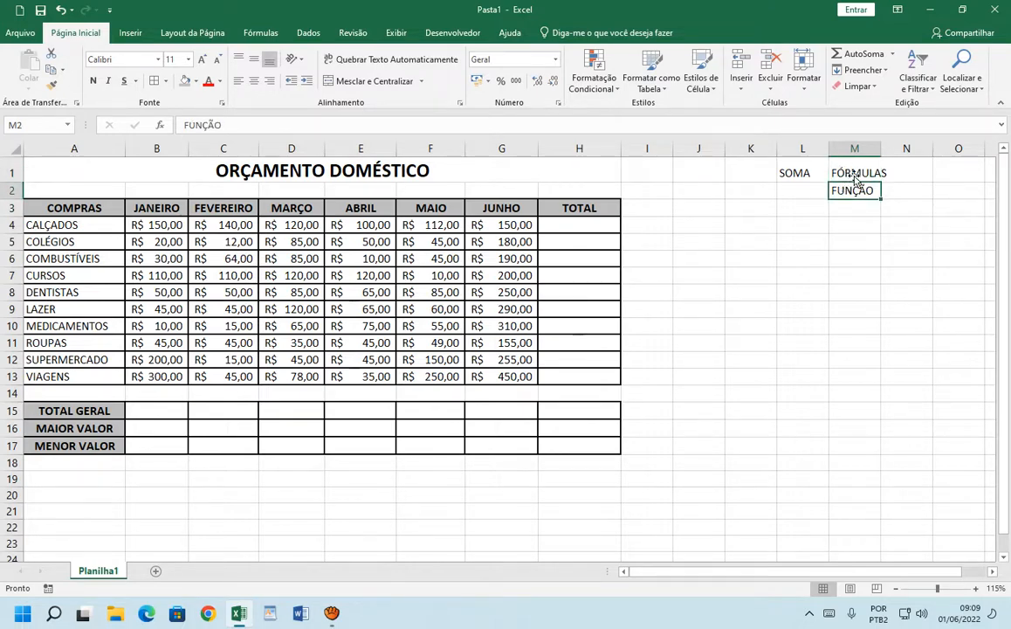
pyautogui.click(854, 173)
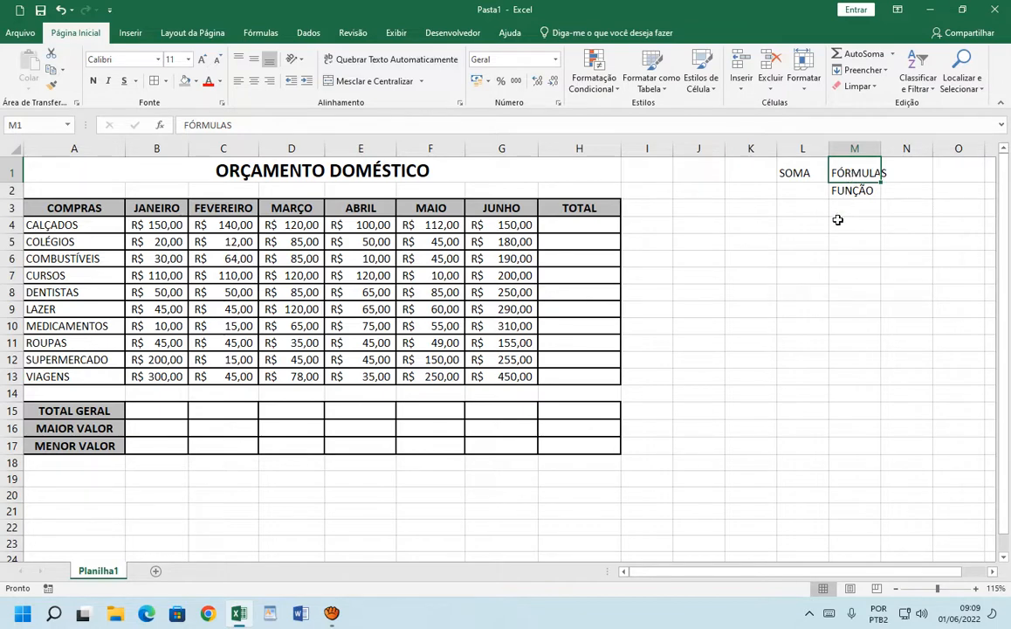
# Enter the formula =B4+C4+D4+E4+F4+G4 in H4 to total the CALÇADOS row.
pyautogui.click(558, 223)
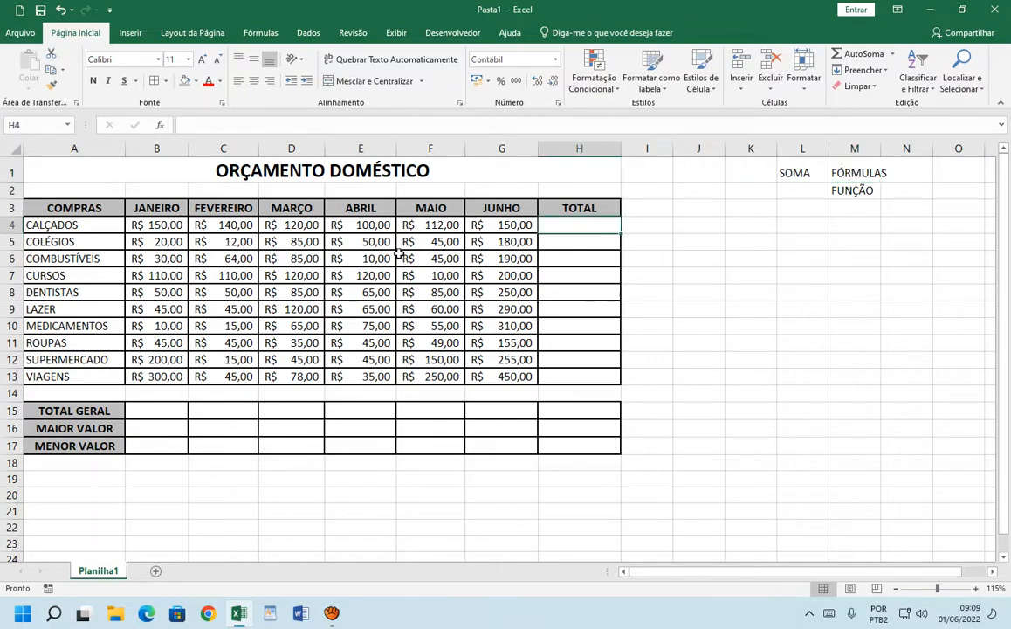
pyautogui.moveTo(142, 224); pyautogui.dragTo(501, 222)
pyautogui.click(571, 224)
pyautogui.write('=')
pyautogui.click(163, 224)
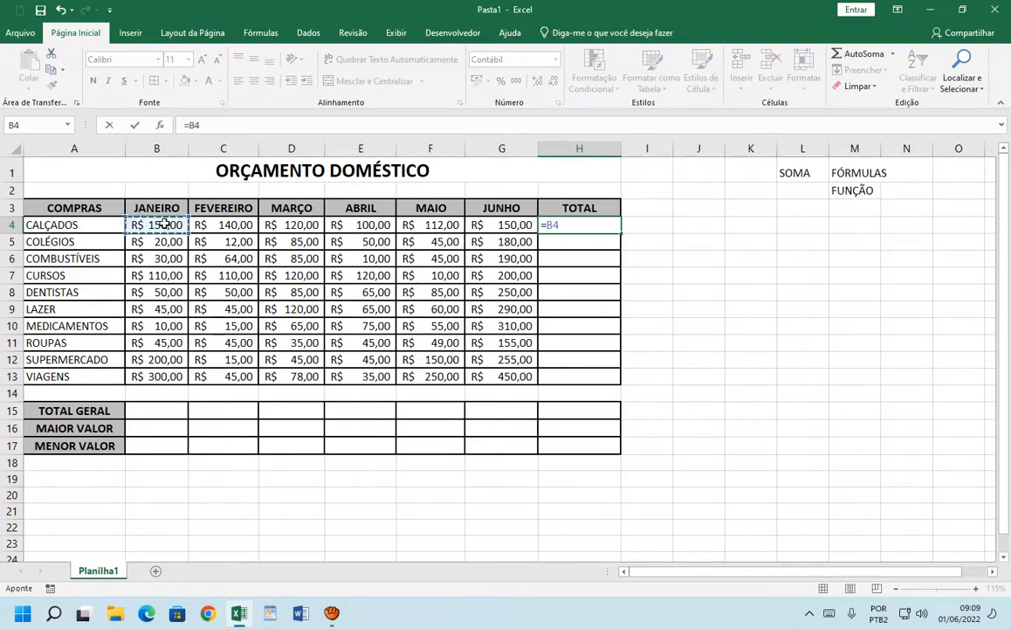
pyautogui.write('+')
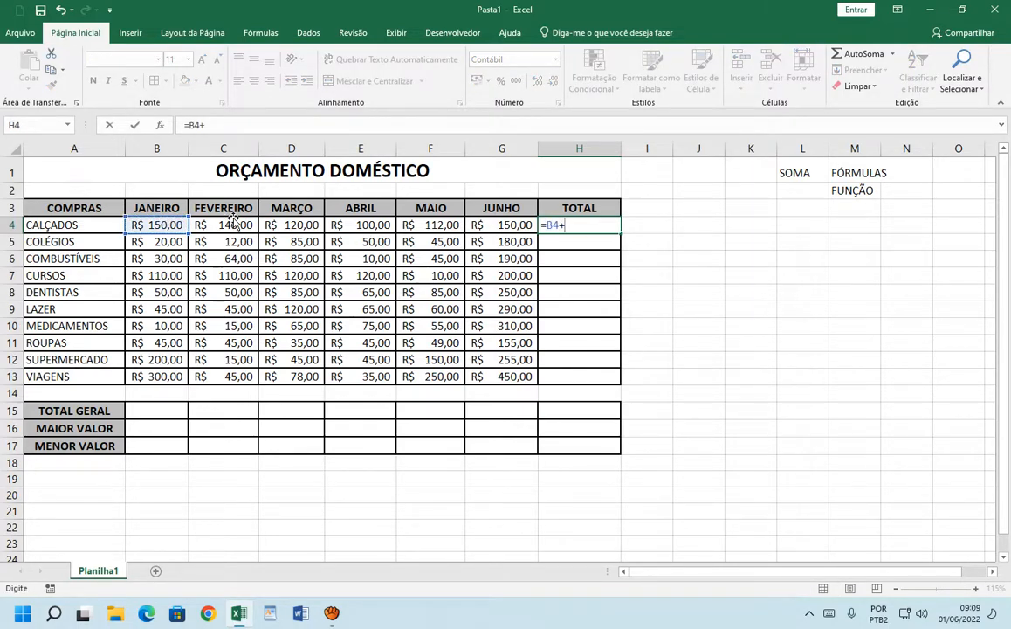
pyautogui.click(234, 223)
pyautogui.write('+')
pyautogui.click(300, 224)
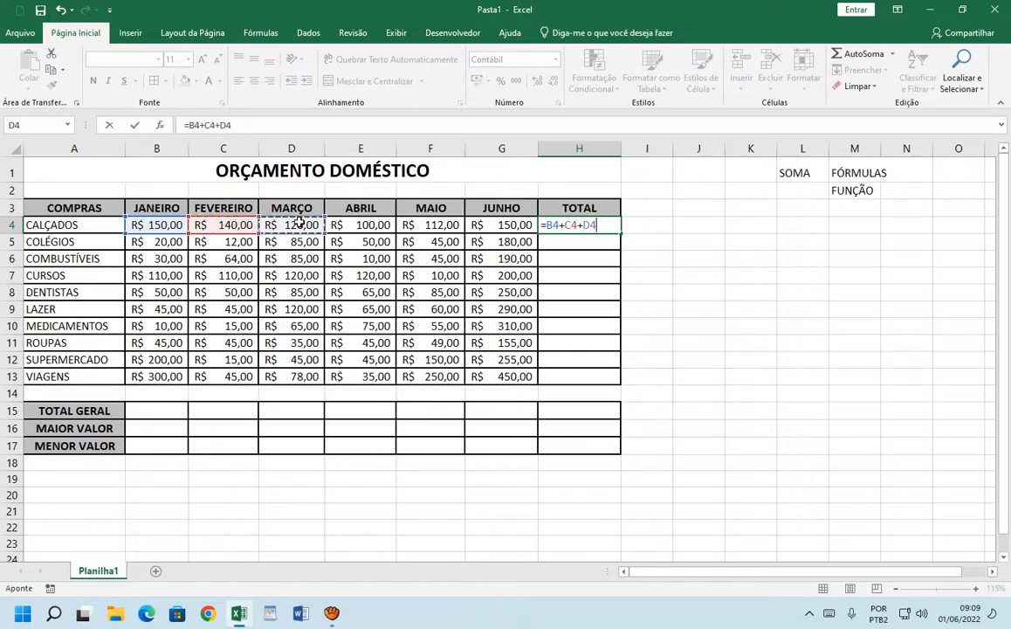
pyautogui.write('+')
pyautogui.click(363, 223)
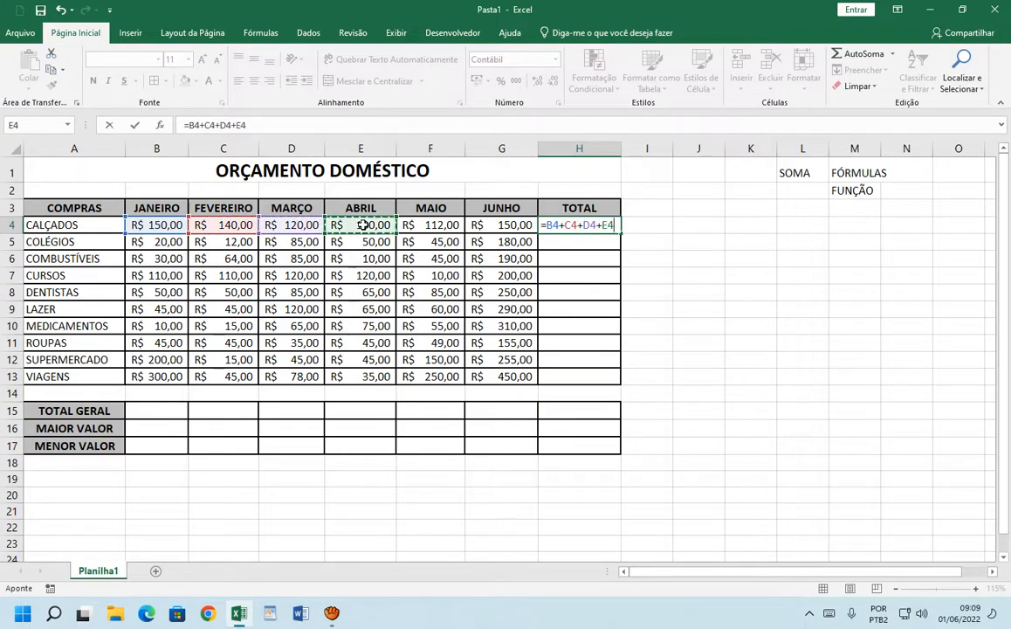
pyautogui.write('+')
pyautogui.click(429, 225)
pyautogui.write('+')
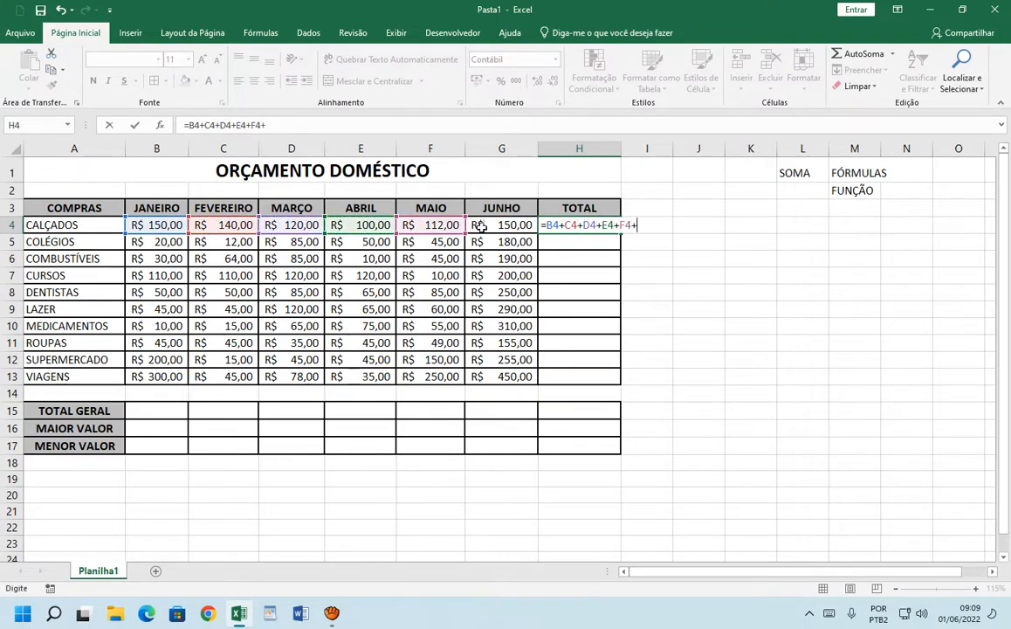
pyautogui.click(483, 223)
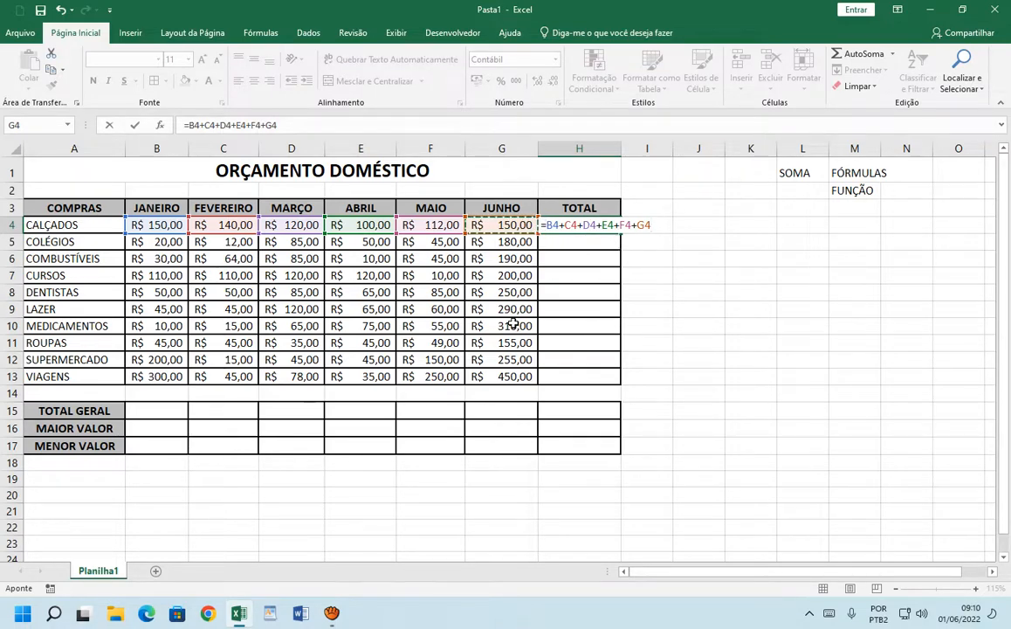
pyautogui.press('Return')
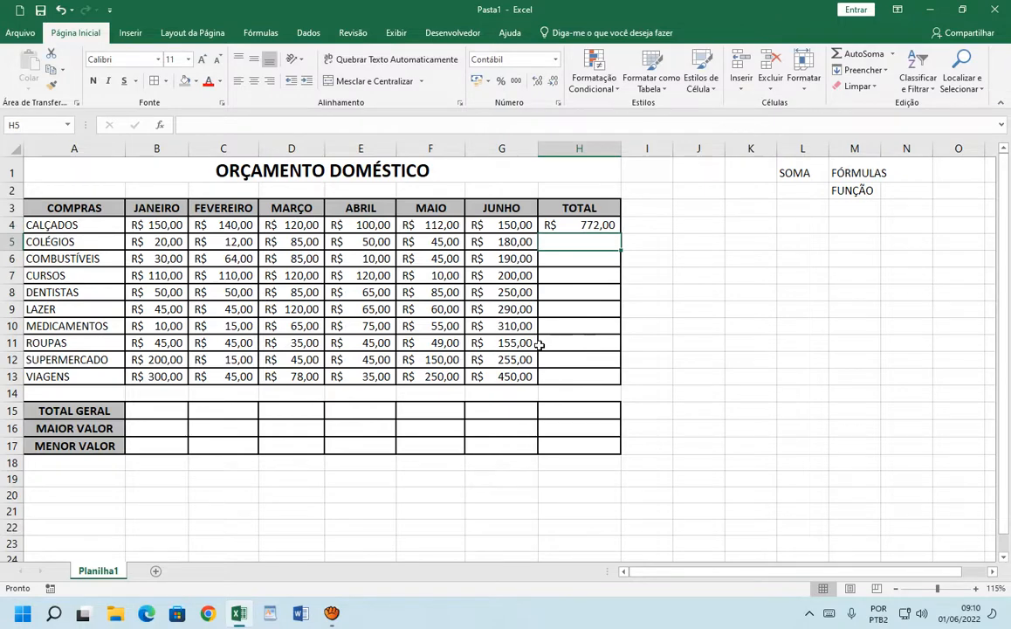
# Review the addition formula in the CALÇADOS total cell H4 and the cells it references.
pyautogui.click(565, 227)
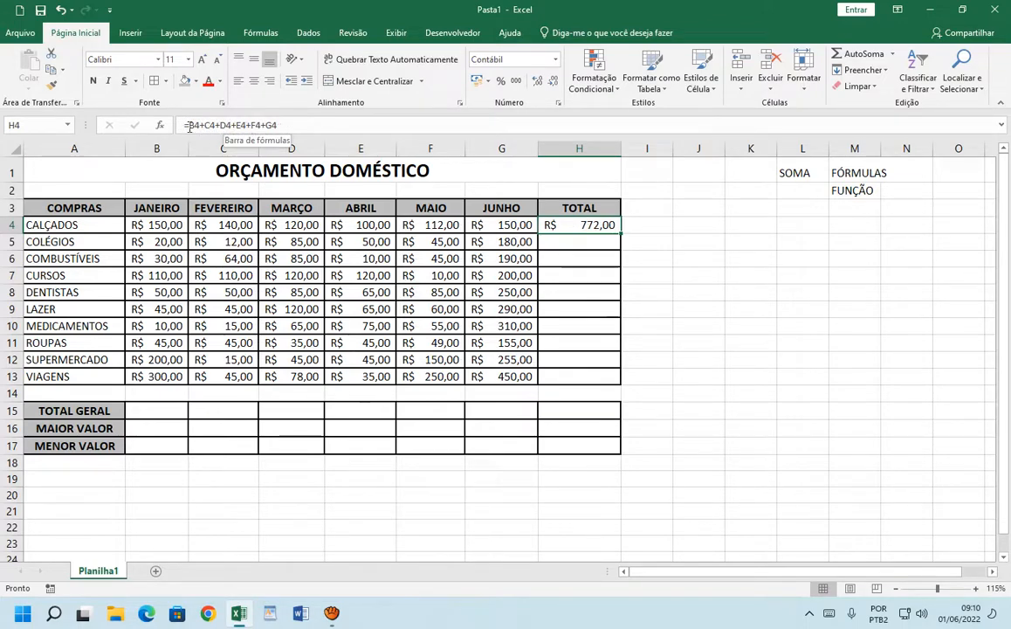
pyautogui.doubleClick(575, 225)
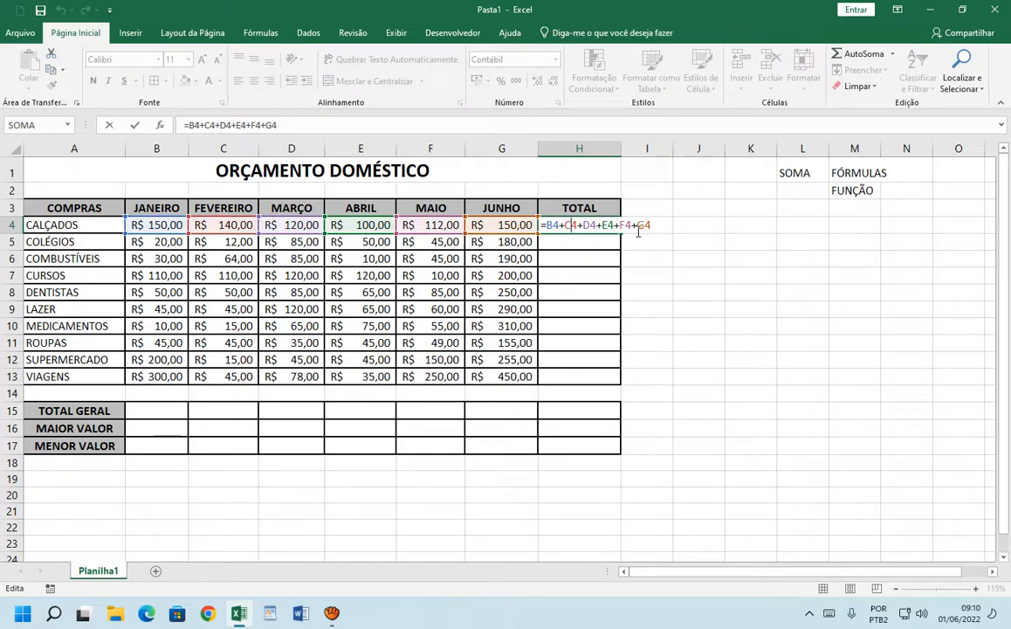
pyautogui.click(591, 227)
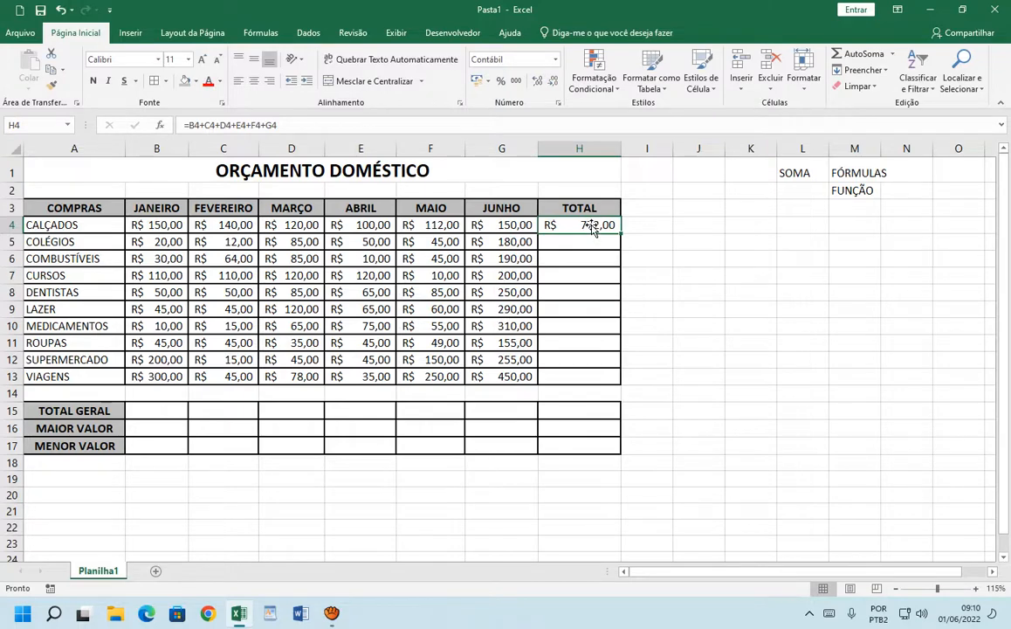
# Replace the addition formula in H4 with the function =SOMA(B4:G4) to total the CALÇADOS row.
pyautogui.press('Delete')
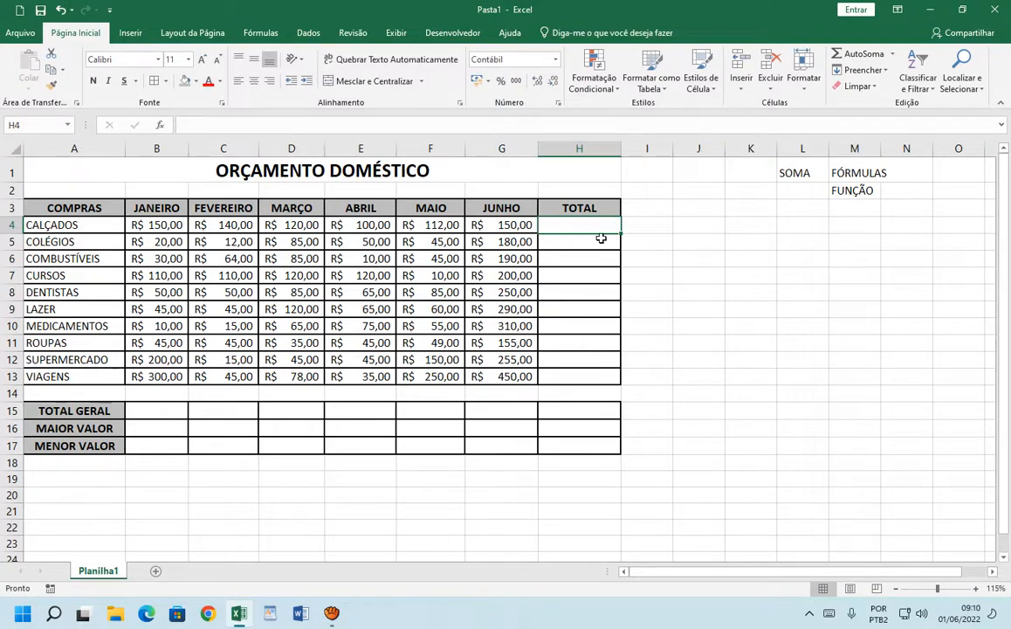
pyautogui.click(699, 273)
pyautogui.click(583, 227)
pyautogui.write('=')
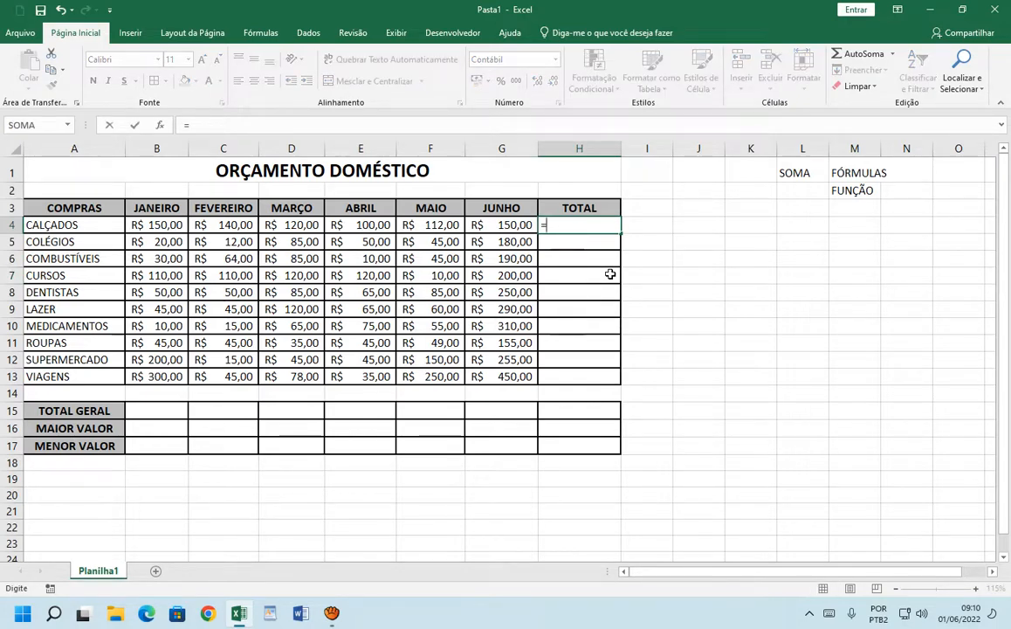
pyautogui.write('SOMA')
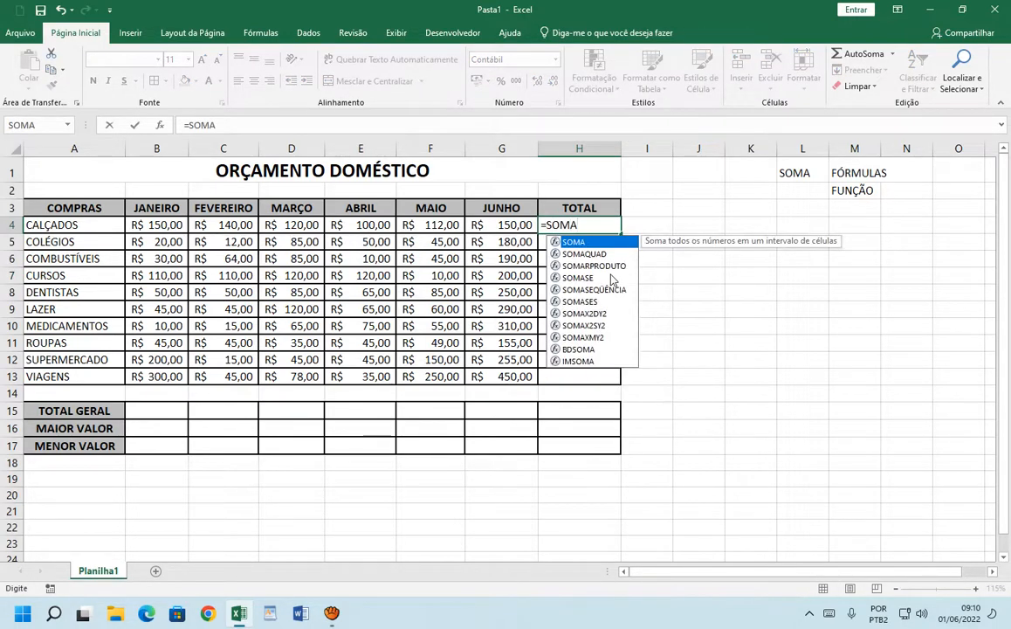
pyautogui.write('(')
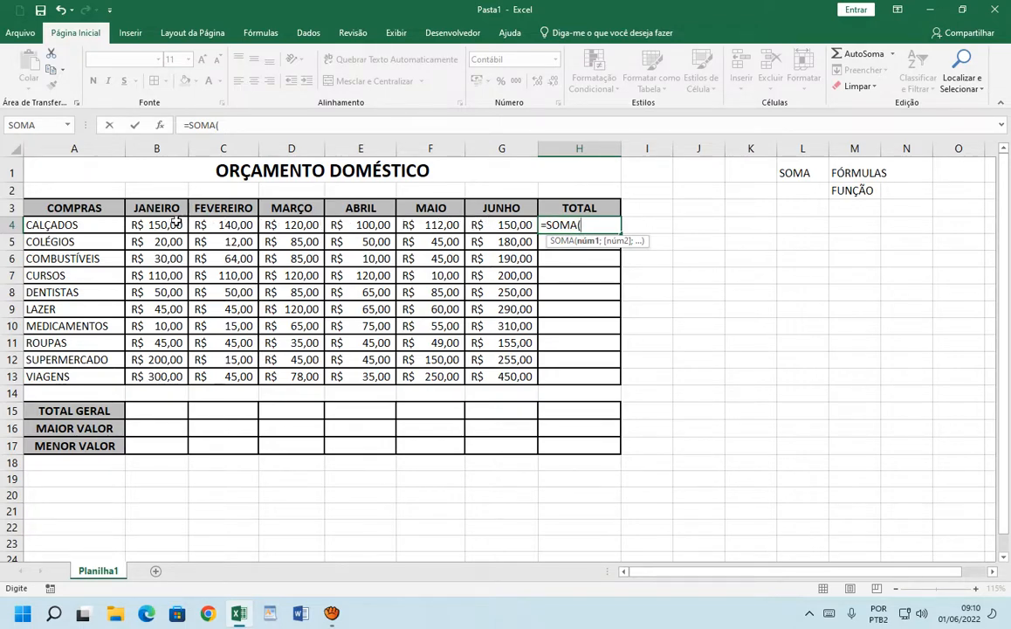
pyautogui.moveTo(163, 225); pyautogui.dragTo(203, 224)
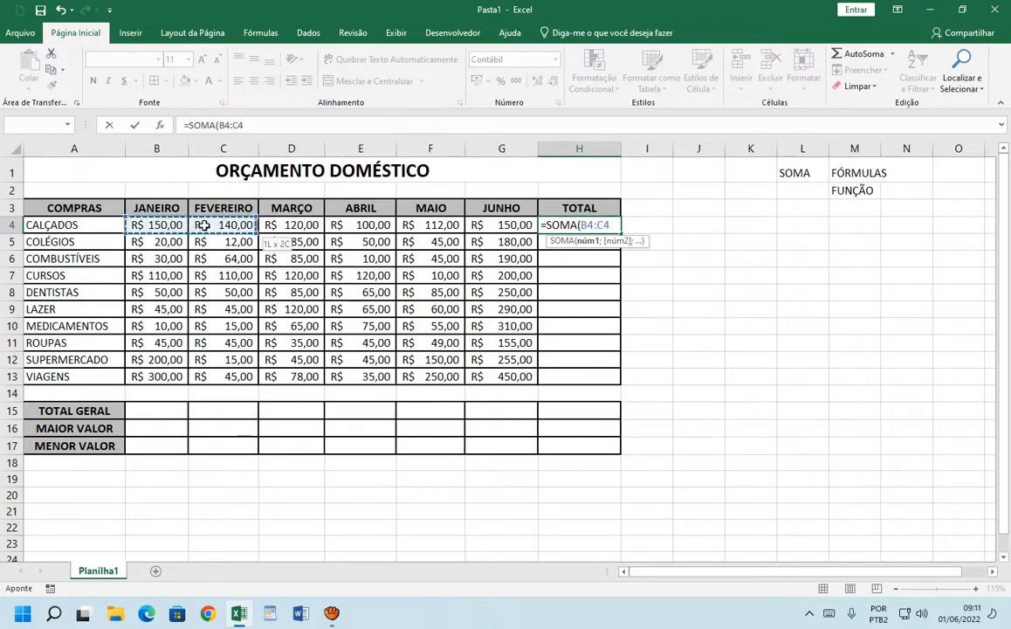
pyautogui.moveTo(274, 224); pyautogui.dragTo(497, 225)
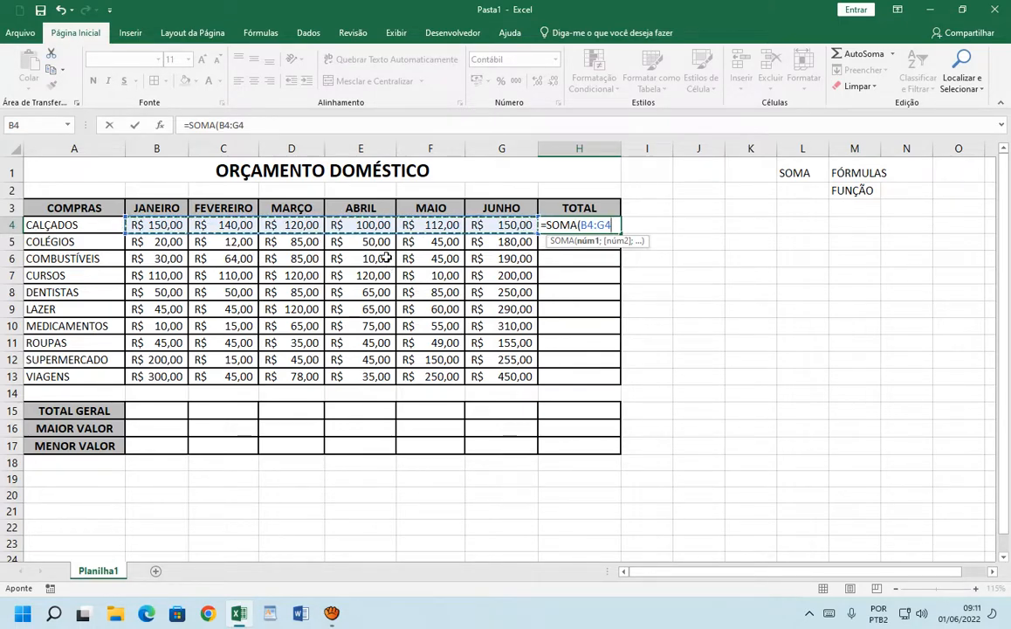
pyautogui.write(')')
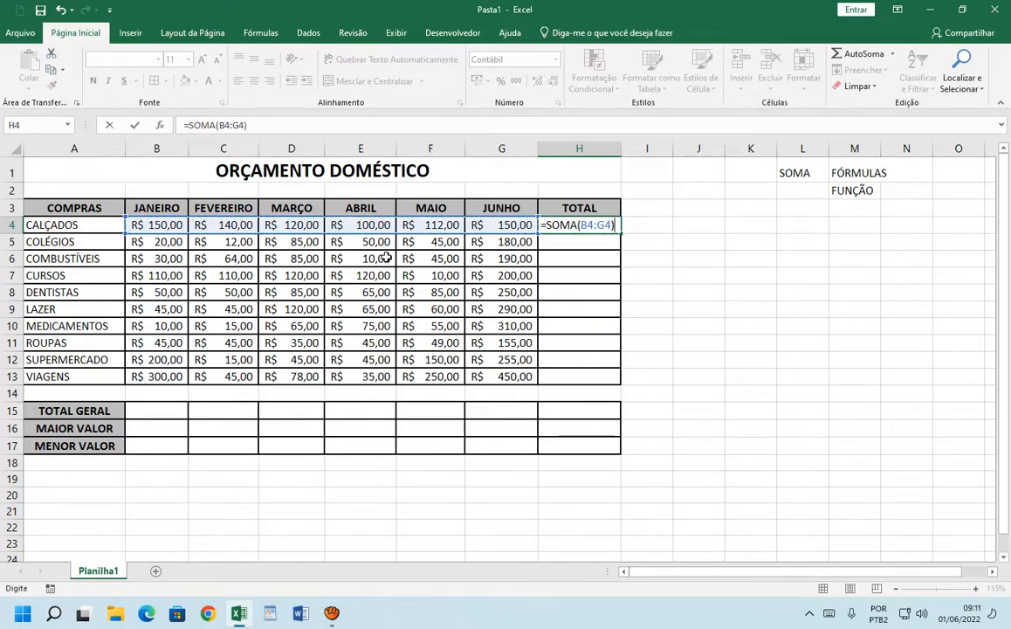
pyautogui.press('Return')
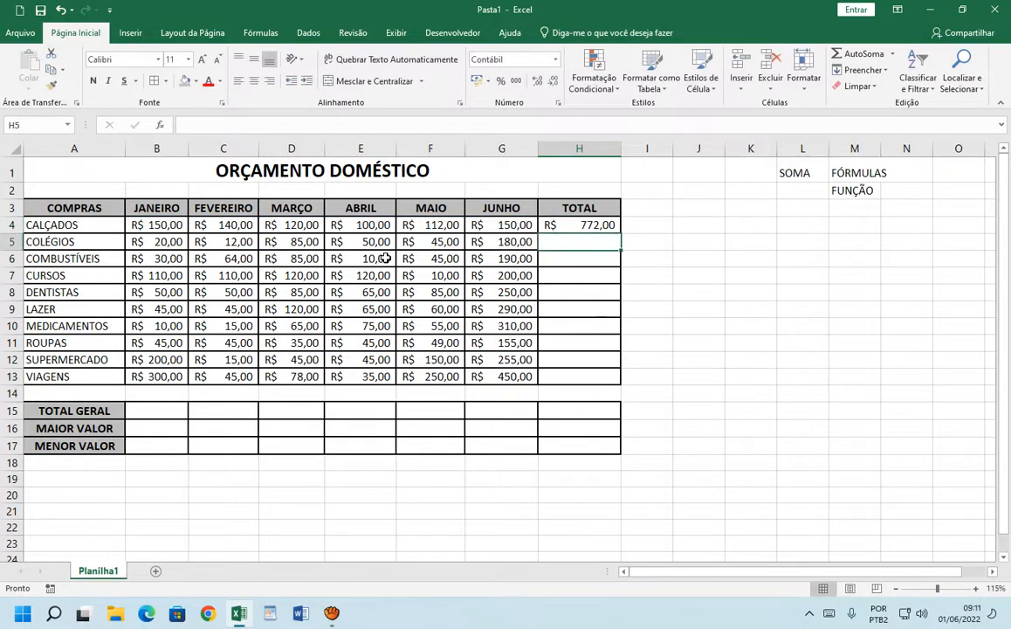
# Review the SOMA formula in H4 and go through the empty TOTAL cells below it down to H13.
pyautogui.click(609, 225)
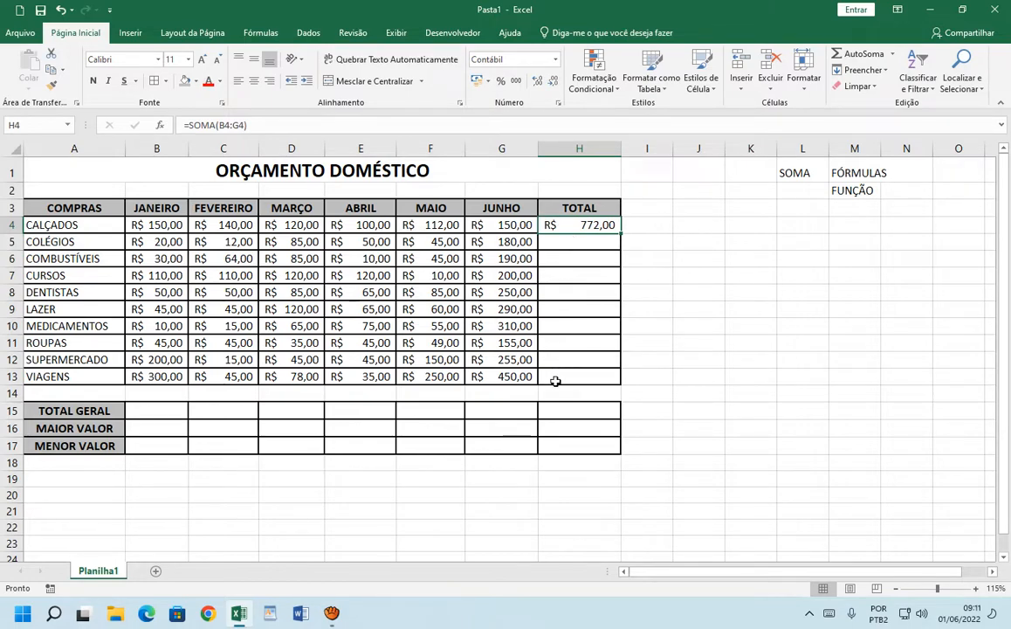
pyautogui.click(589, 256)
pyautogui.press('Return')
pyautogui.press('Return')
pyautogui.press('Return')
pyautogui.press('Return')
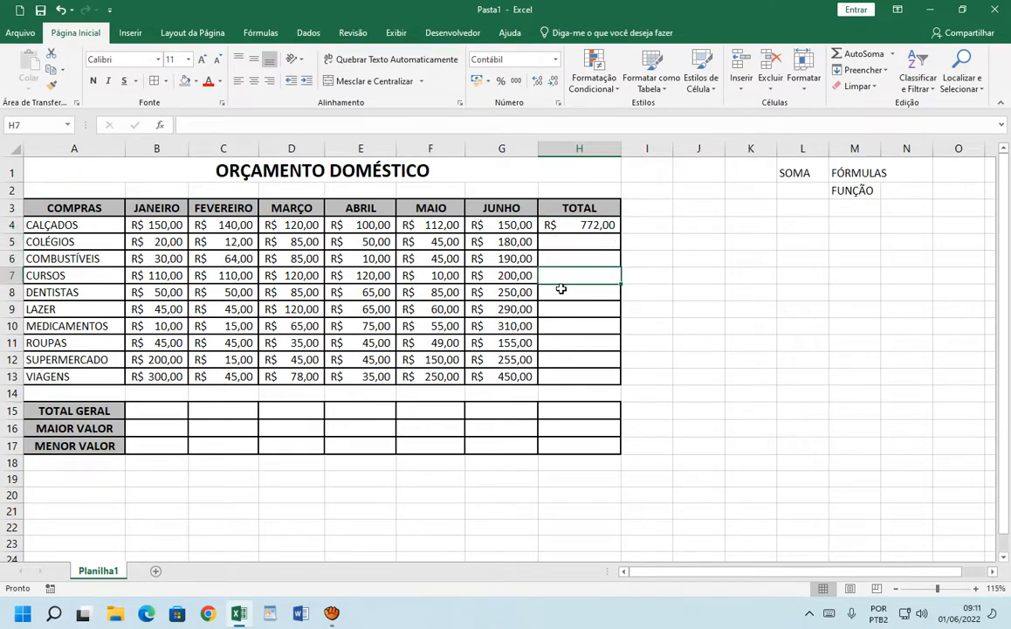
pyautogui.press('Return')
pyautogui.press('Return')
pyautogui.press('Return')
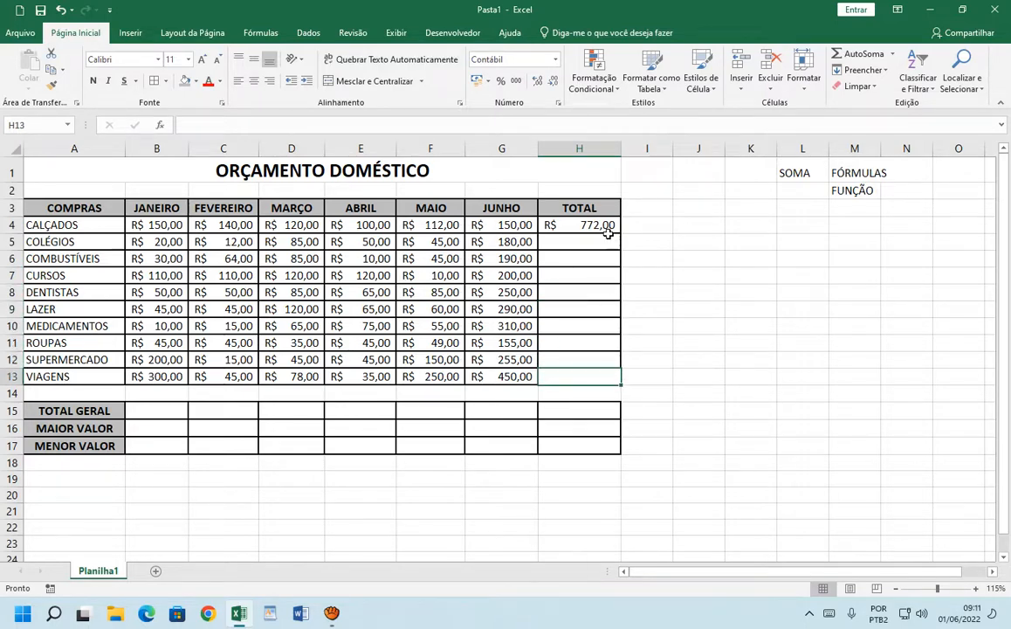
# Copy the SOMA formula from H4 down through H13 to total the remaining expense rows.
pyautogui.click(566, 223)
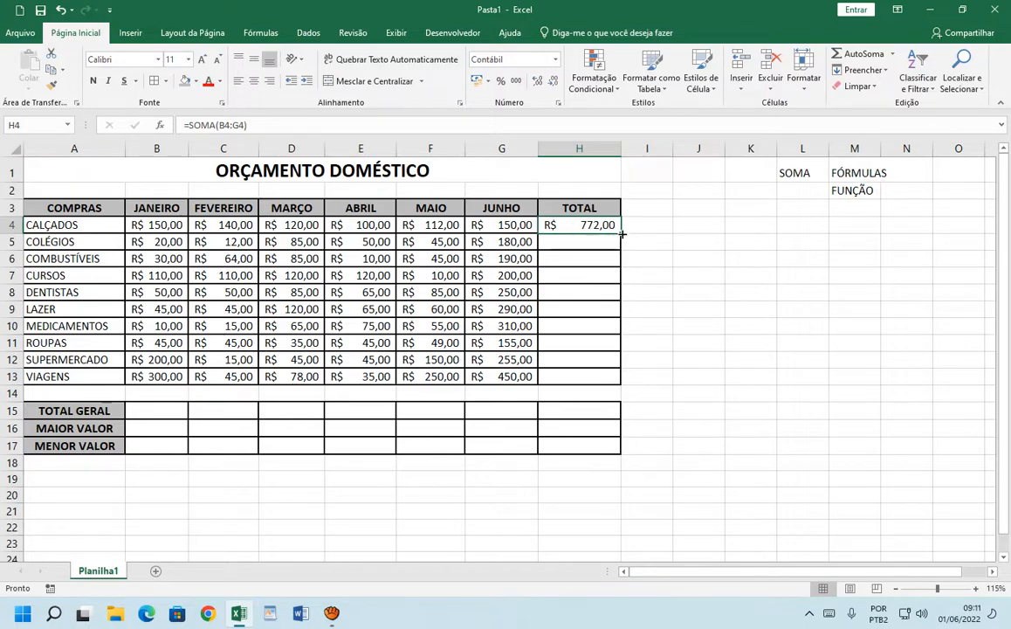
pyautogui.moveTo(621, 232); pyautogui.dragTo(602, 342)
pyautogui.moveTo(603, 379); pyautogui.dragTo(603, 379)
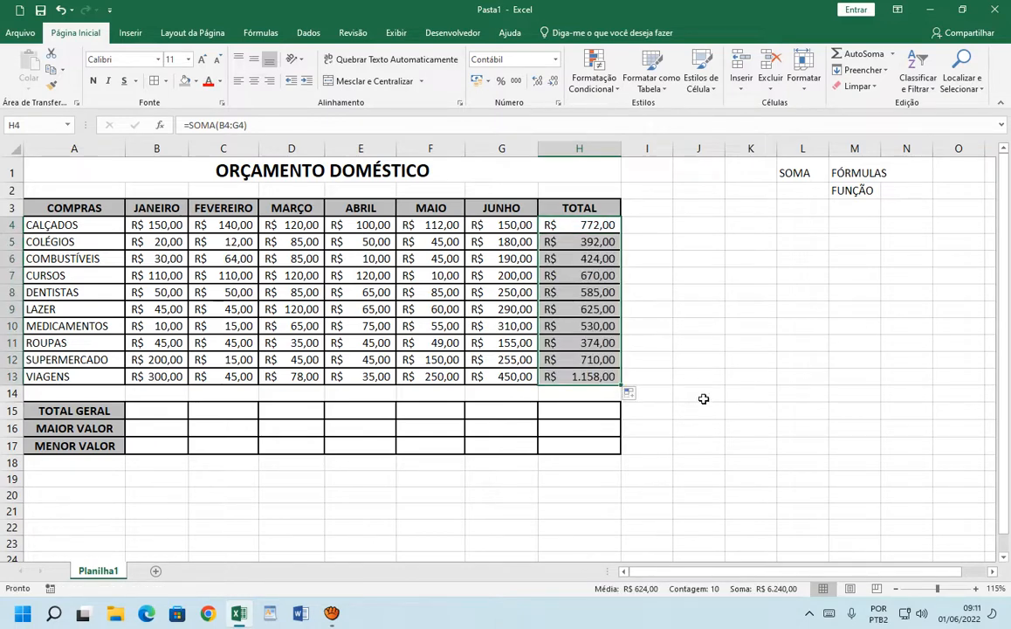
pyautogui.click(739, 360)
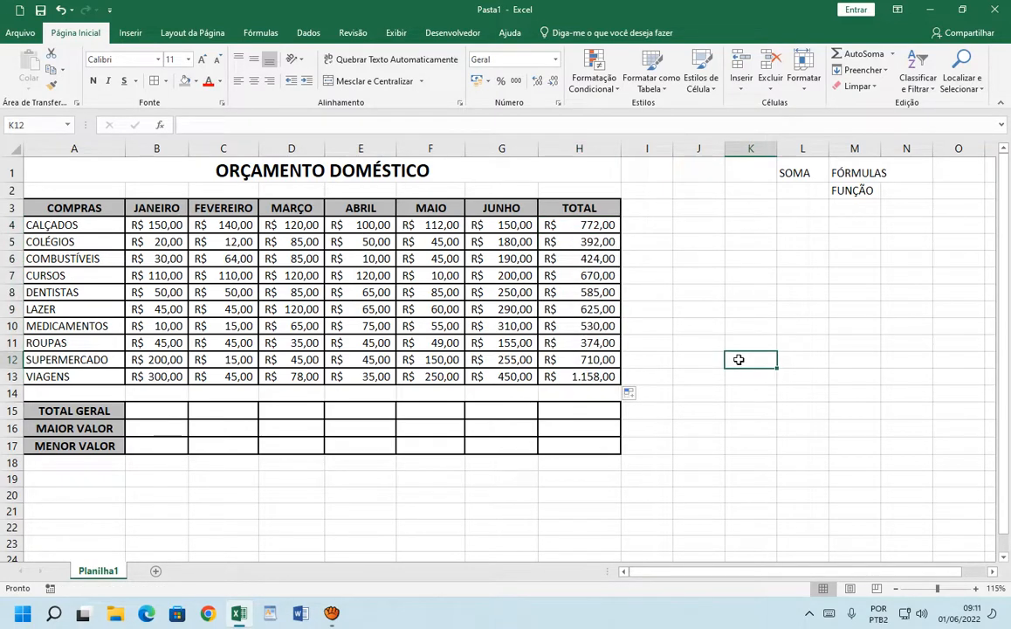
# Examine the JANEIRO, FEVEREIRO and MARÇO values in rows 4 to 13 and their TOTAL GERAL cells B15:D15.
pyautogui.click(142, 409)
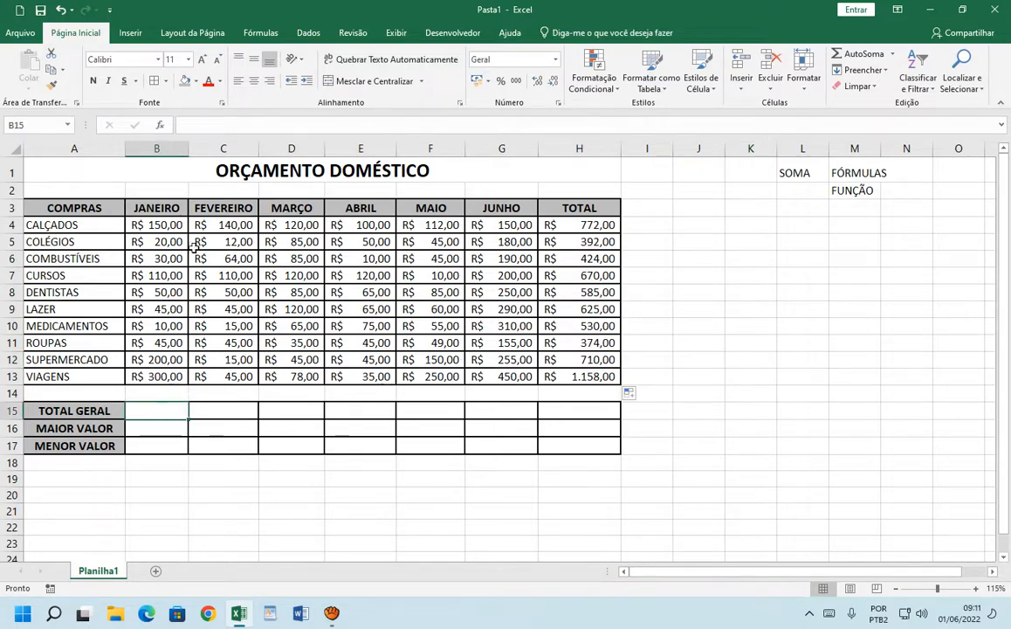
pyautogui.moveTo(169, 225); pyautogui.dragTo(145, 376)
pyautogui.moveTo(154, 223); pyautogui.dragTo(149, 377)
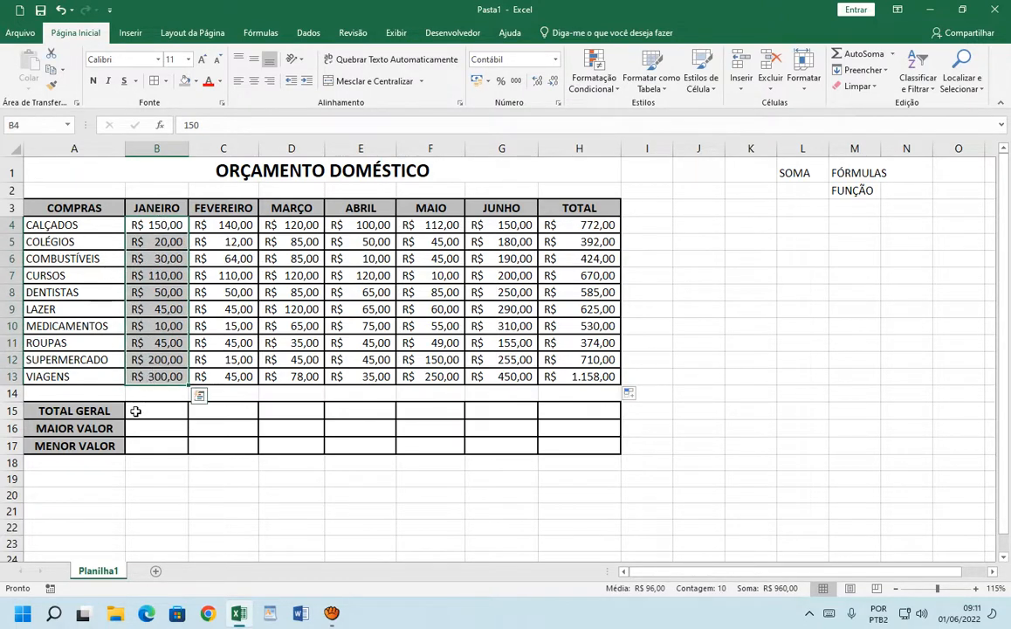
pyautogui.click(134, 411)
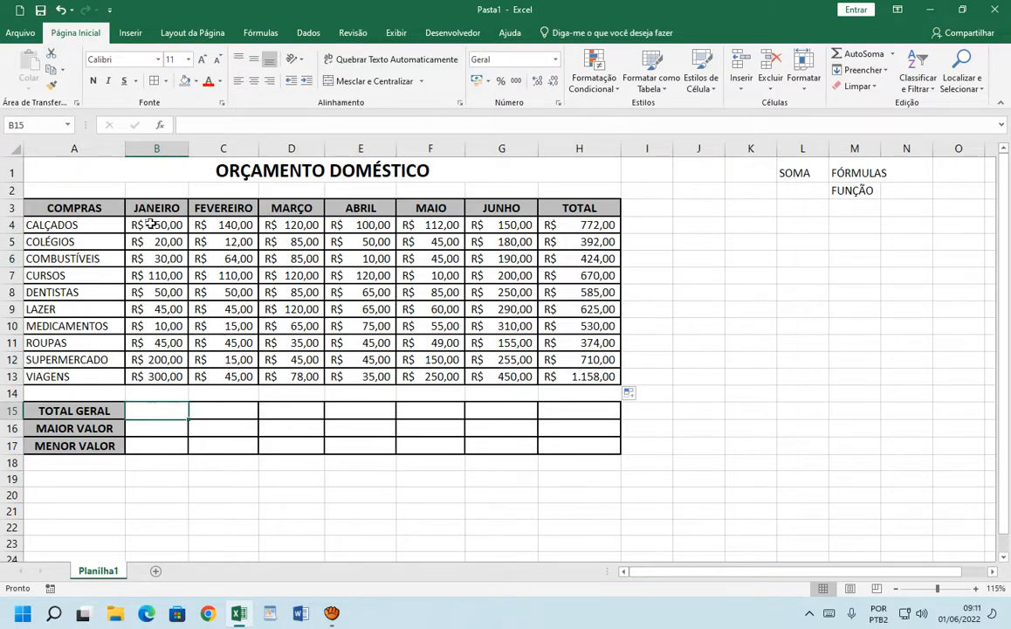
pyautogui.moveTo(151, 224); pyautogui.dragTo(148, 379)
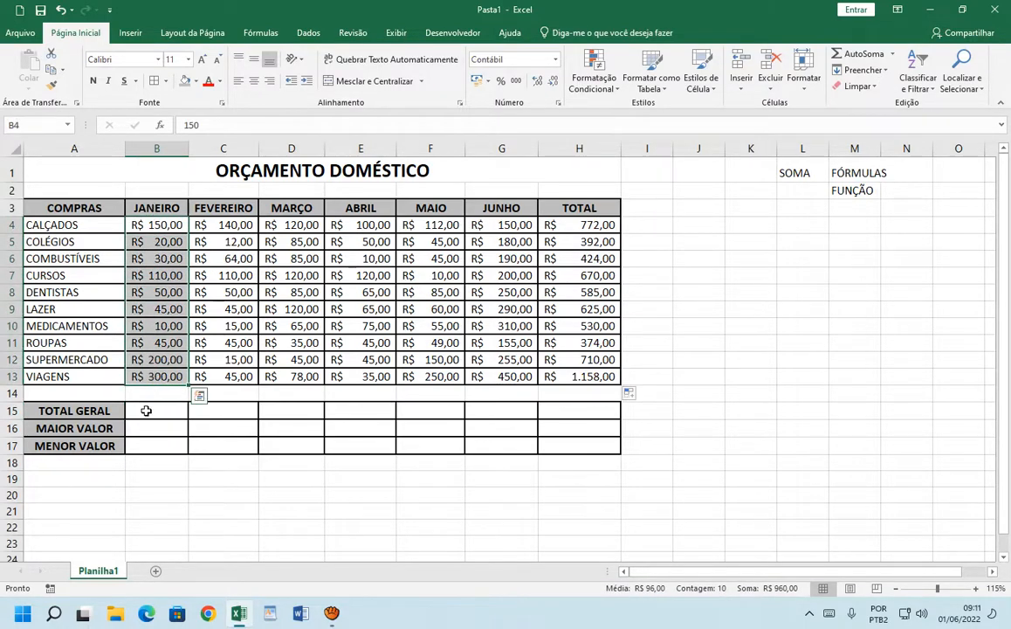
pyautogui.click(146, 410)
pyautogui.click(215, 227)
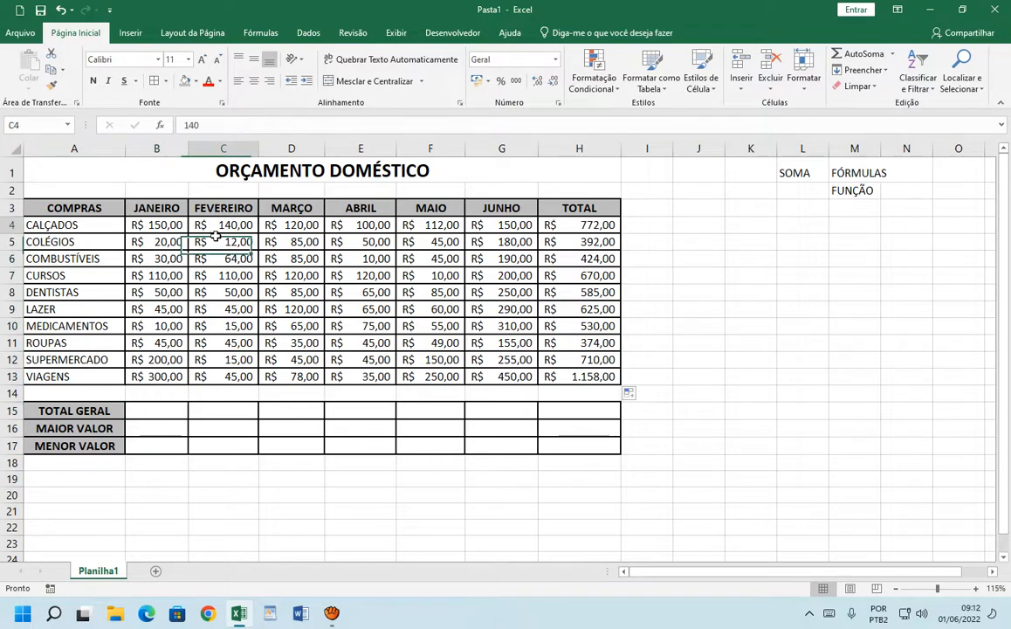
pyautogui.moveTo(215, 236); pyautogui.dragTo(217, 376)
pyautogui.click(218, 408)
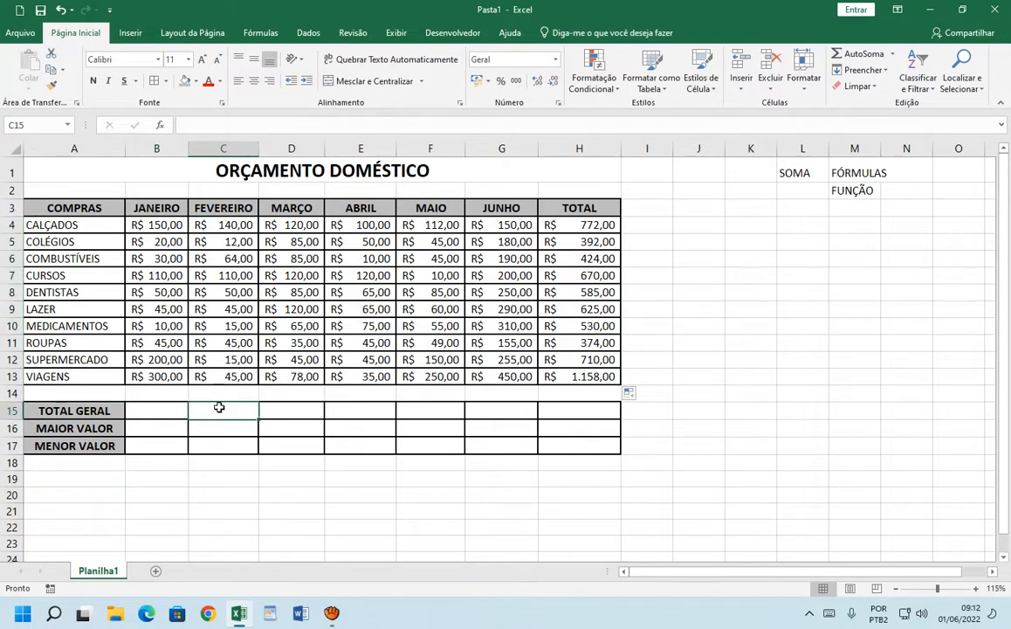
pyautogui.moveTo(278, 225); pyautogui.dragTo(295, 377)
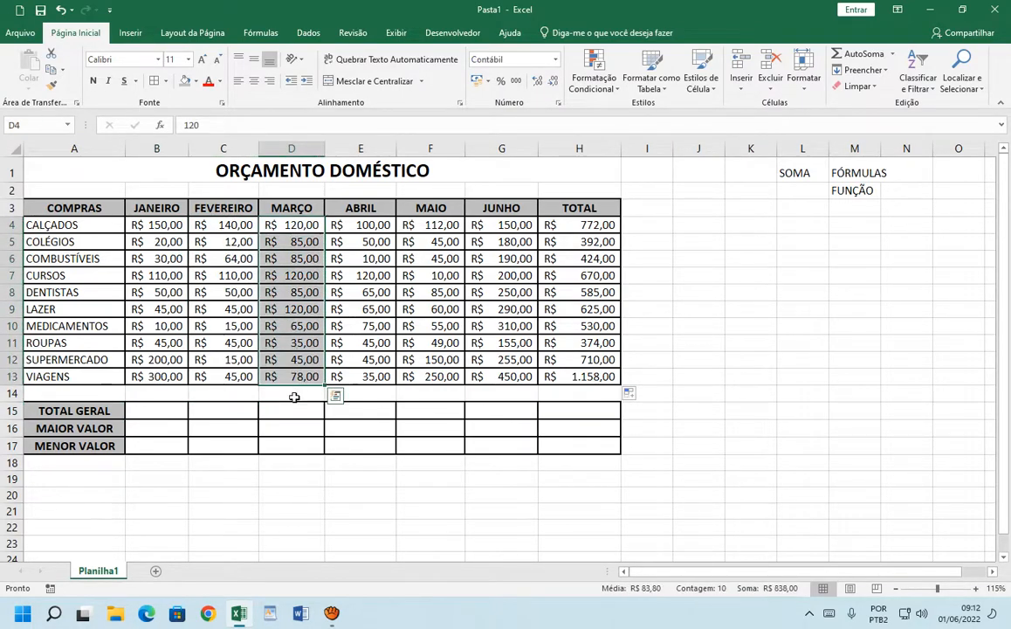
pyautogui.click(293, 409)
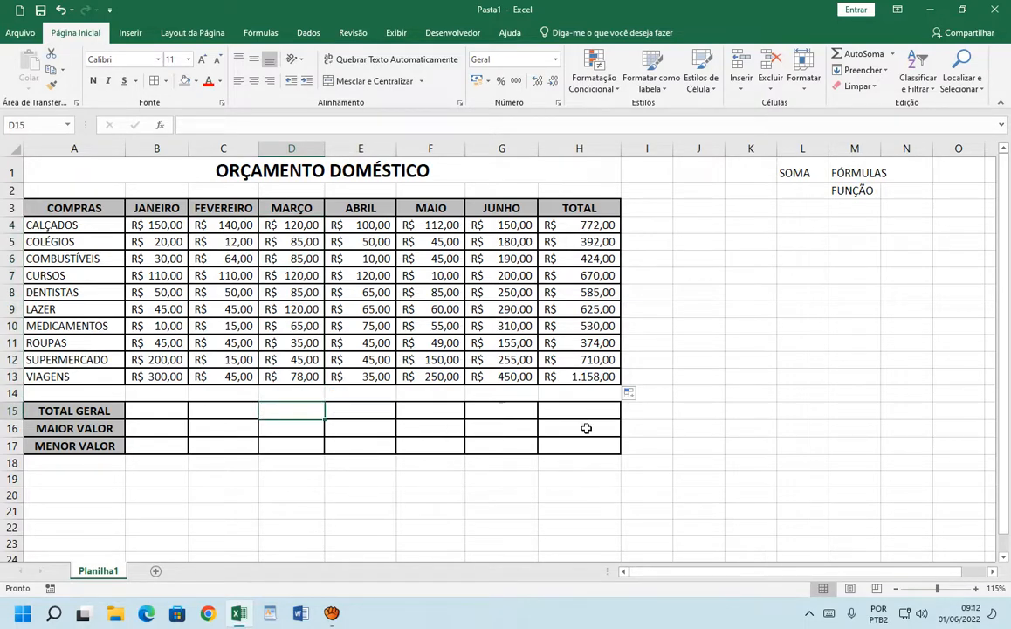
# Enter =SOMA(B4:B13) in B15 to calculate the TOTAL GERAL for JANEIRO.
pyautogui.click(161, 408)
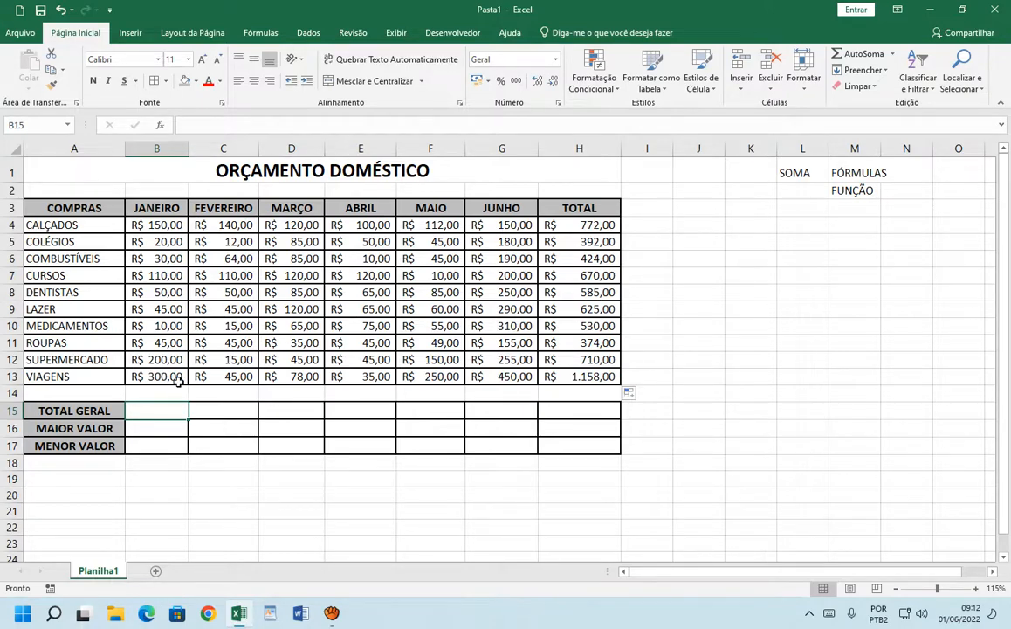
pyautogui.write('=SOMA')
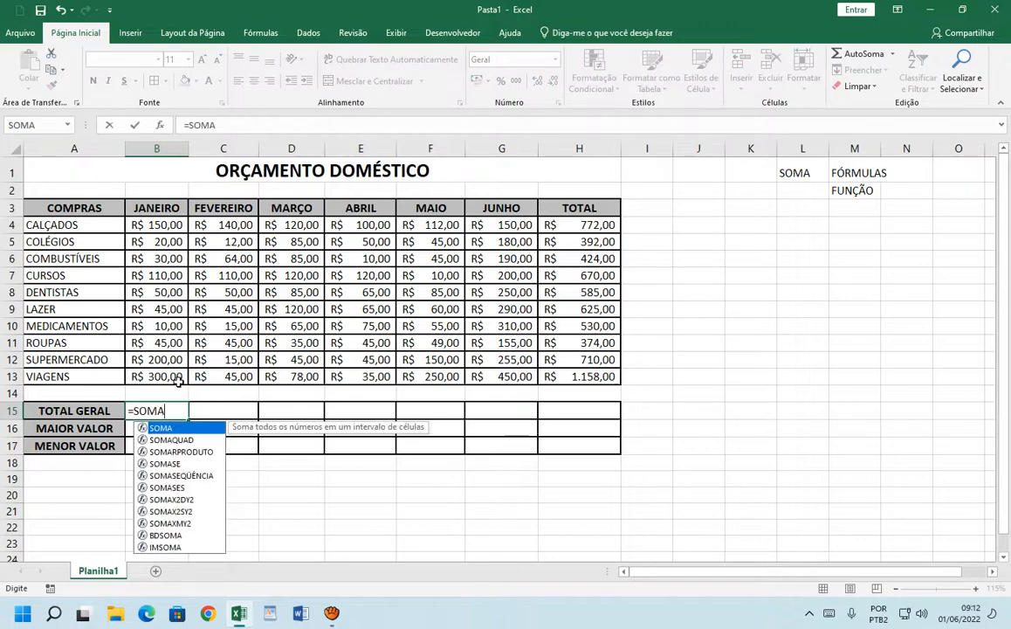
pyautogui.write('(')
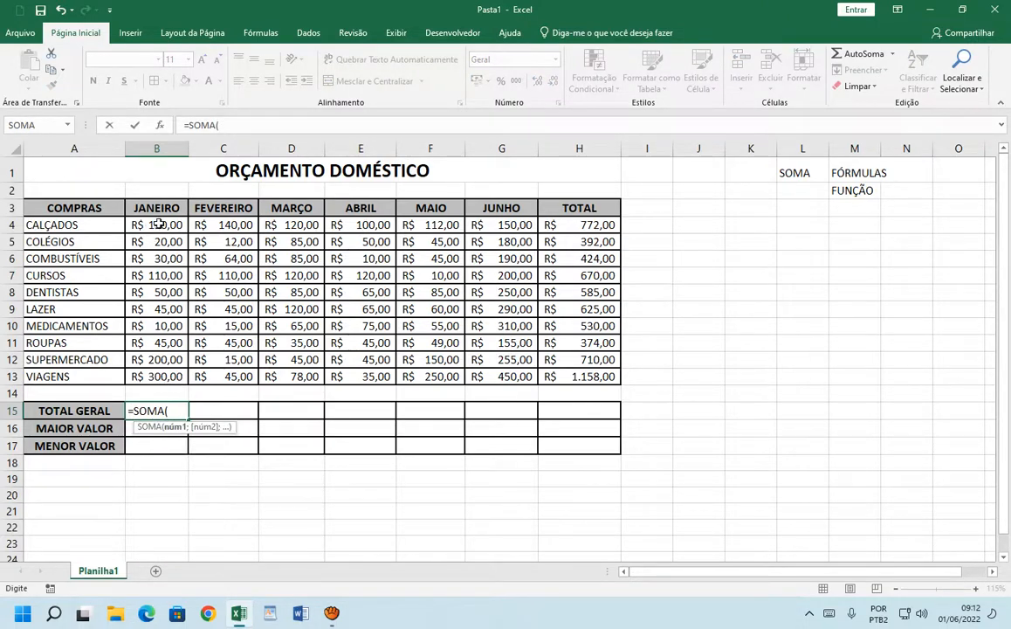
pyautogui.moveTo(162, 224); pyautogui.dragTo(166, 376)
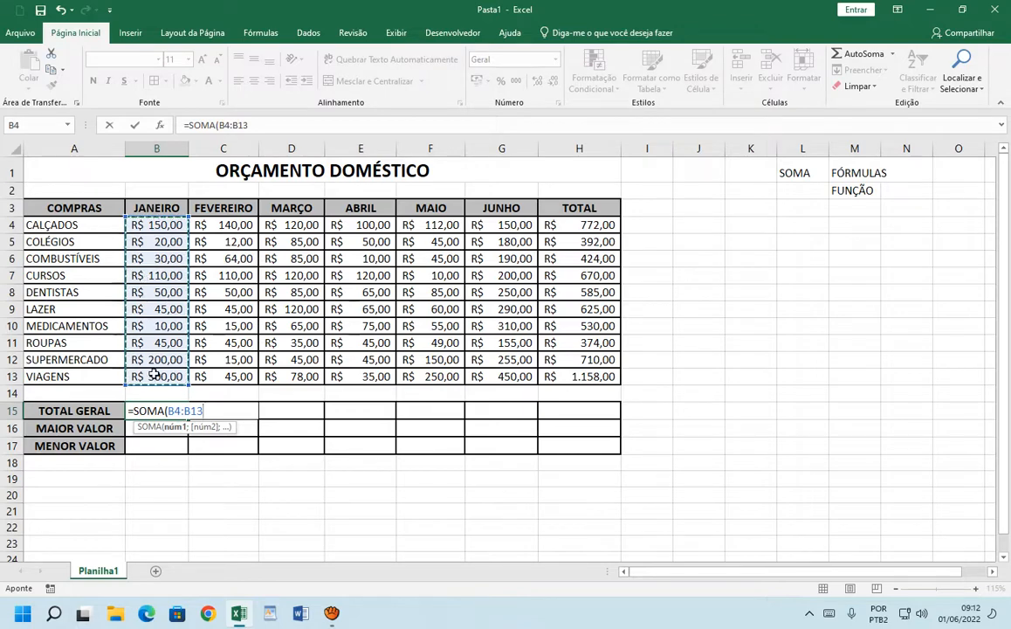
pyautogui.write(')')
pyautogui.hotkey('ctrl', 'Return')
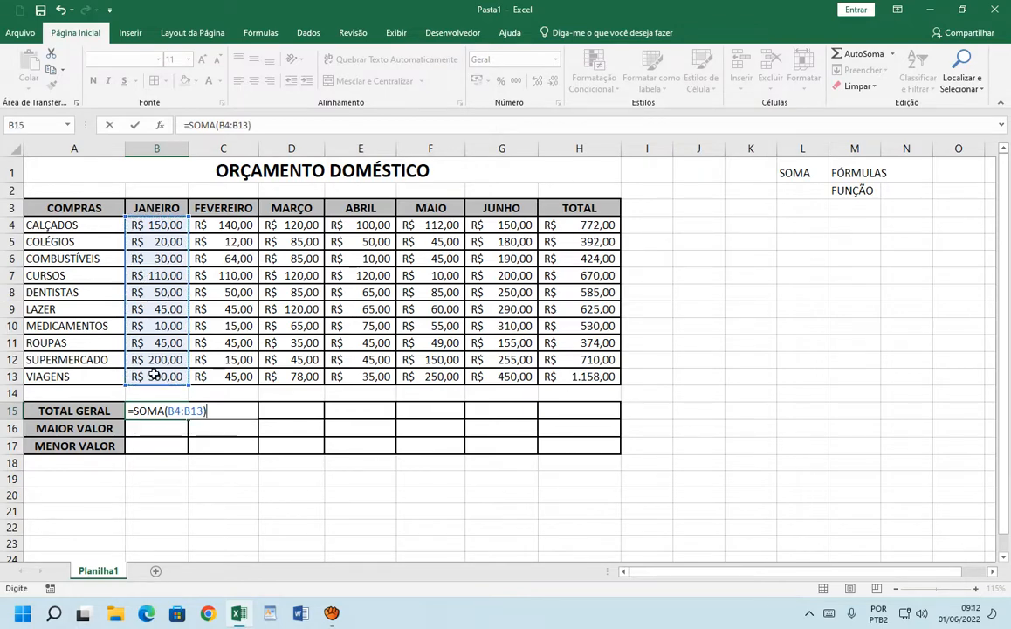
pyautogui.press('Return')
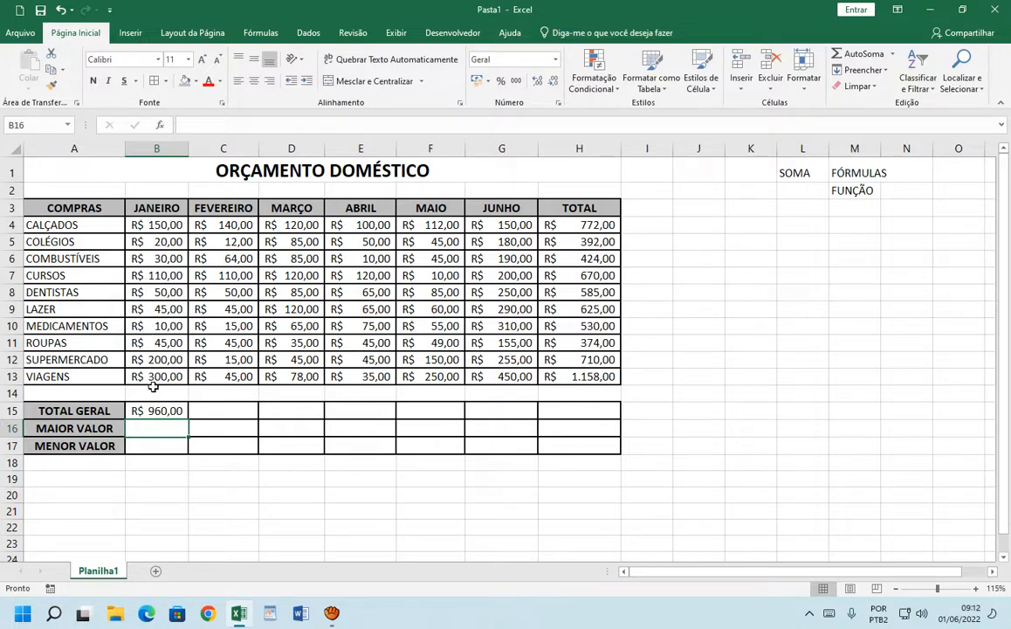
# Go through the empty TOTAL GERAL cells C15 to H15 that still need a sum.
pyautogui.click(218, 411)
pyautogui.click(284, 410)
pyautogui.click(359, 414)
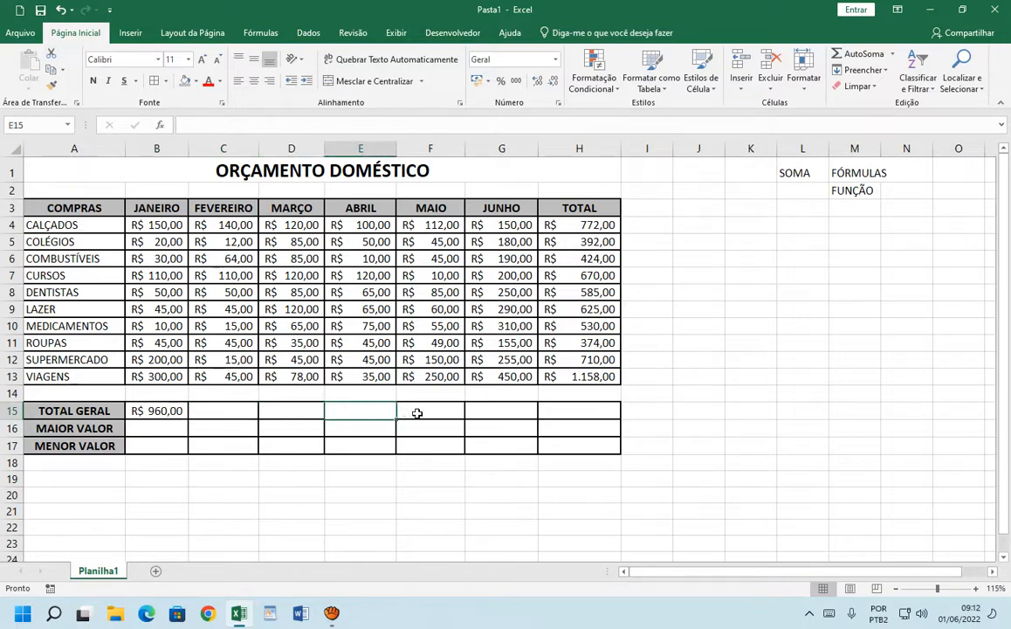
pyautogui.click(417, 413)
pyautogui.click(489, 411)
pyautogui.click(550, 411)
pyautogui.click(231, 409)
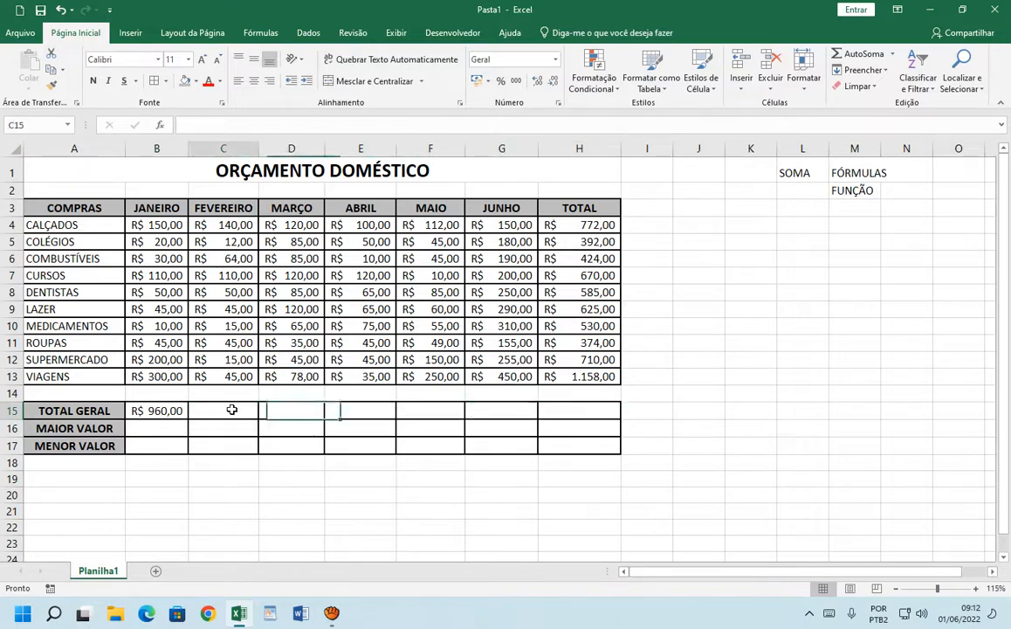
pyautogui.click(349, 410)
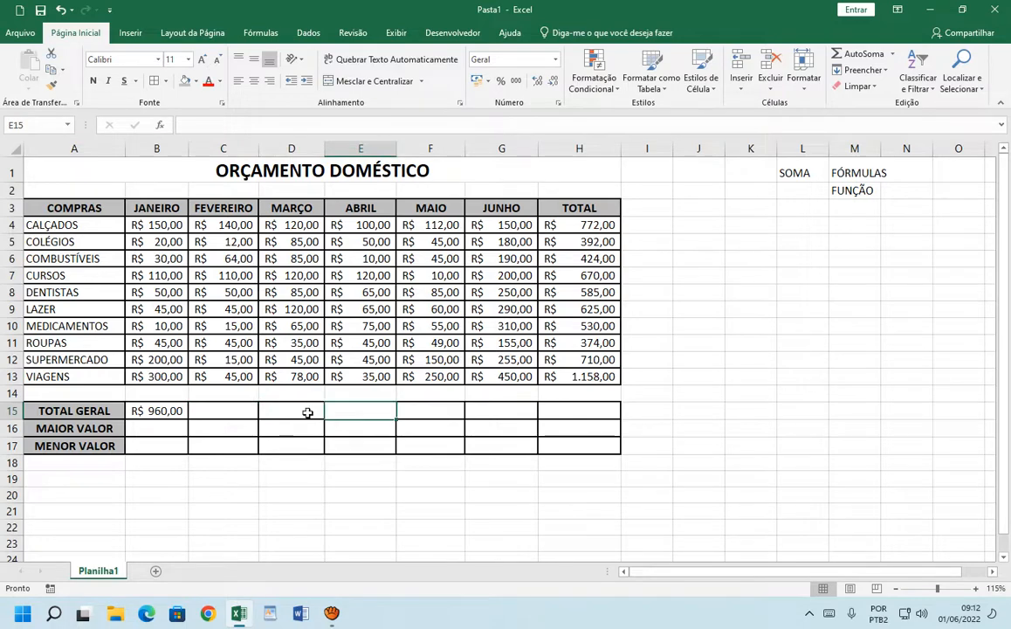
# Copy the SOMA formula from B15 across through H15 to complete the TOTAL GERAL row.
pyautogui.click(152, 411)
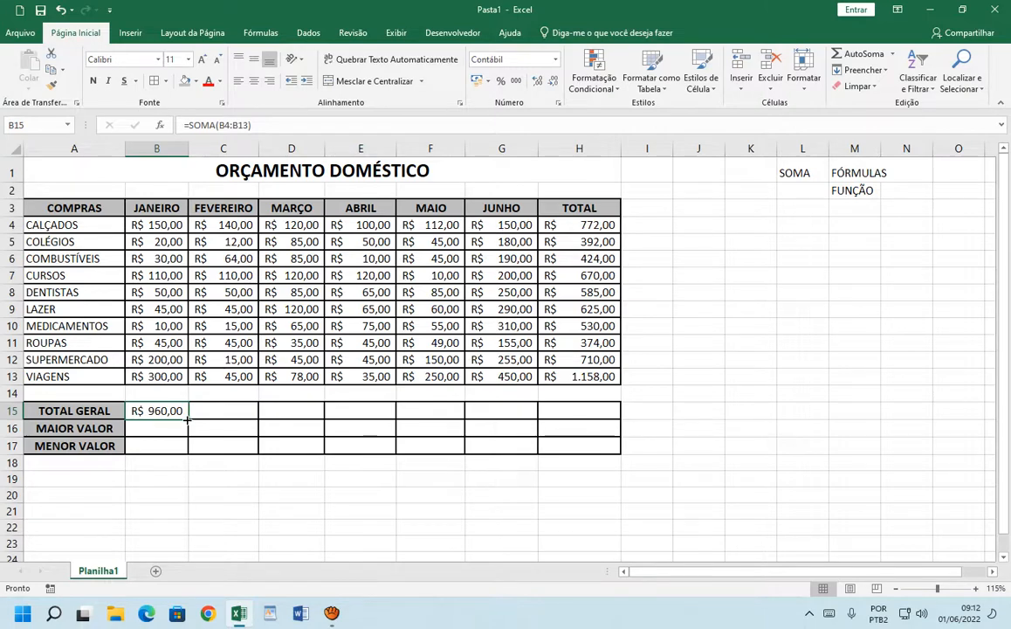
pyautogui.moveTo(186, 419); pyautogui.dragTo(509, 415)
pyautogui.moveTo(570, 417); pyautogui.dragTo(572, 417)
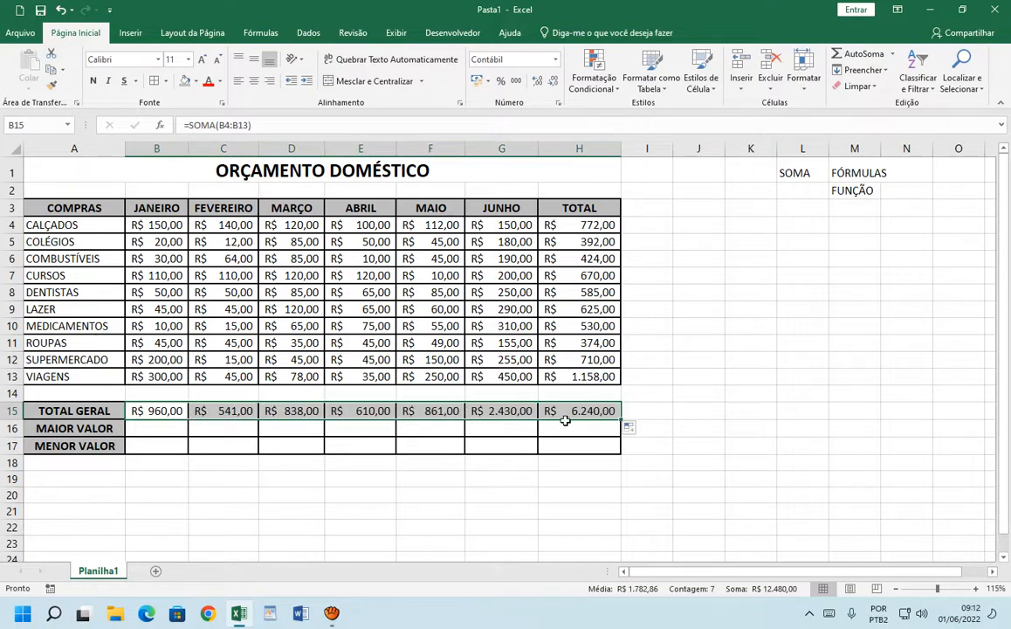
# Enter the function note MÁXIMO in L2, below SOMA, and widen column L so the text fits.
pyautogui.click(157, 430)
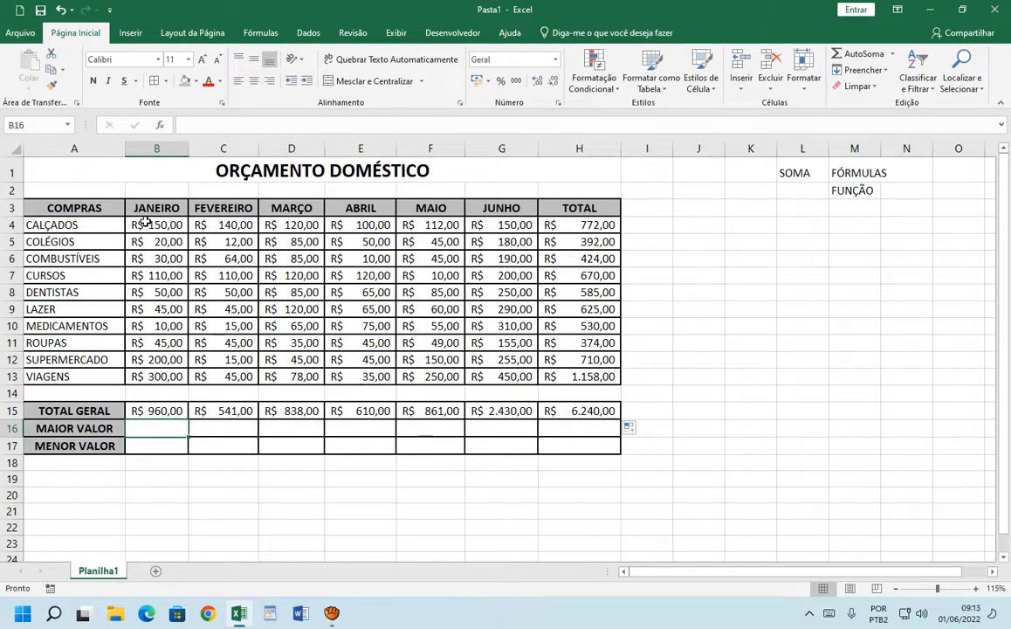
pyautogui.moveTo(145, 218); pyautogui.dragTo(144, 377)
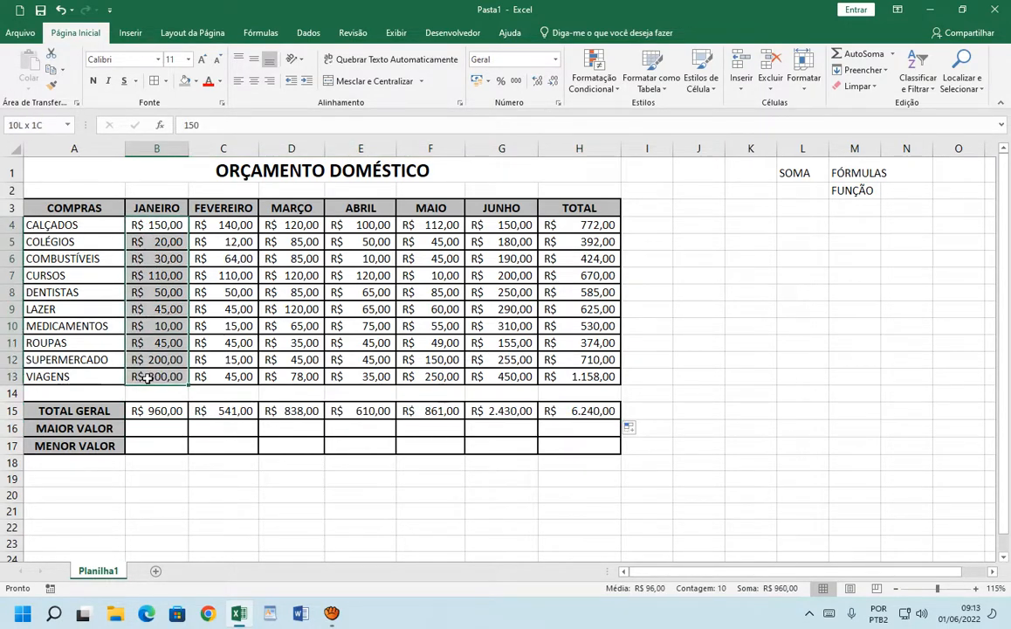
pyautogui.moveTo(142, 223); pyautogui.dragTo(151, 378)
pyautogui.moveTo(151, 224); pyautogui.dragTo(156, 377)
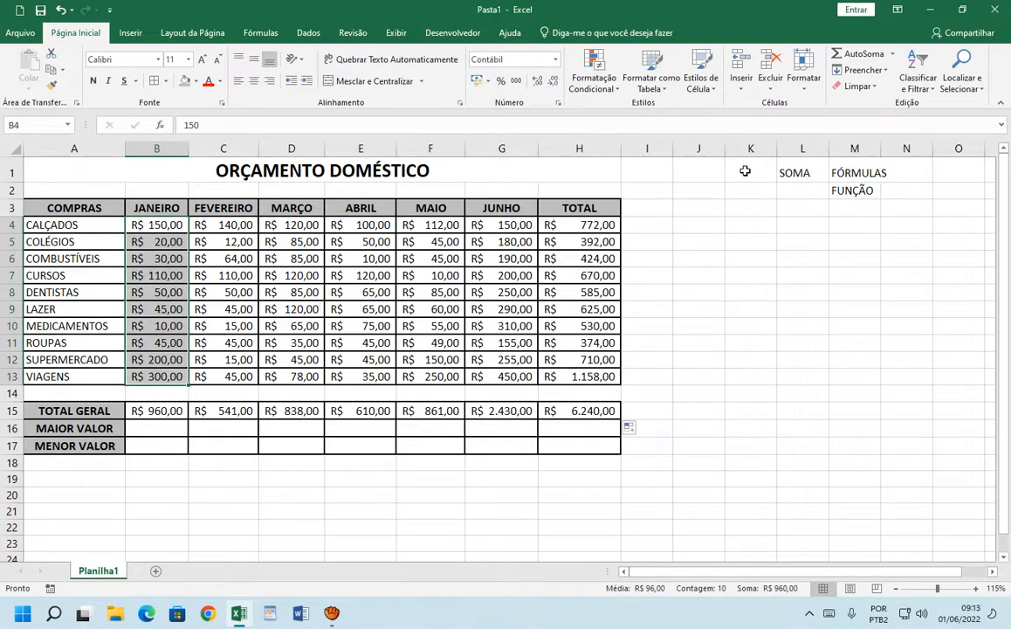
pyautogui.click(790, 191)
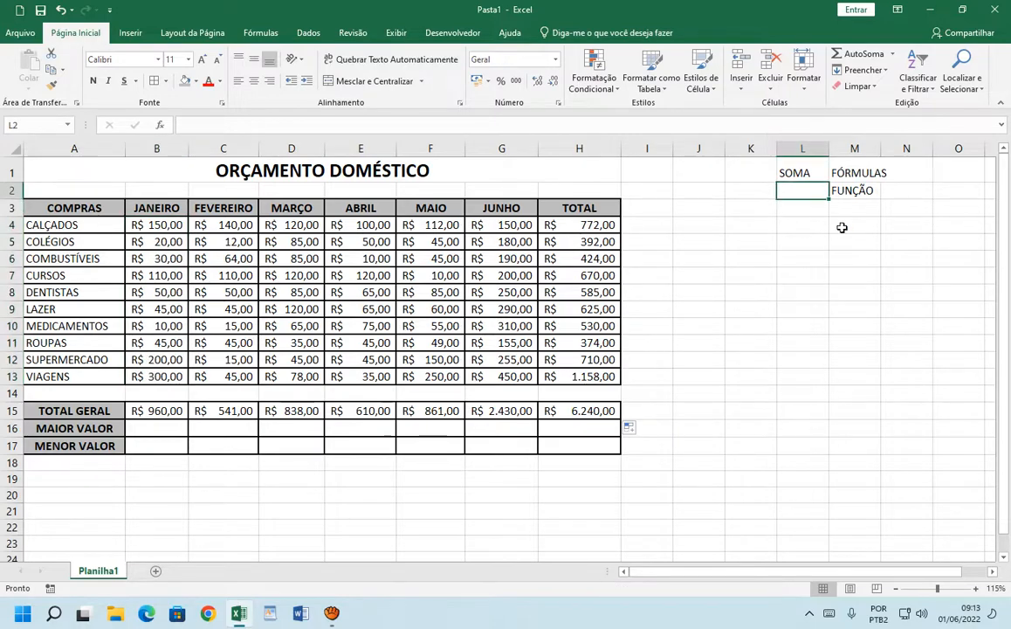
pyautogui.write('MÁXIMO')
pyautogui.press('Return')
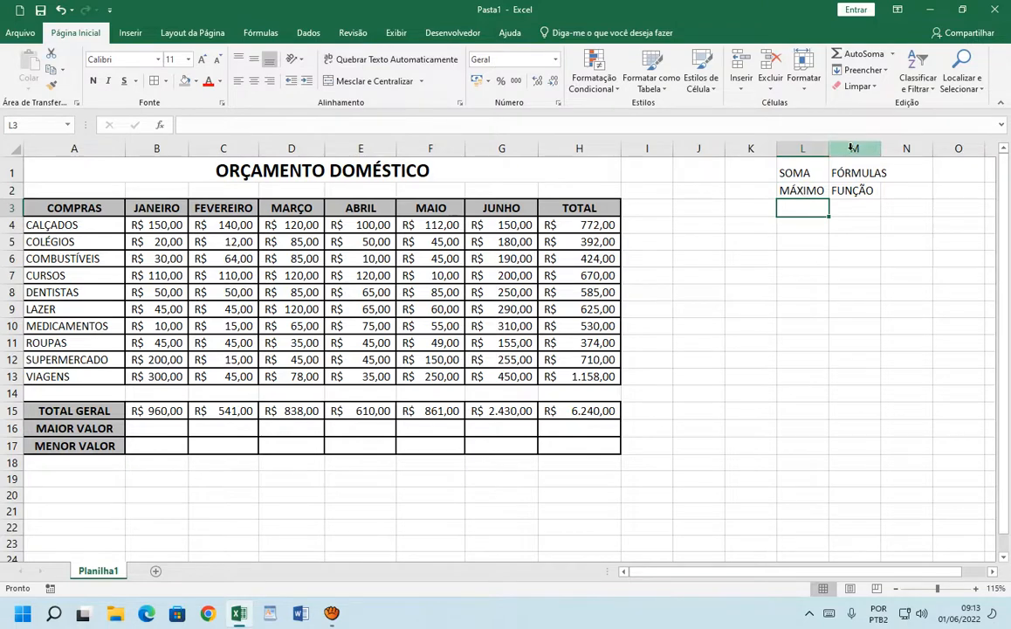
pyautogui.moveTo(831, 147); pyautogui.dragTo(853, 148)
pyautogui.click(805, 191)
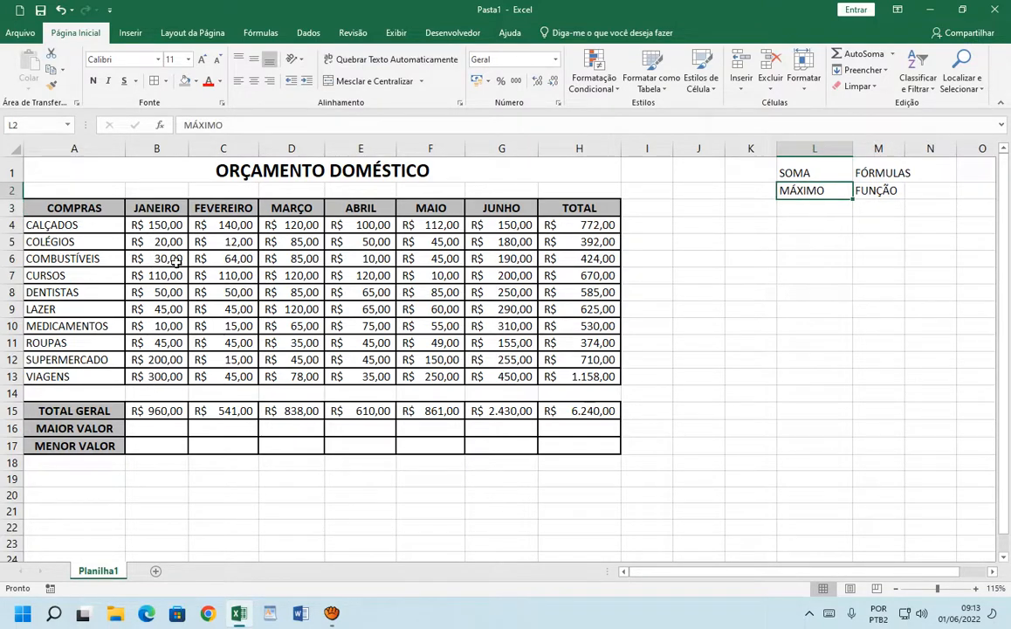
# Enter =MÁXIMO(B4:B13) in B16 to calculate the MAIOR VALOR for JANEIRO.
pyautogui.moveTo(171, 222); pyautogui.dragTo(159, 359)
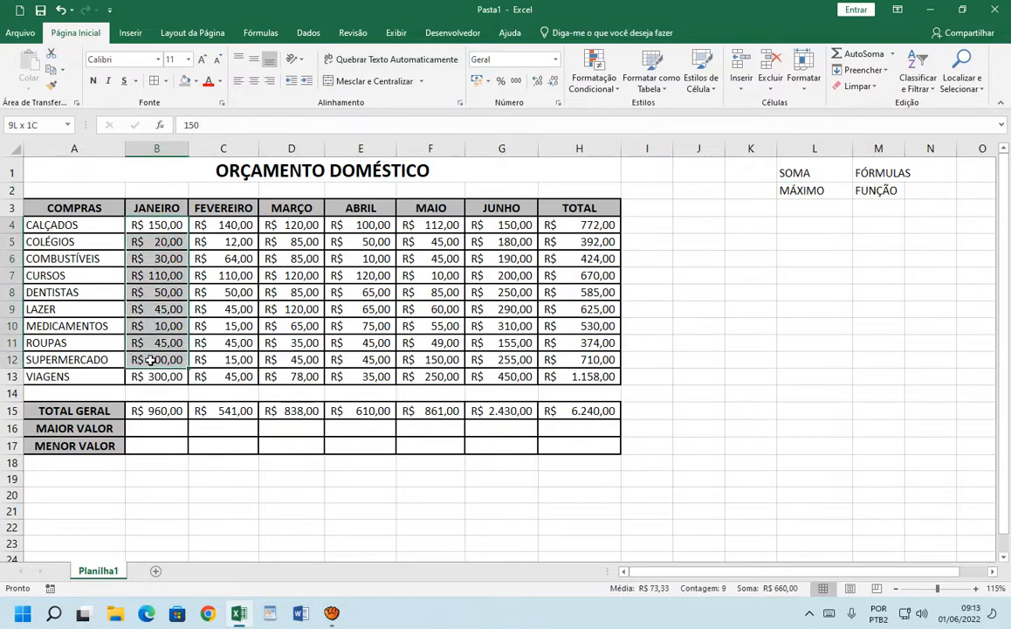
pyautogui.click(149, 428)
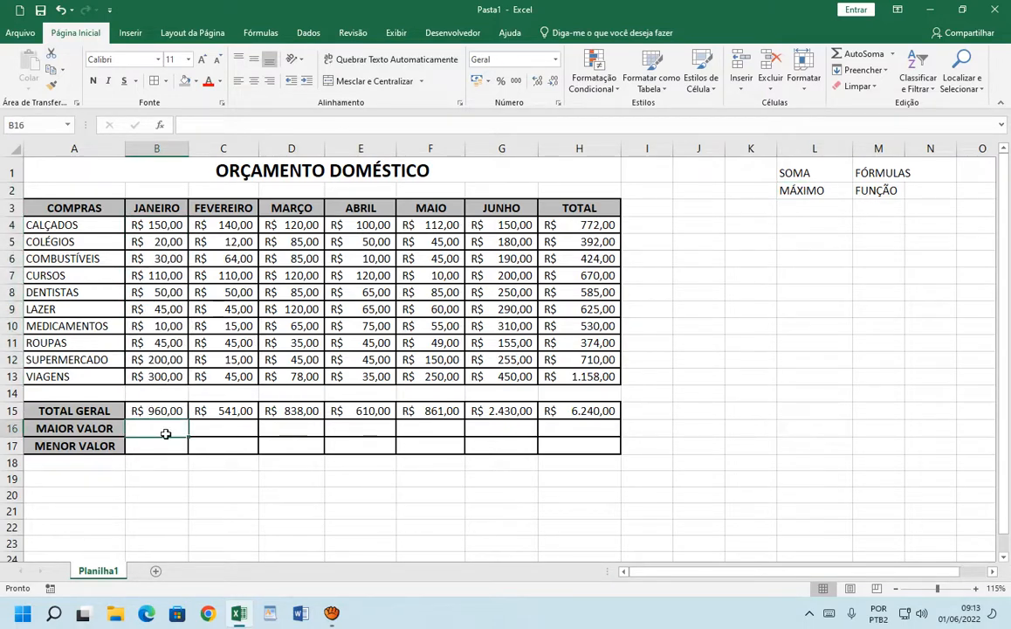
pyautogui.write('=')
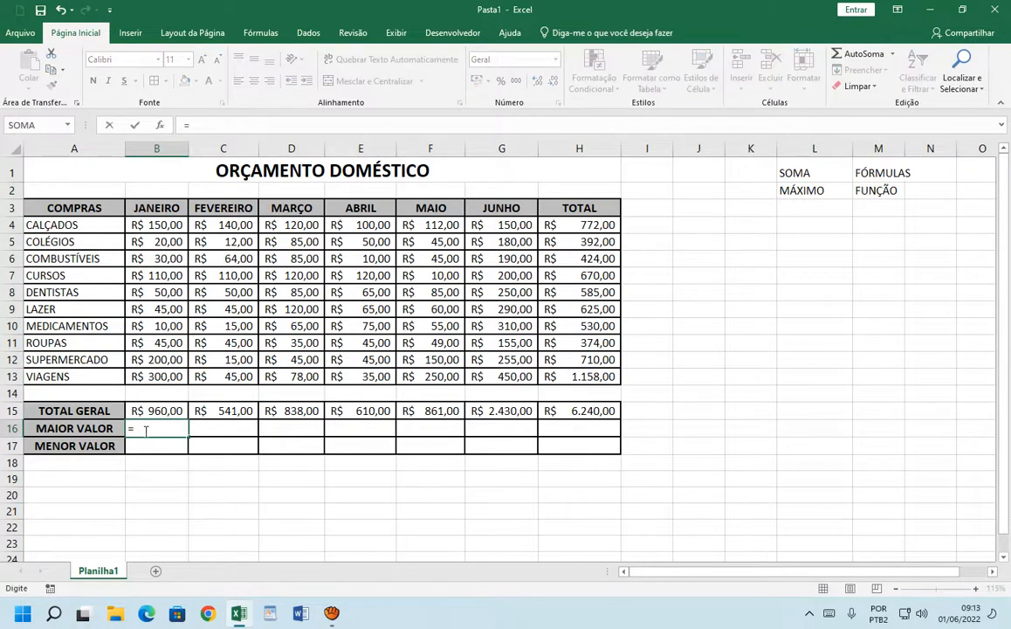
pyautogui.write('MÁXIMO')
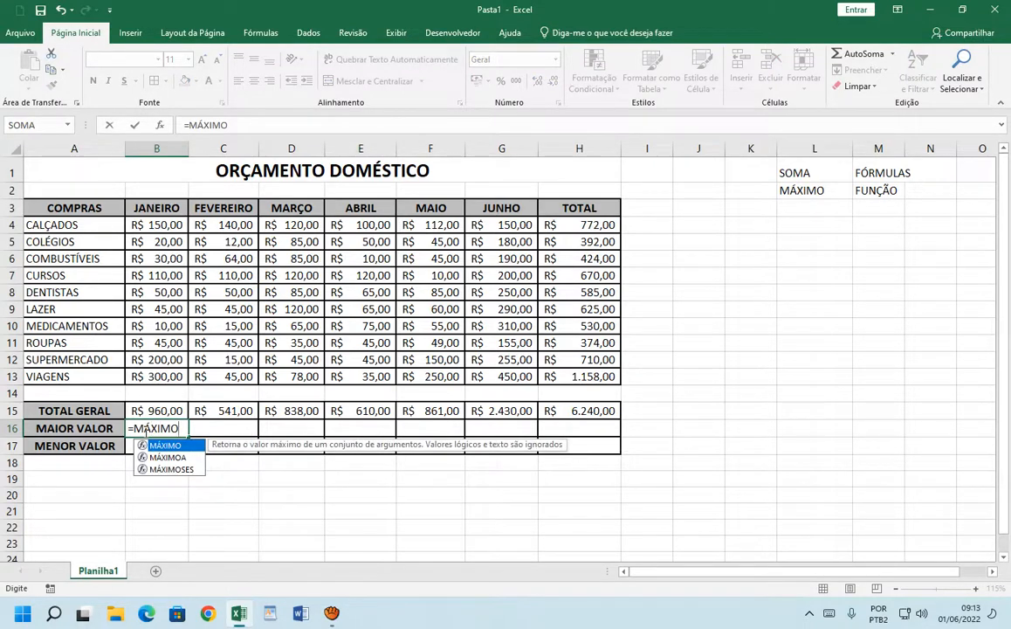
pyautogui.write('(')
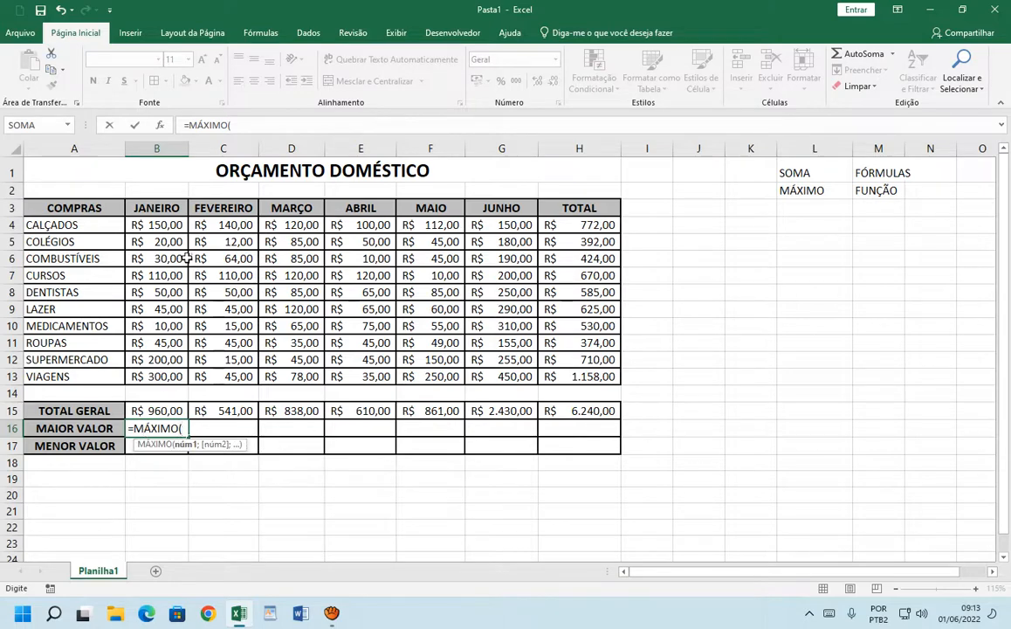
pyautogui.moveTo(155, 225); pyautogui.dragTo(145, 375)
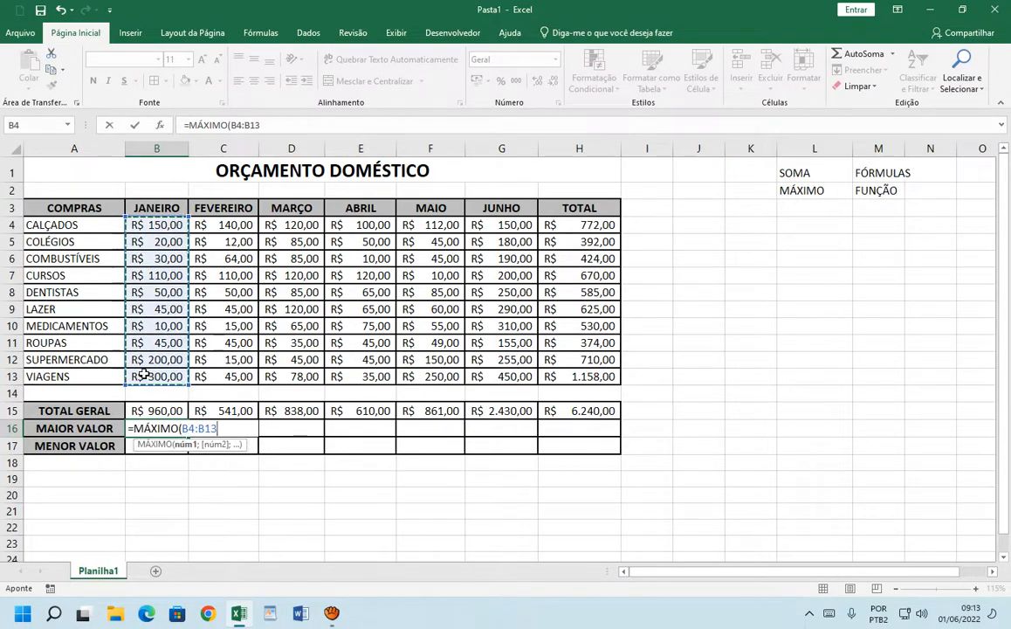
pyautogui.write(')')
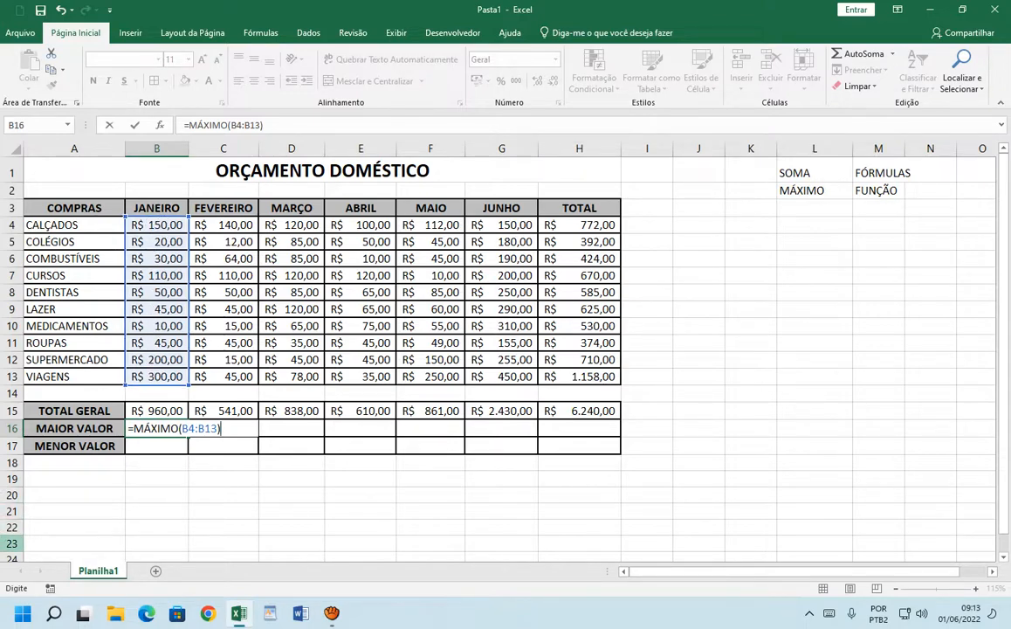
pyautogui.press('Return')
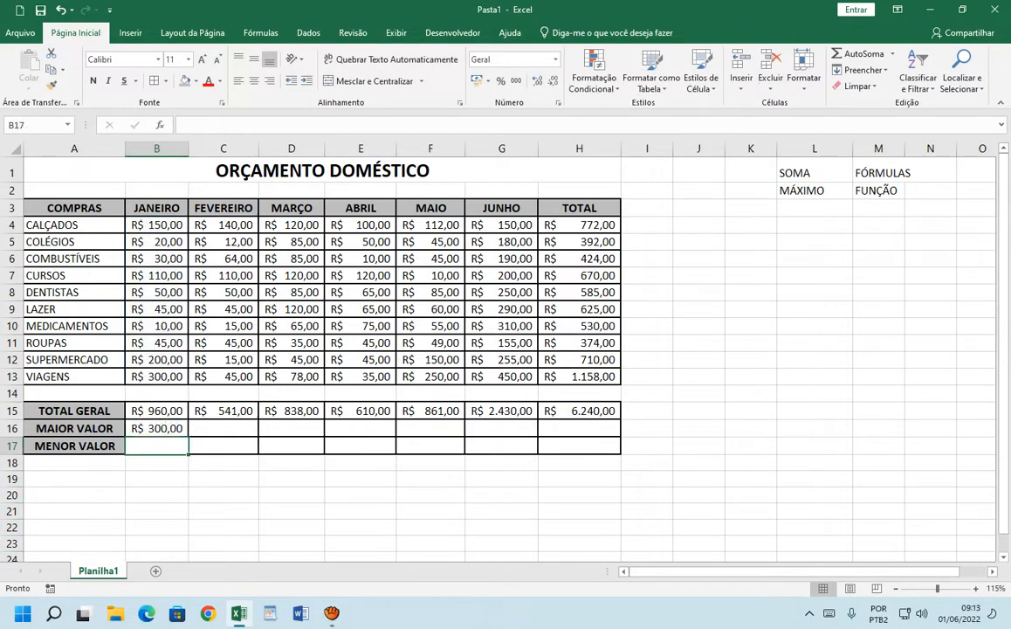
# Copy the MÁXIMO formula from B16 across through H16 to complete the MAIOR VALOR row.
pyautogui.click(157, 426)
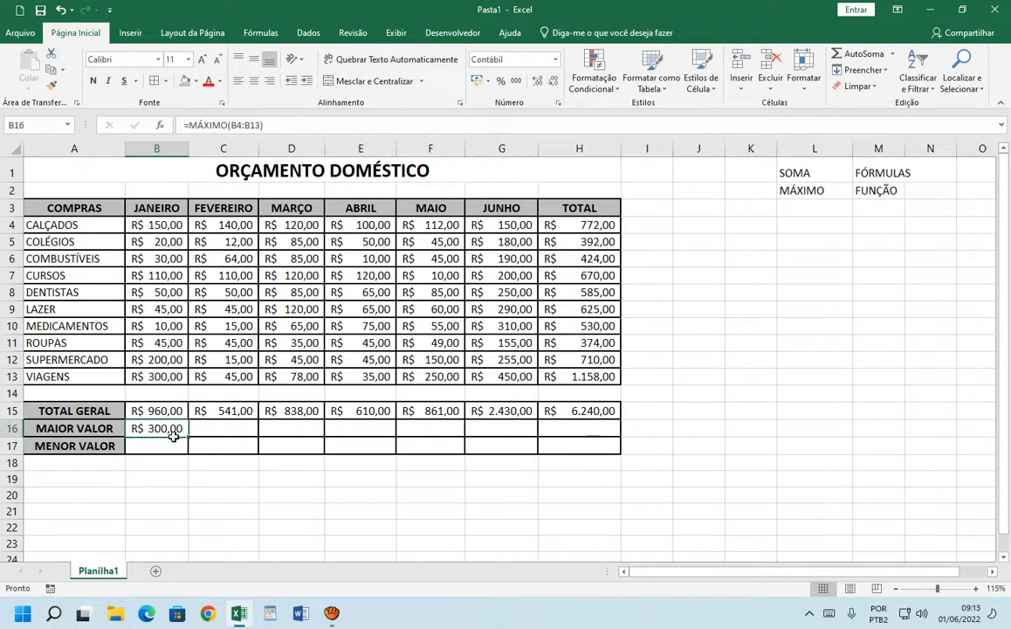
pyautogui.moveTo(188, 436); pyautogui.dragTo(599, 427)
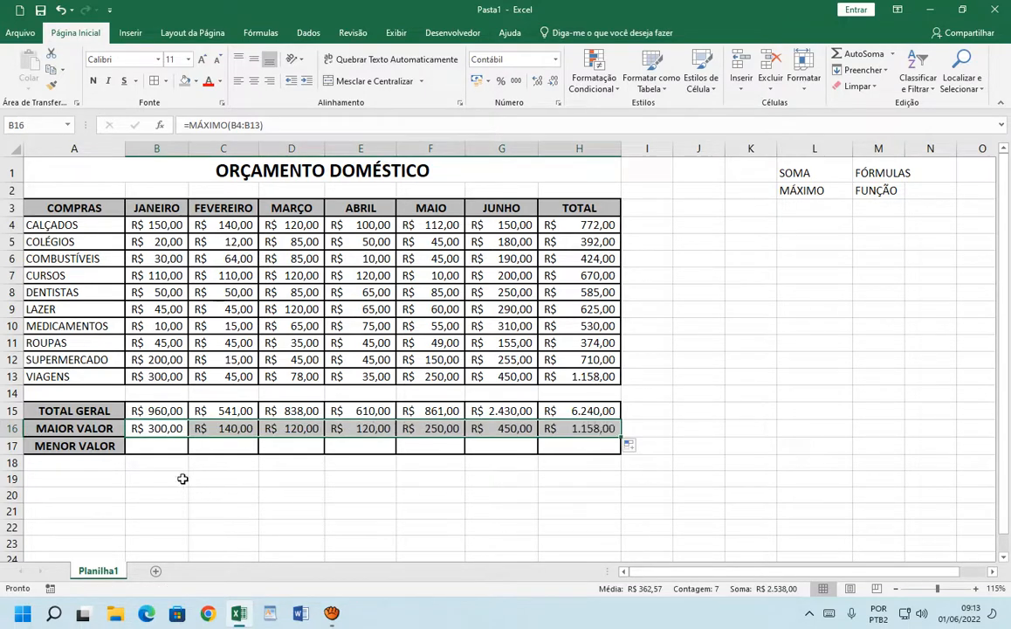
pyautogui.click(152, 446)
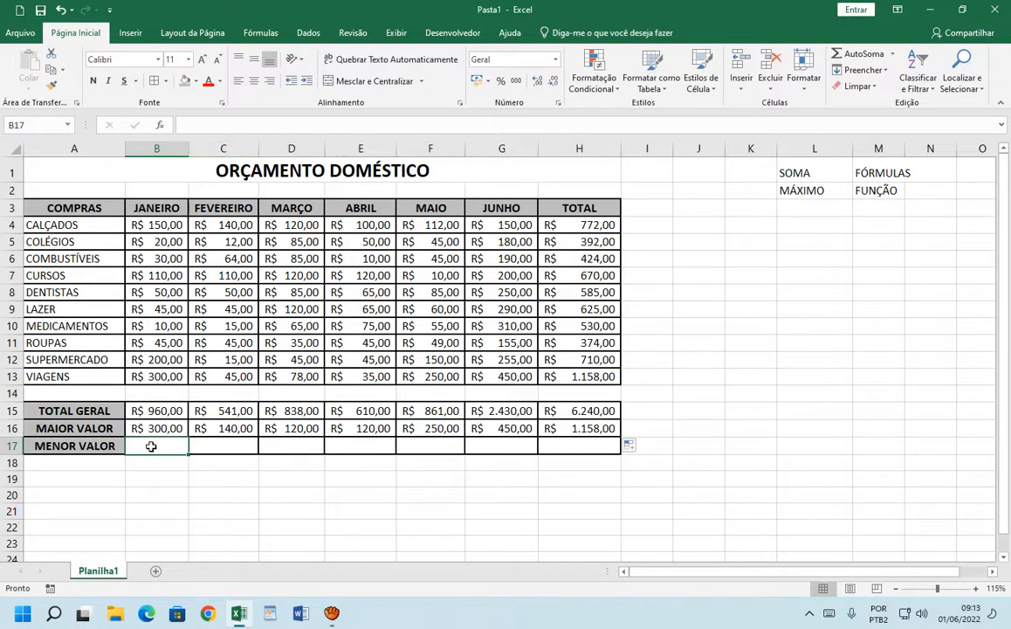
# Enter the function note MÍNIMO in L3, below MÁXIMO.
pyautogui.click(786, 210)
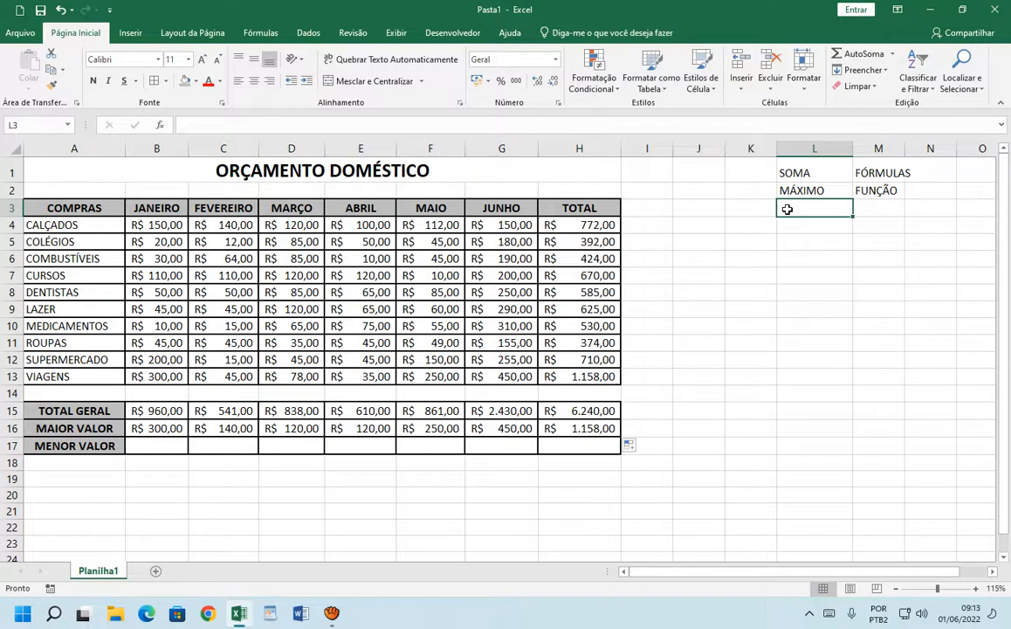
pyautogui.write('MÍNIM')
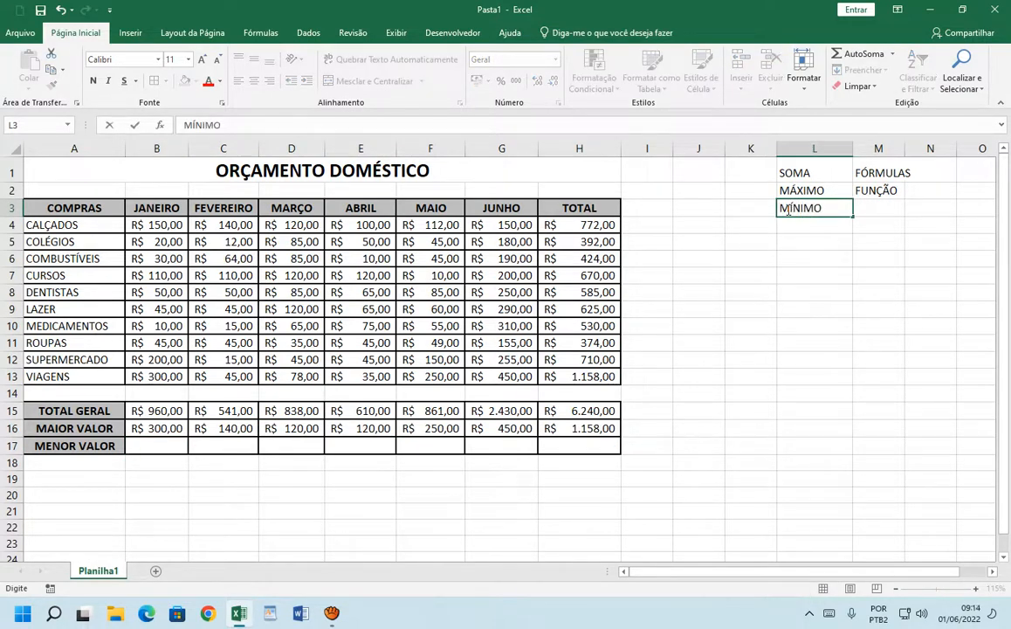
pyautogui.write('O')
pyautogui.press('Return')
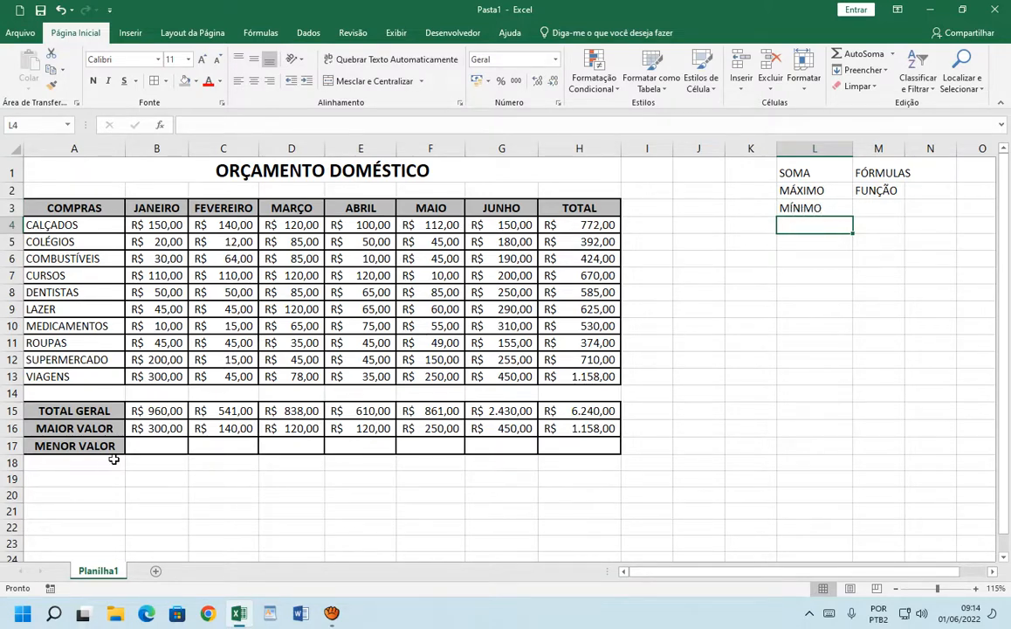
# Enter =MÍNIMO(B4:B13) in B17 to calculate the MENOR VALOR for JANEIRO.
pyautogui.click(154, 446)
pyautogui.write('=')
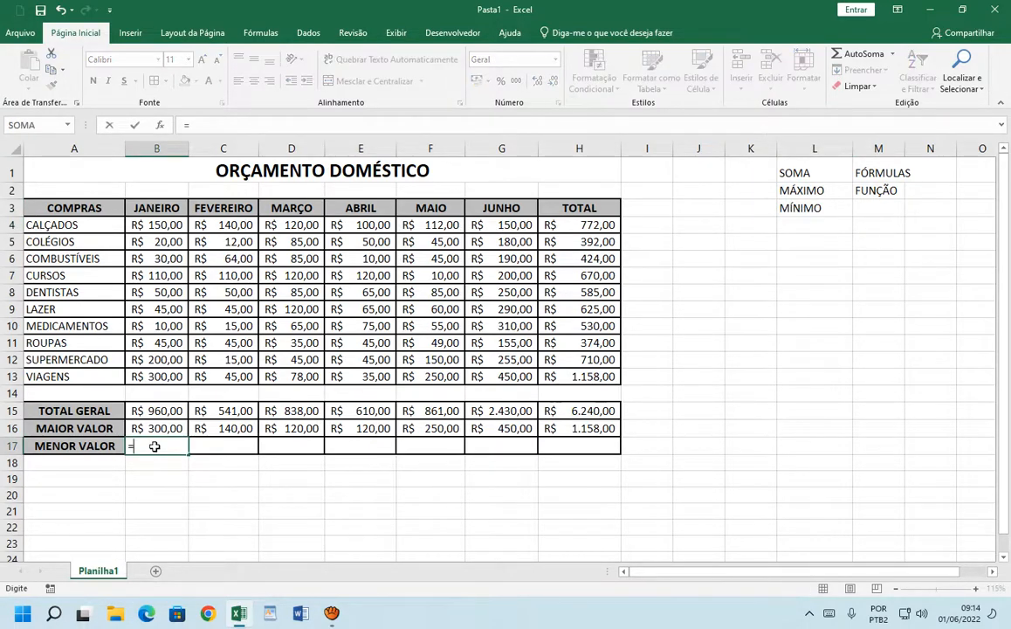
pyautogui.write('M´N')
pyautogui.press('BackSpace')
pyautogui.press('BackSpace')
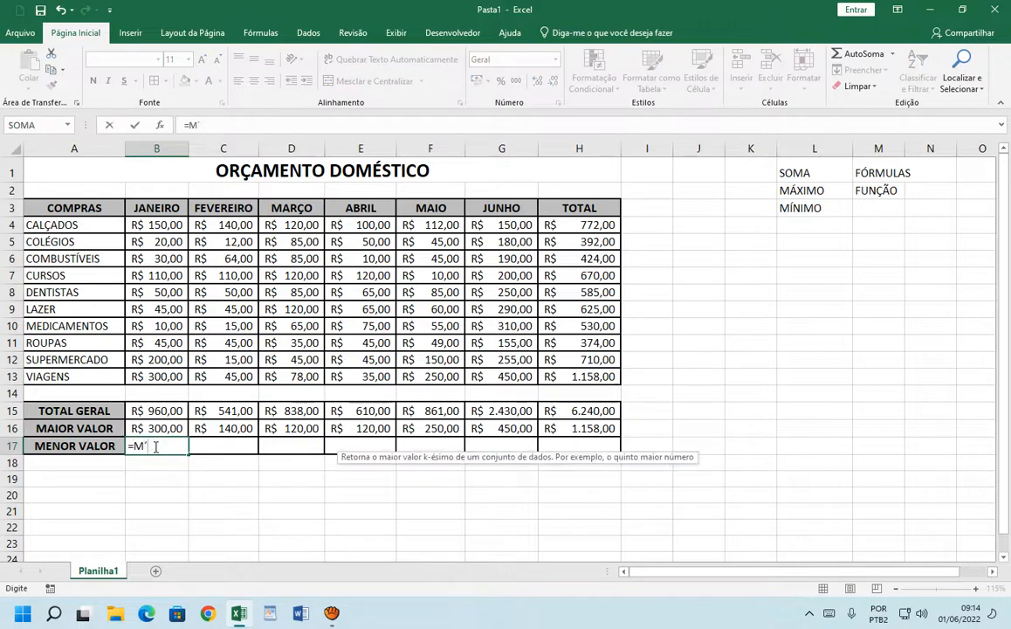
pyautogui.write('ÍNIMO')
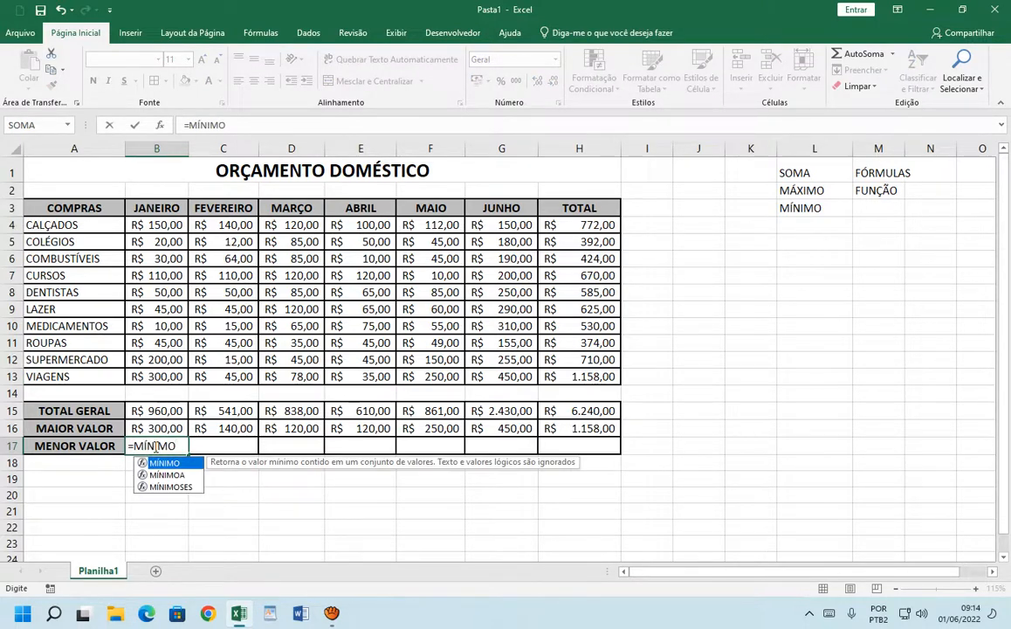
pyautogui.write('(')
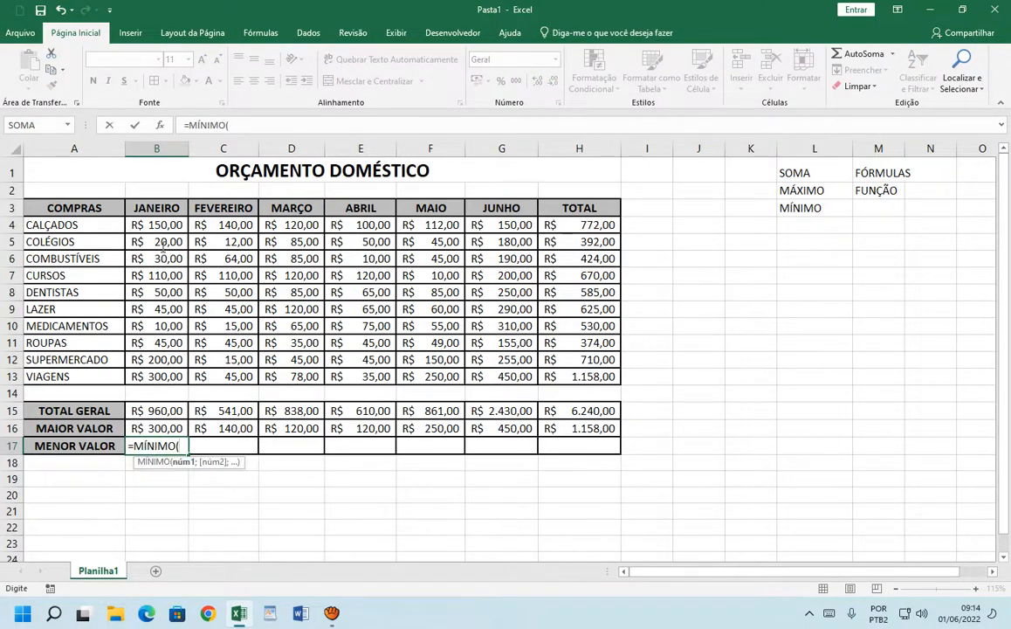
pyautogui.moveTo(162, 225); pyautogui.dragTo(154, 374)
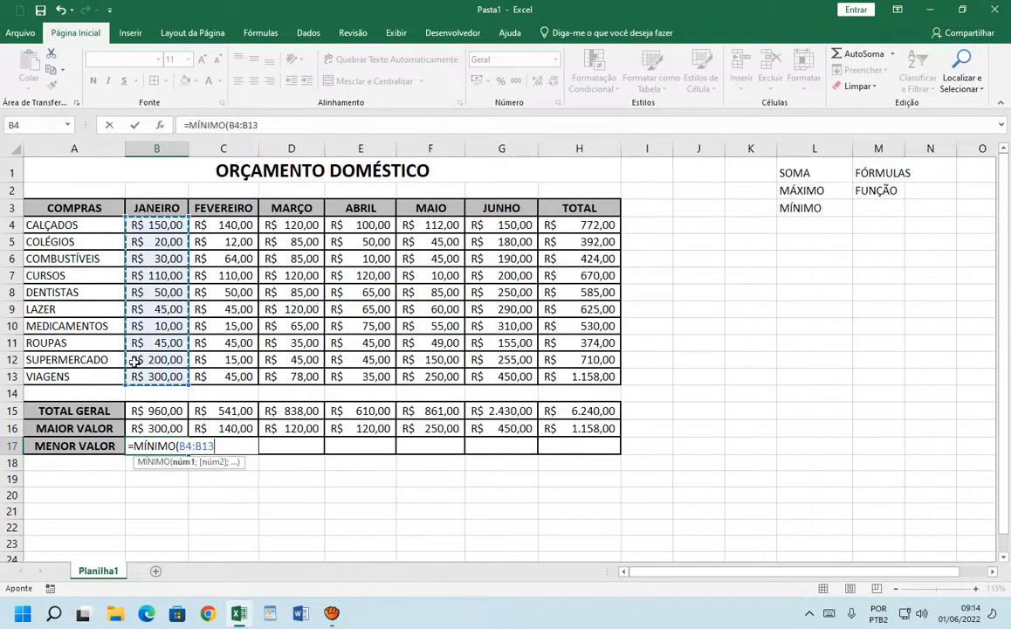
pyautogui.write(')')
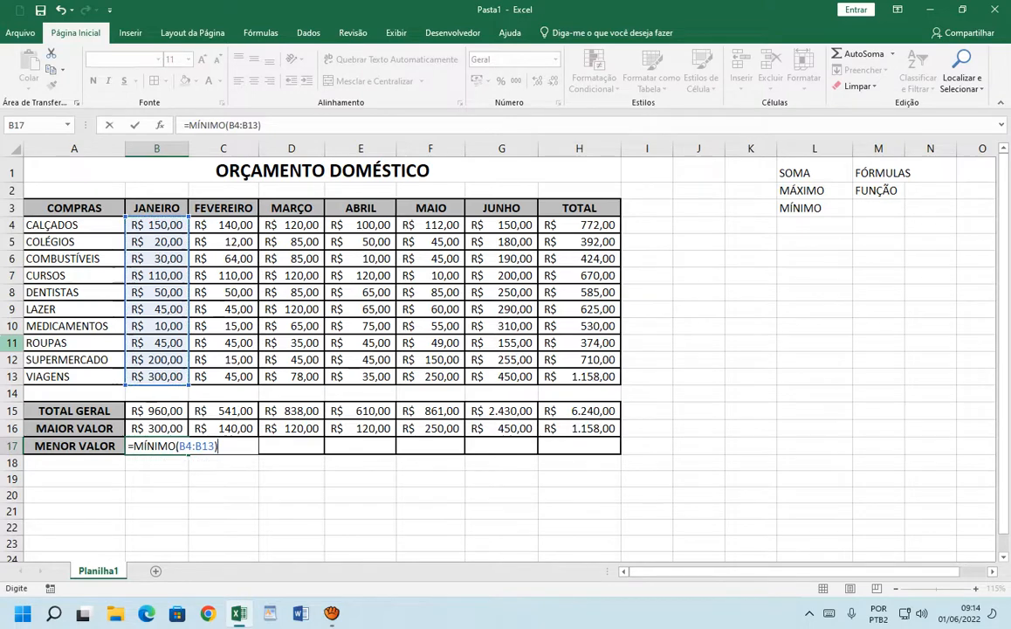
pyautogui.press('Return')
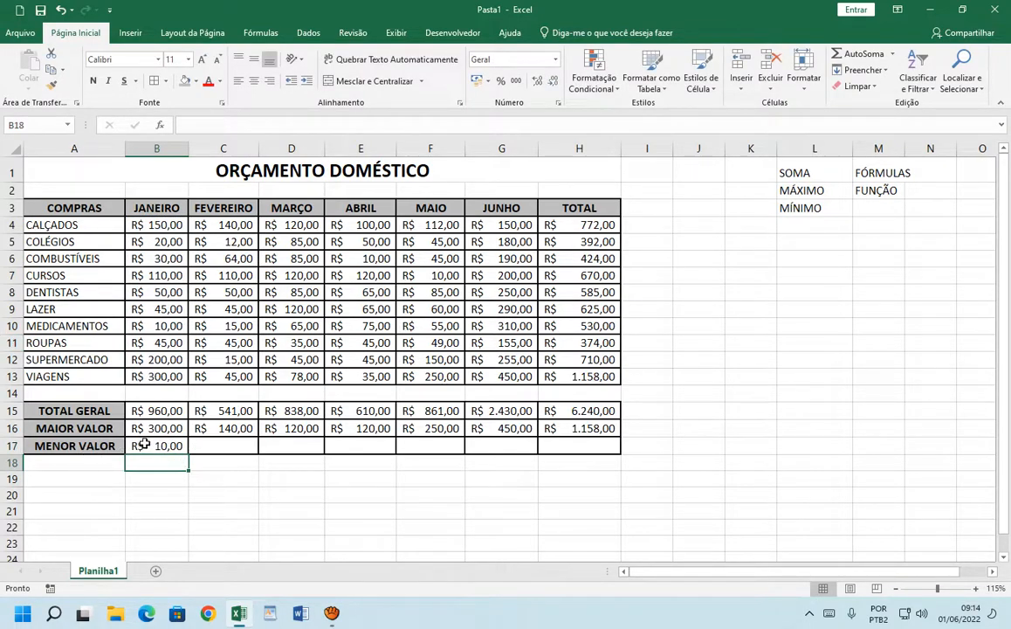
# Copy the MÍNIMO formula from B17 across through H17 to complete the MENOR VALOR row.
pyautogui.click(144, 444)
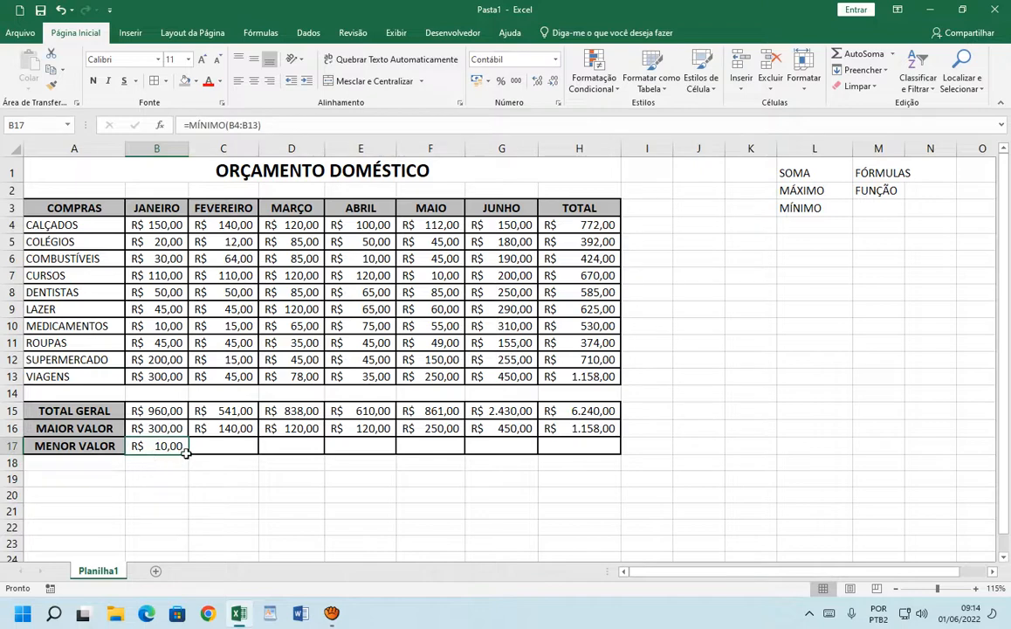
pyautogui.moveTo(186, 452); pyautogui.dragTo(596, 432)
pyautogui.click(791, 358)
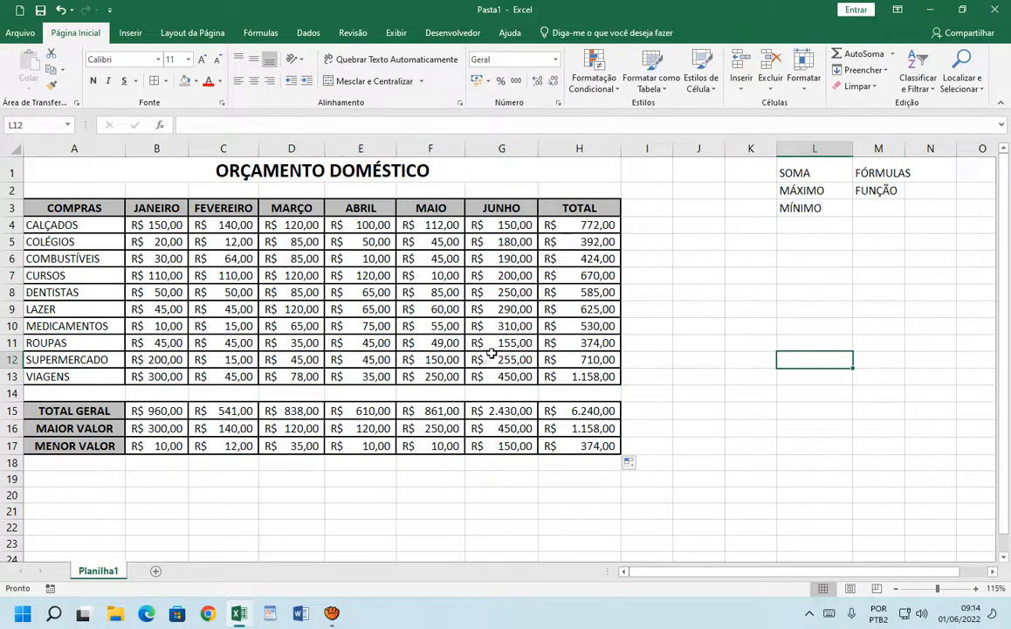
pyautogui.moveTo(55, 203); pyautogui.dragTo(602, 463)
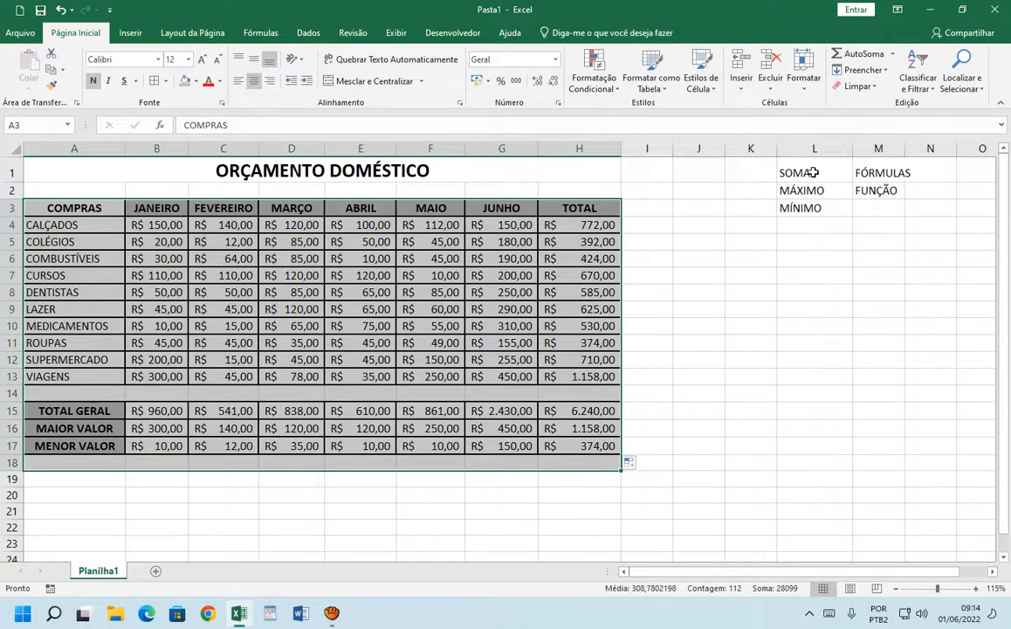
pyautogui.moveTo(789, 172); pyautogui.dragTo(793, 208)
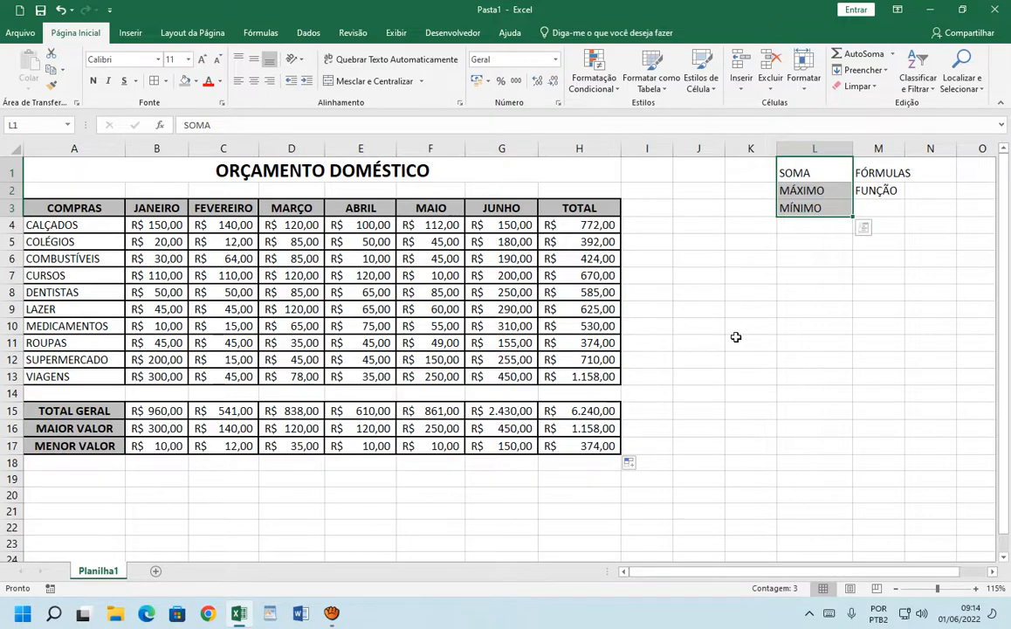
pyautogui.click(762, 449)
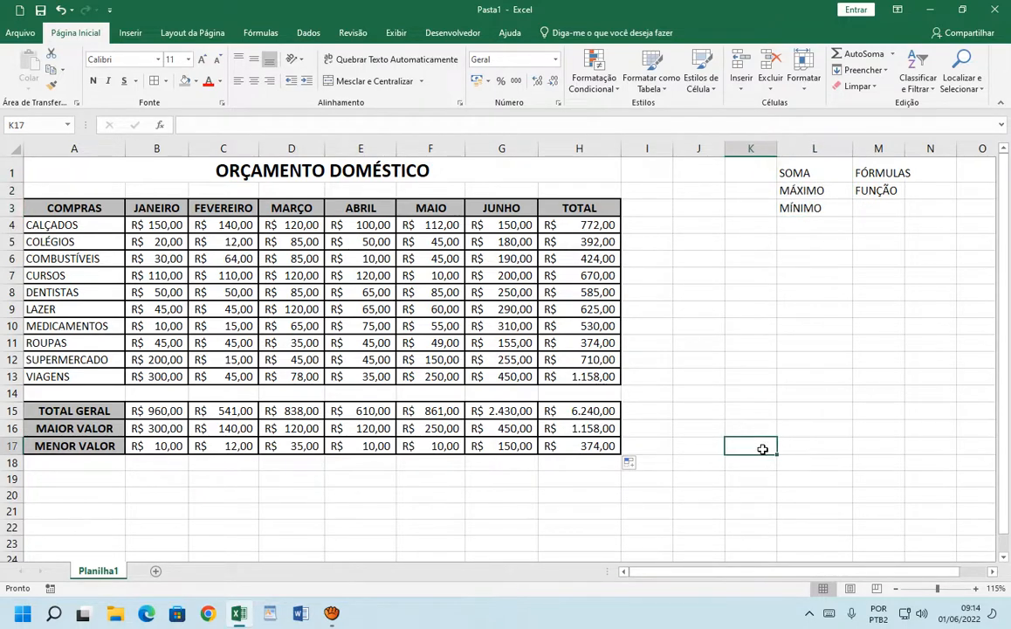